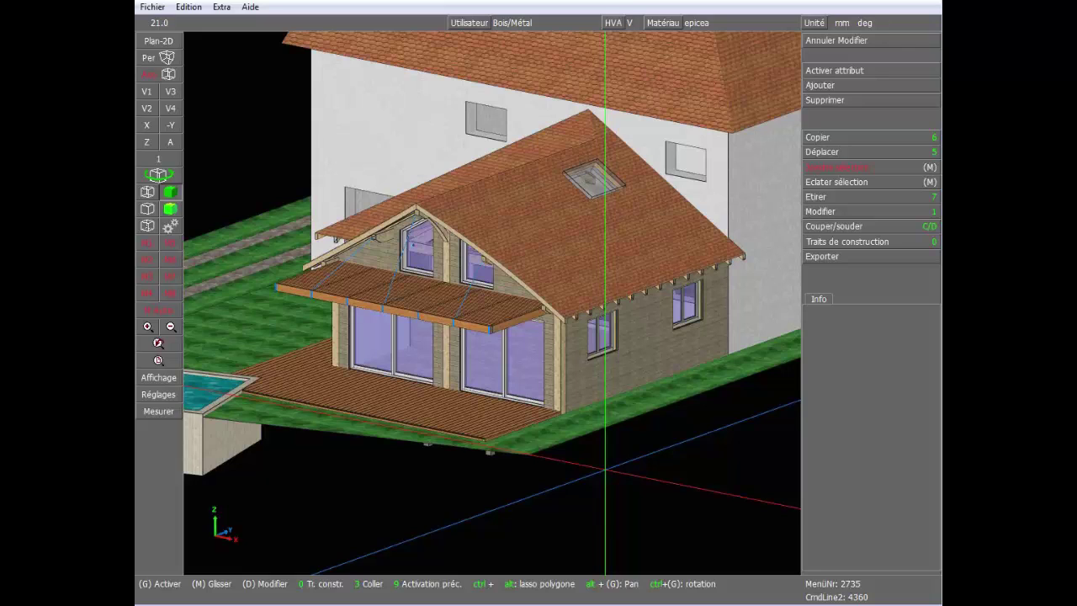
Isolate the three posts of the glazed gable facade and view the joints at their ends.
left_click_drag(368, 332, 555, 413, "ctrl")
scroll(487, 307, "up", 4)
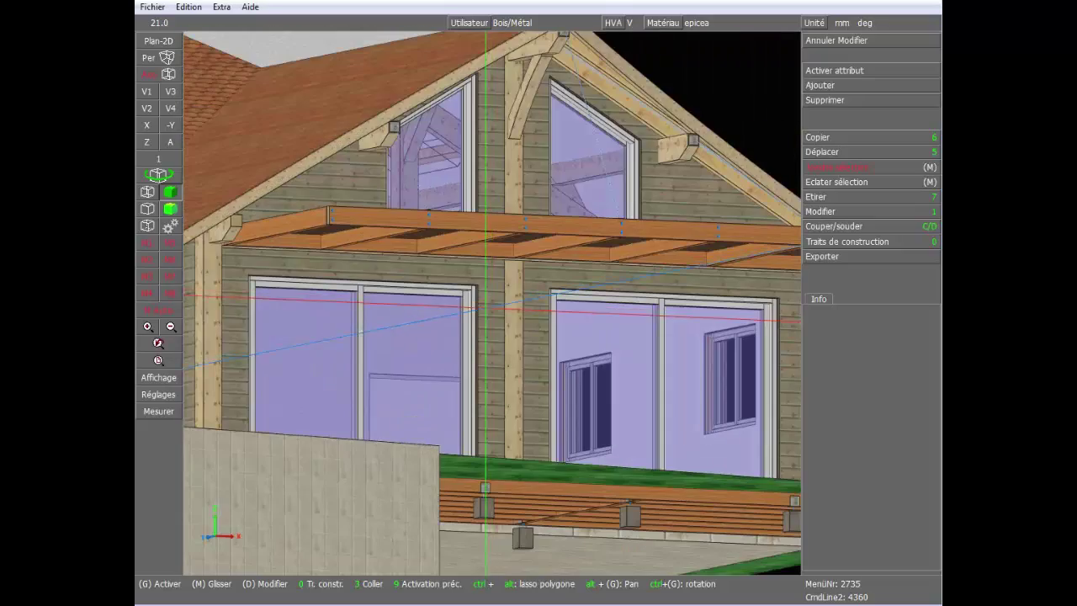
left_click(200, 303)
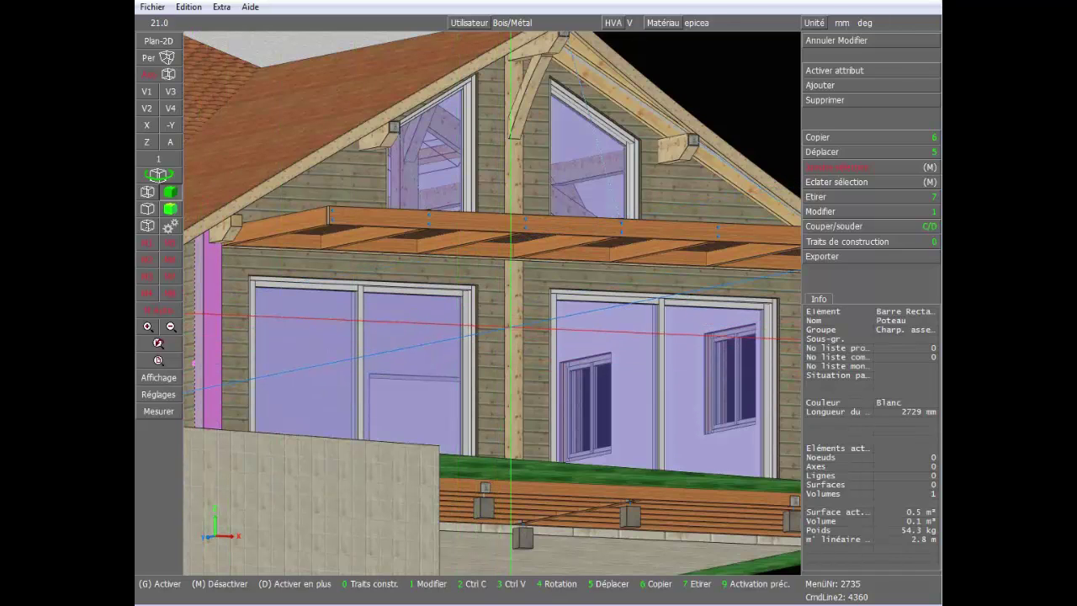
right_click(510, 324)
scroll(509, 324, "down", 4)
right_click(582, 308)
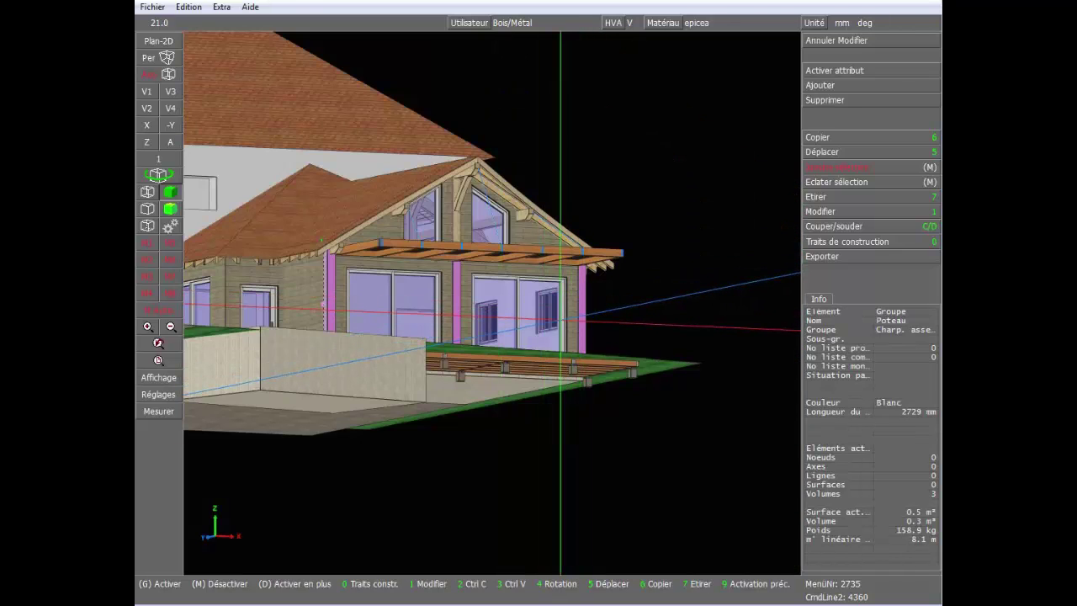
key("F4")
middle_click(502, 316)
middle_click_drag(500, 316, 491, 302)
scroll(450, 303, "up", 2)
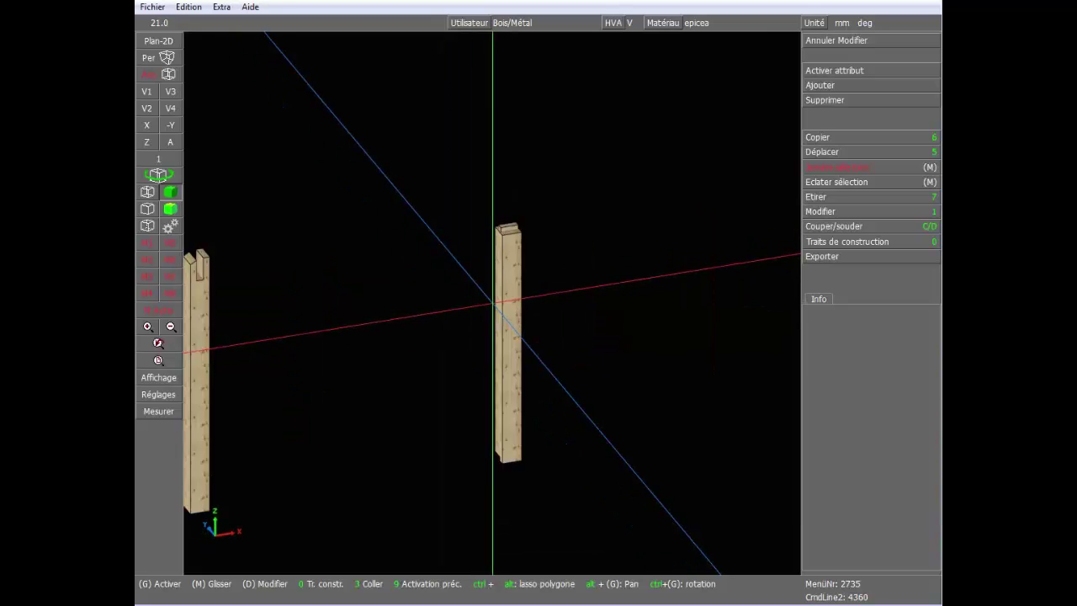
scroll(493, 303, "down", 1)
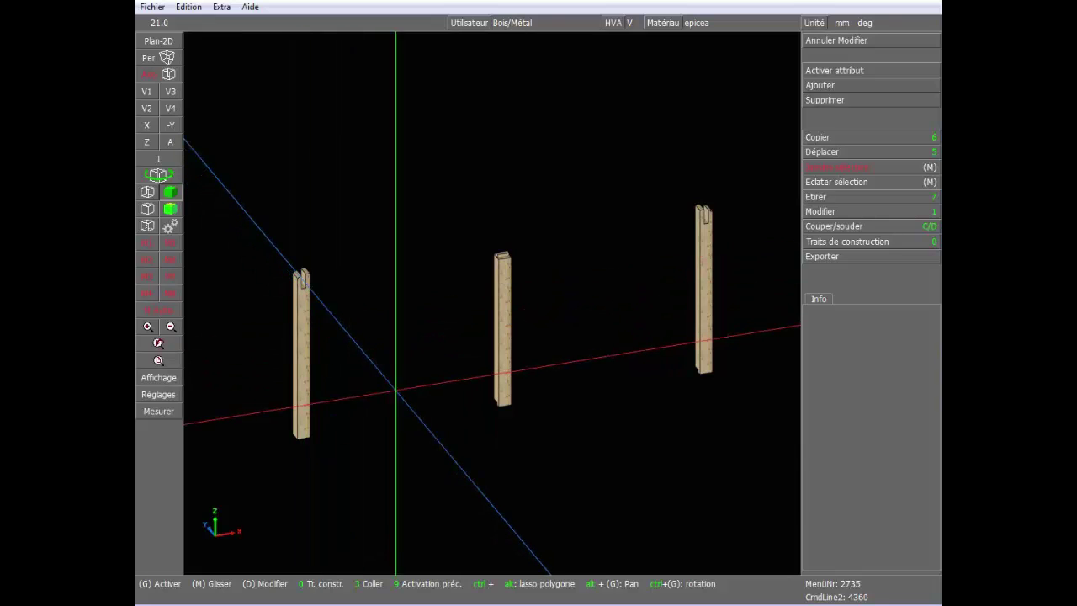
left_click_drag(409, 407, 622, 333, "ctrl")
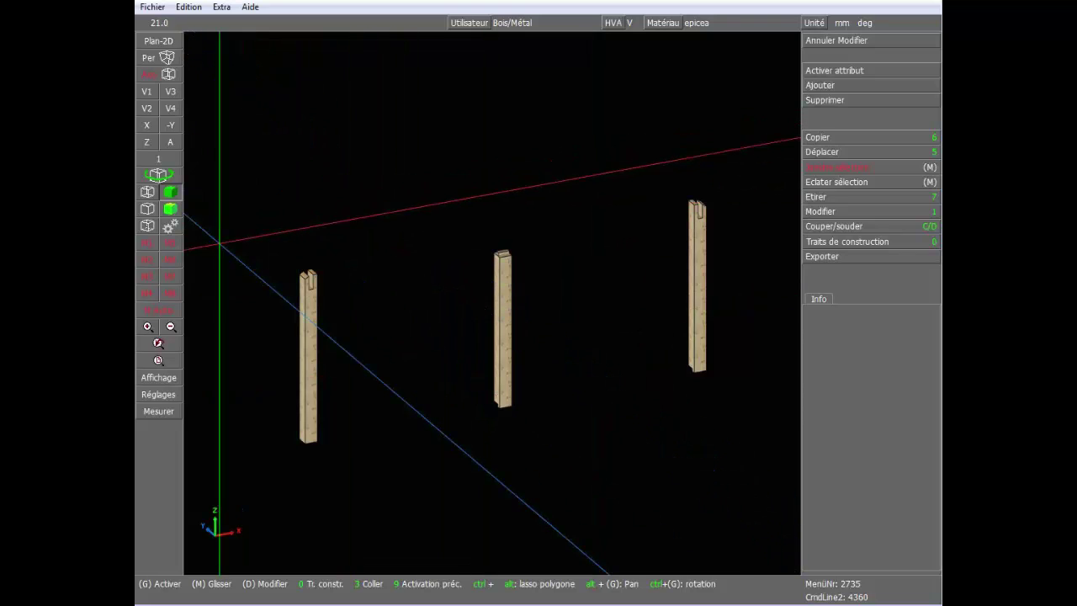
Restore the saved timber-frame view of the building, checking the saved view of connectors and post bases along the way.
left_click(149, 244)
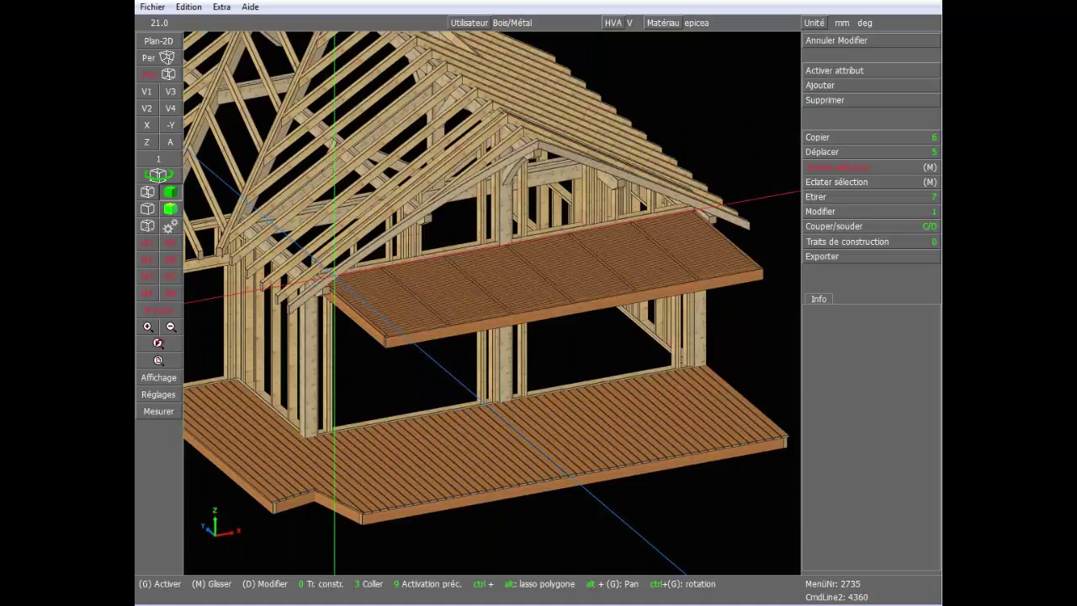
middle_click(334, 253)
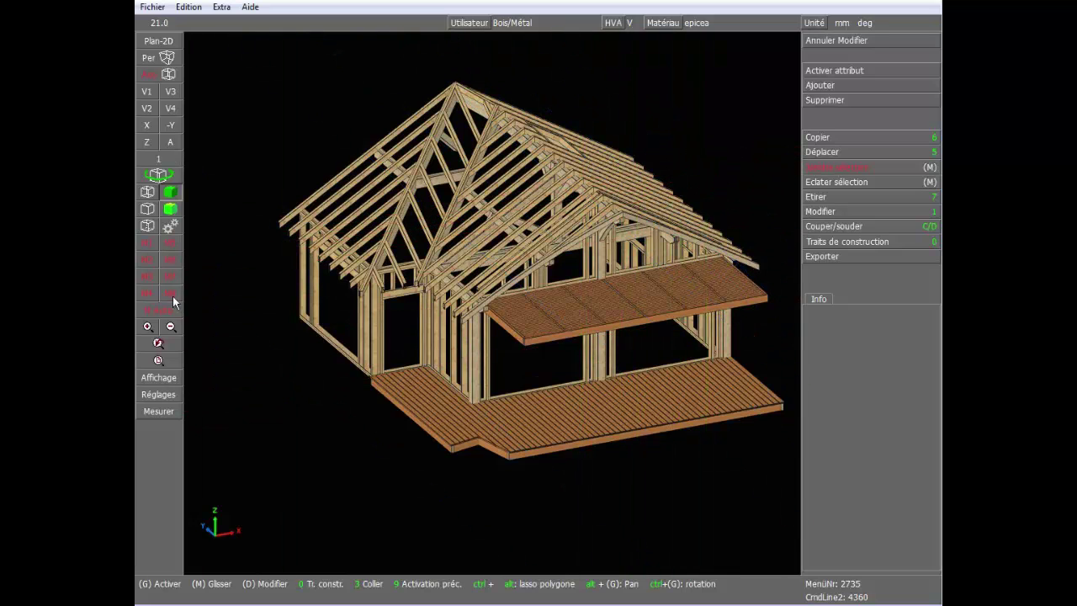
left_click(149, 263)
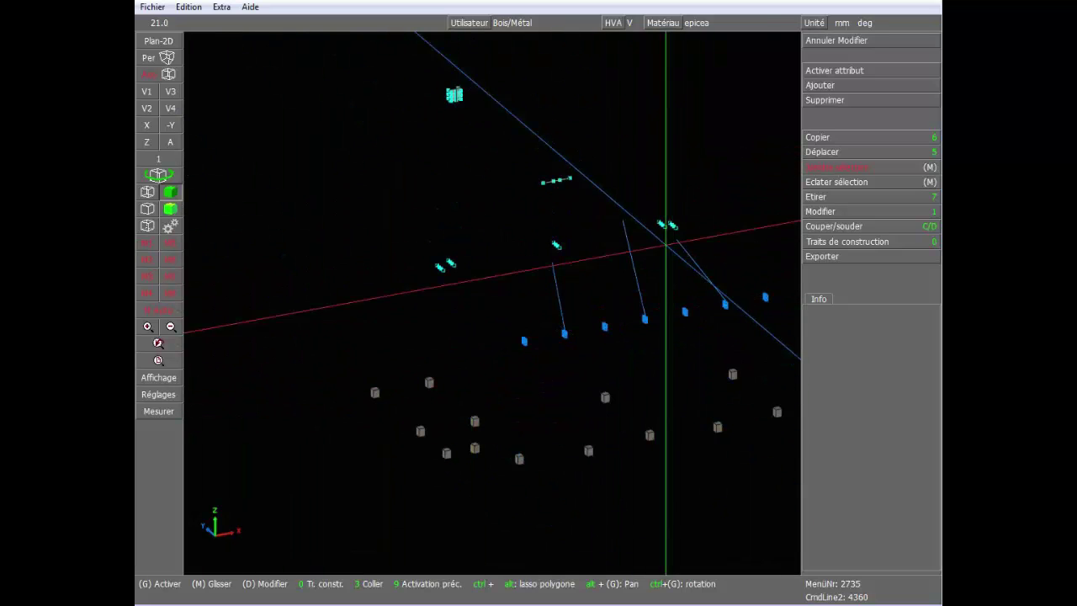
left_click(159, 254)
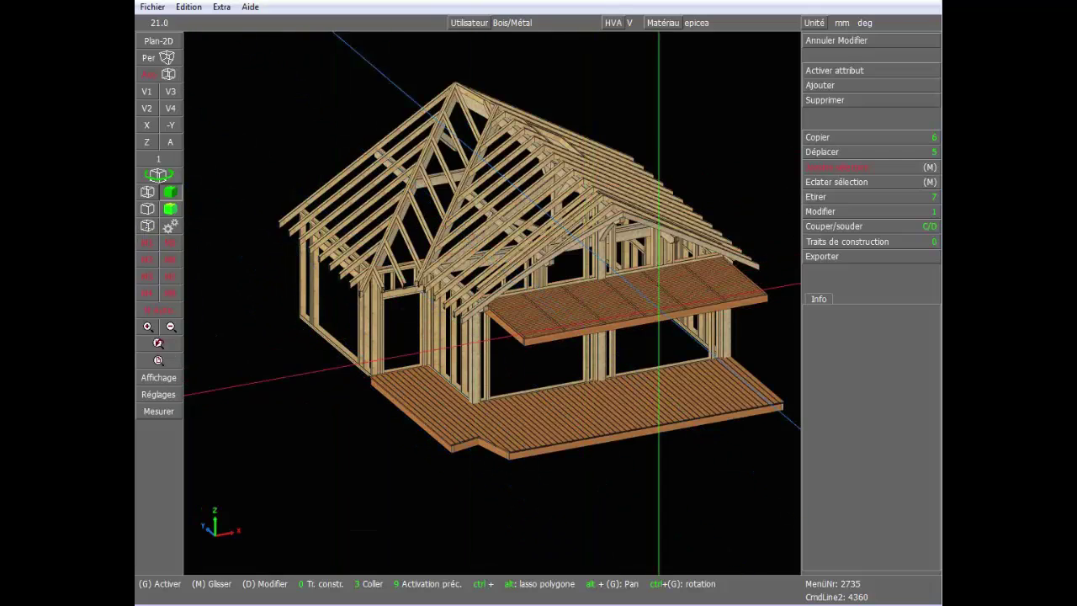
left_click_drag(689, 252, 492, 303, "ctrl")
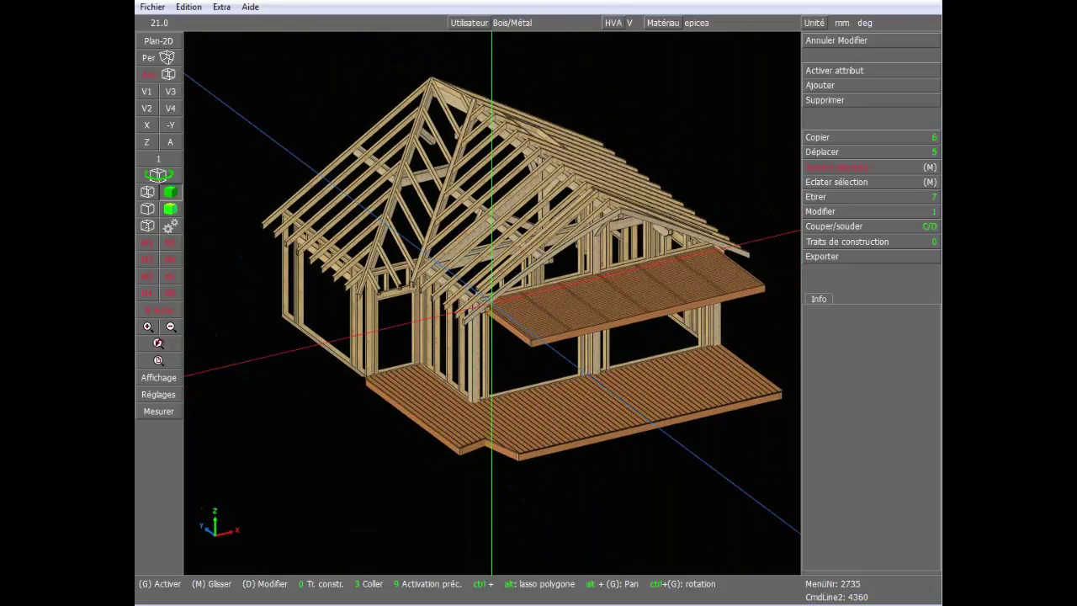
mouse_move(492, 271)
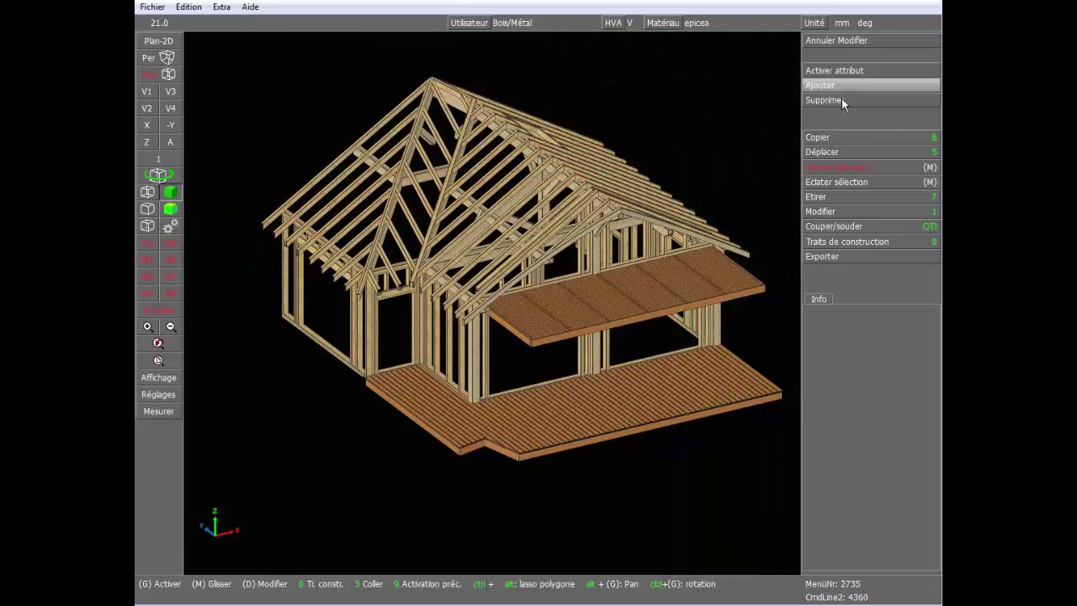
Select all elements of the groups Charp. assemblée, Ferme 1 and Panne by their group attribute.
left_click(854, 74)
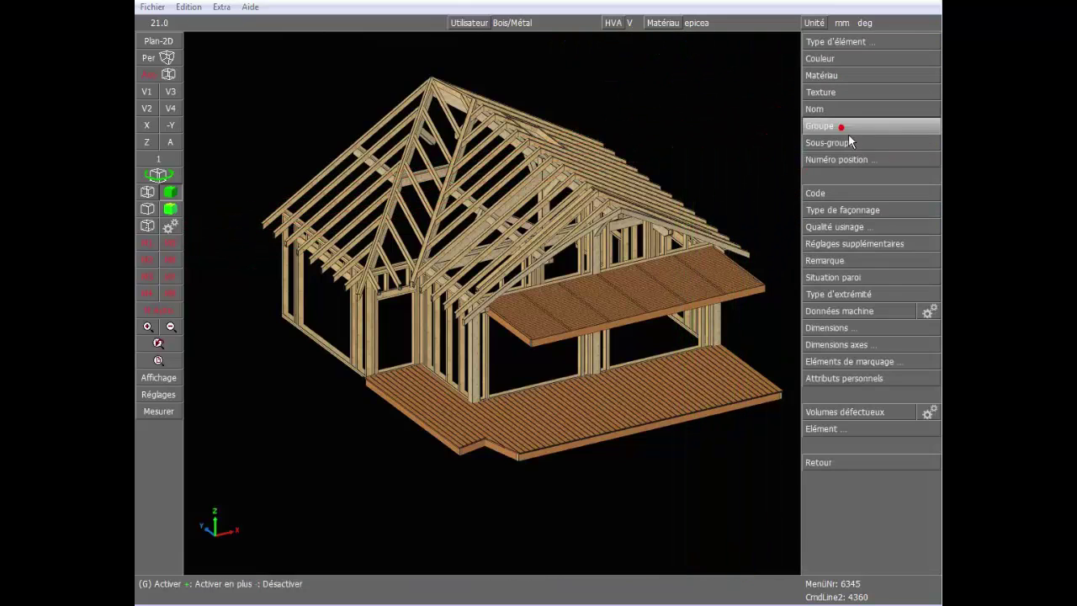
left_click(840, 126)
left_click(844, 67)
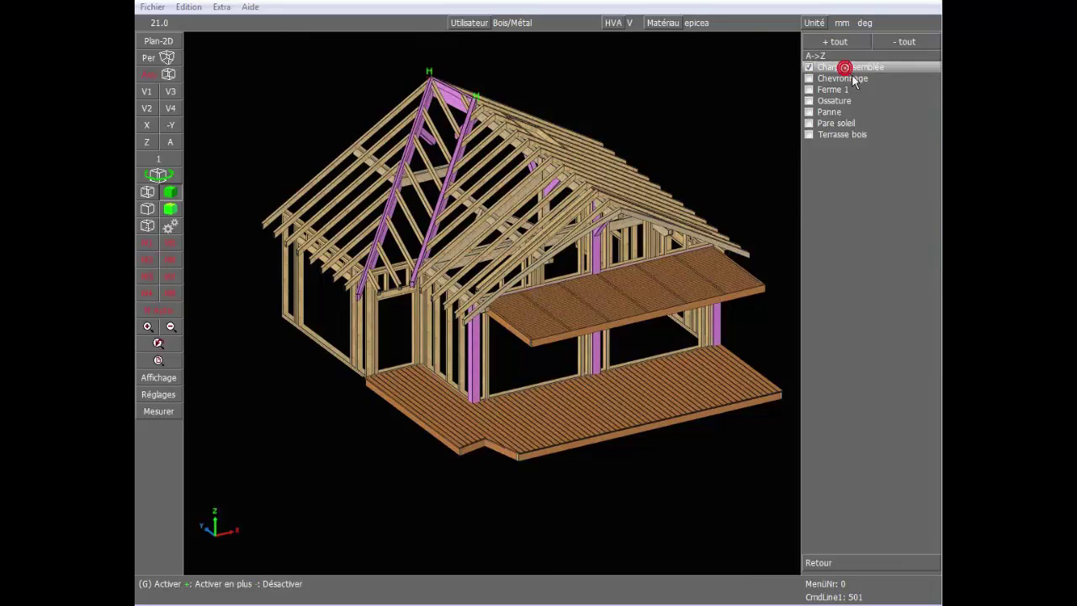
left_click(833, 112)
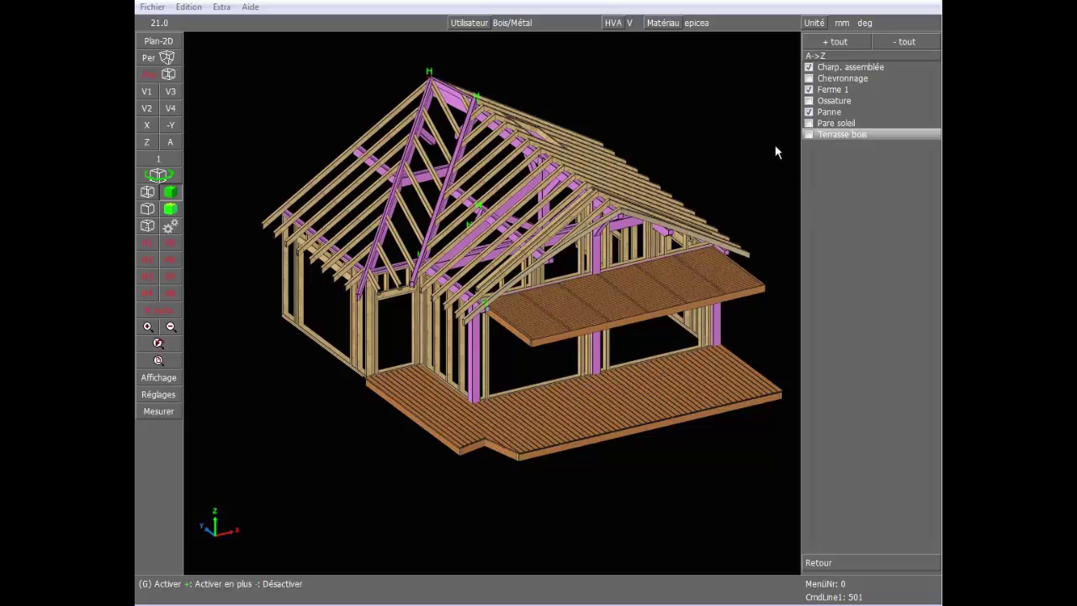
right_click(760, 84)
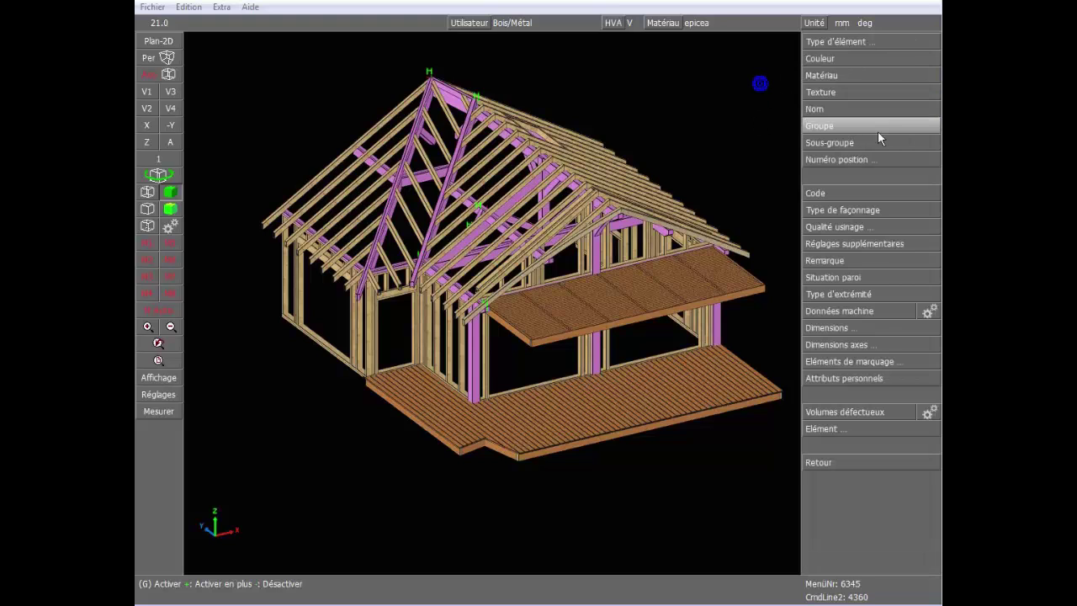
right_click(865, 125)
Number the selected timbers for the production list, considering only active elements and starting at number 1.
right_click(845, 256)
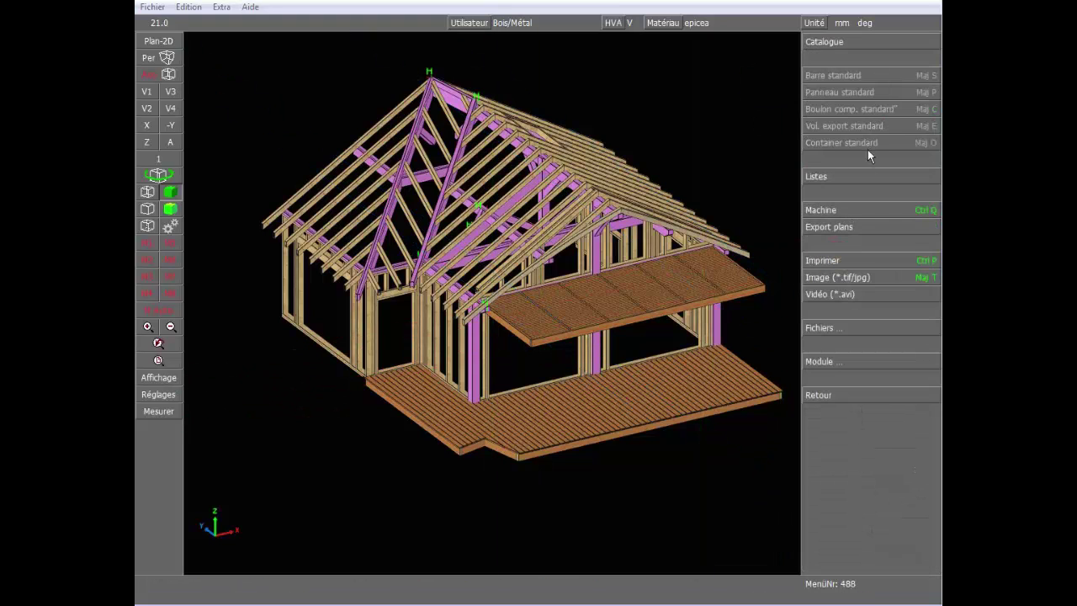
left_click(853, 177)
left_click(871, 41)
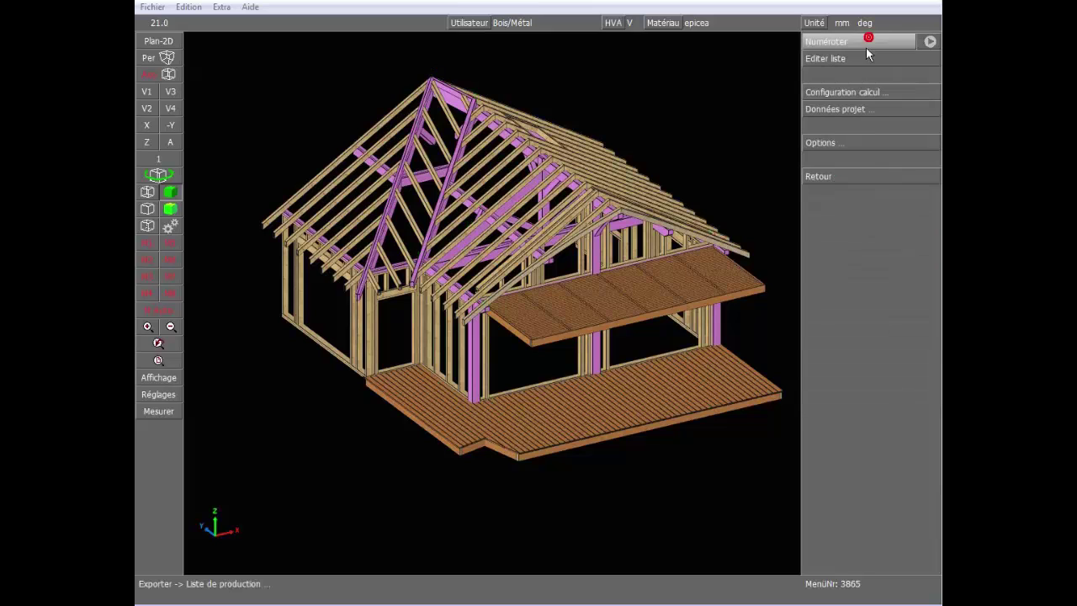
left_click(858, 47)
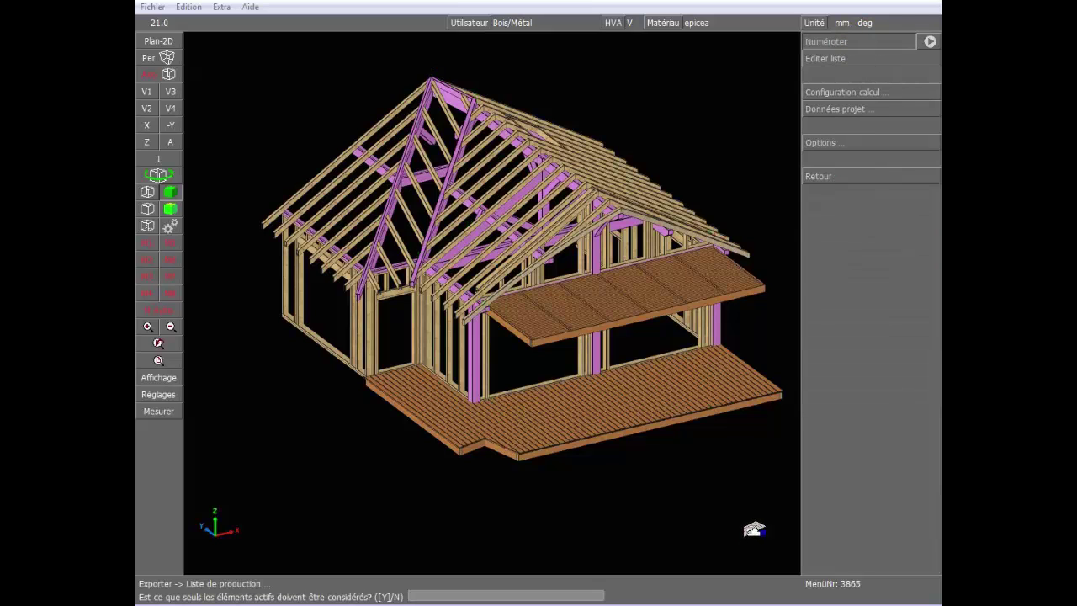
key("Return")
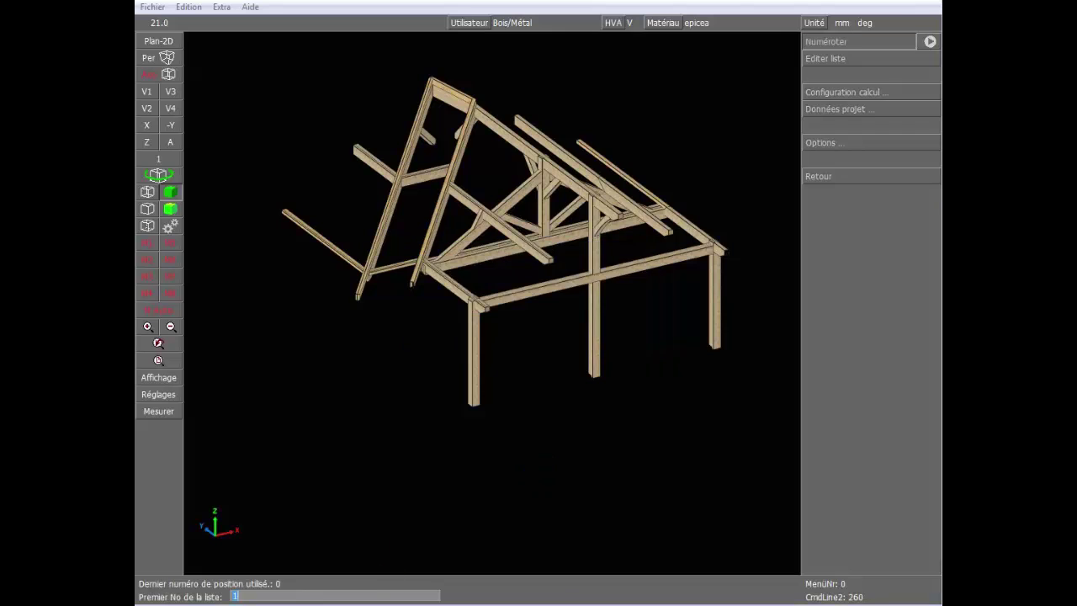
key("Return")
key("Return")
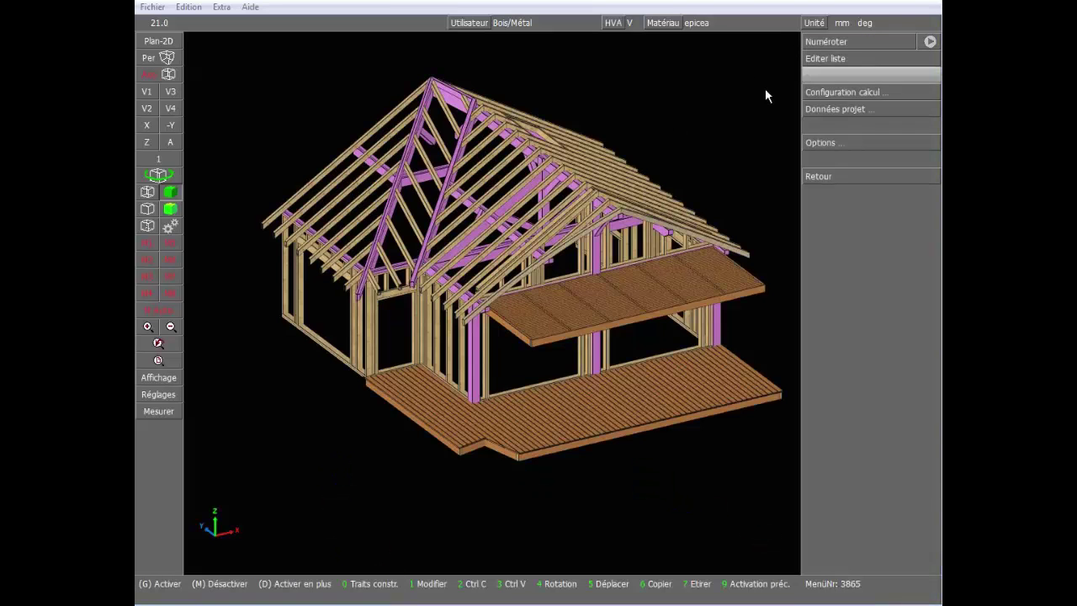
right_click(694, 74)
right_click(869, 42)
right_click(855, 175)
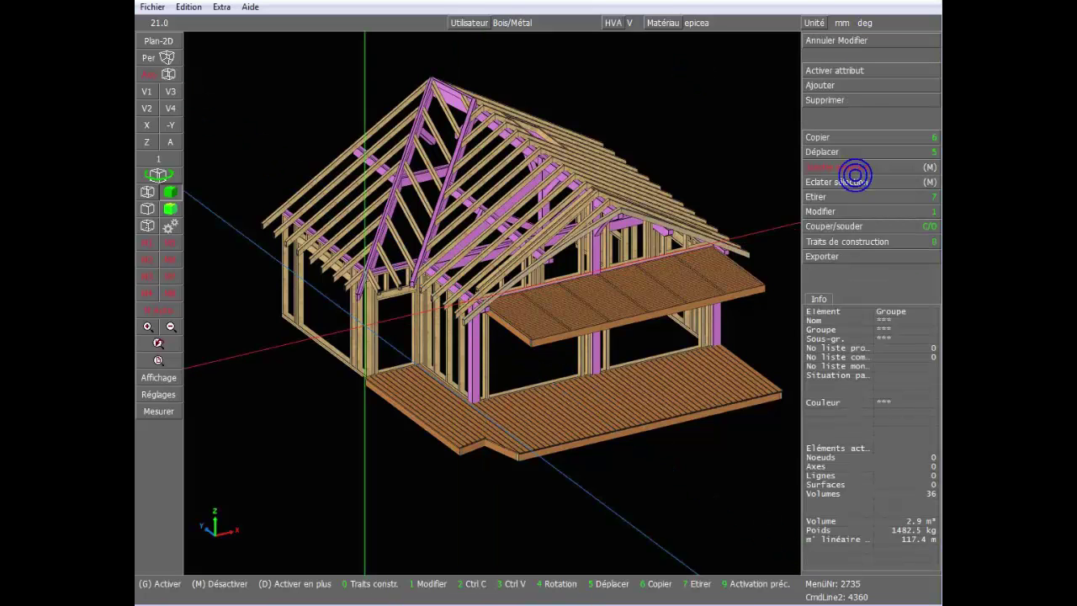
Display the production list numbers on the timbers, examine them across the roof frame, and clear the selection.
left_click(181, 379)
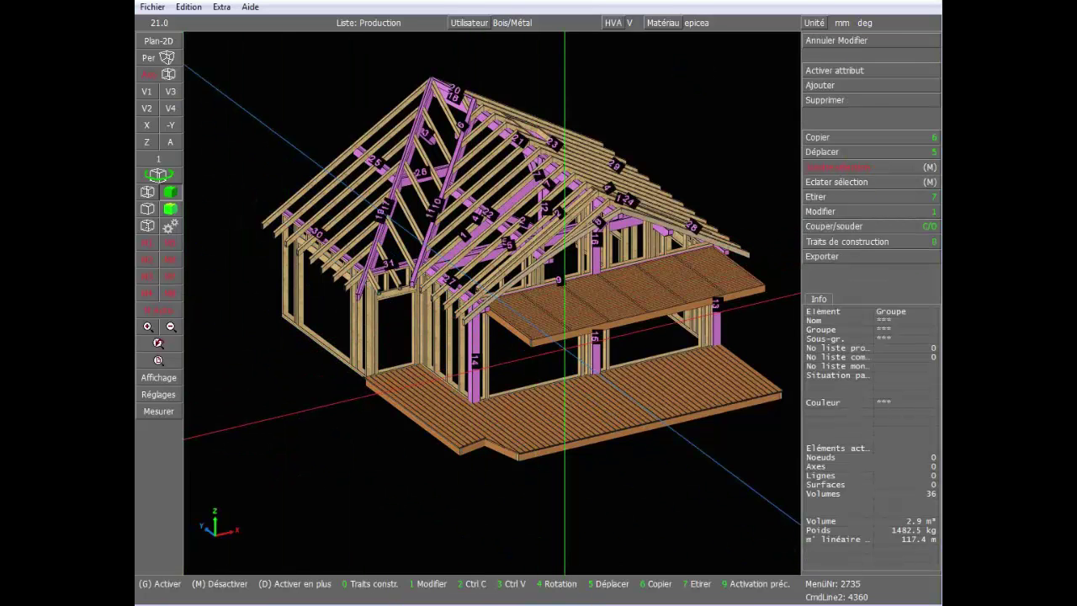
scroll(475, 246, "up", 5)
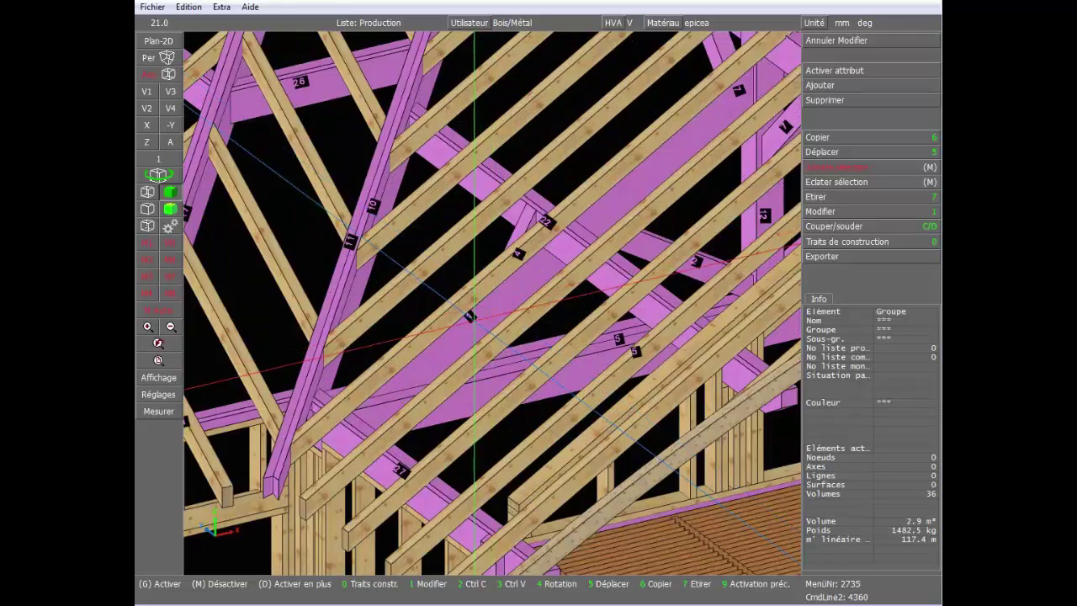
scroll(505, 320, "down", 5)
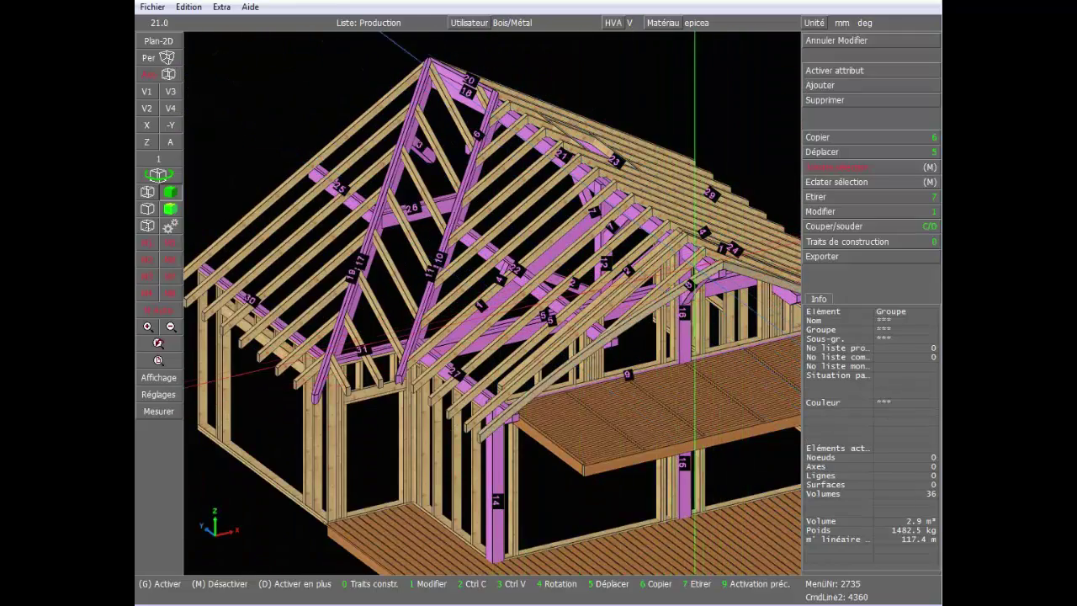
scroll(486, 304, "up", 5)
mouse_move(487, 305)
middle_mouse_down()
mouse_move(473, 293)
mouse_move(492, 299)
middle_mouse_up()
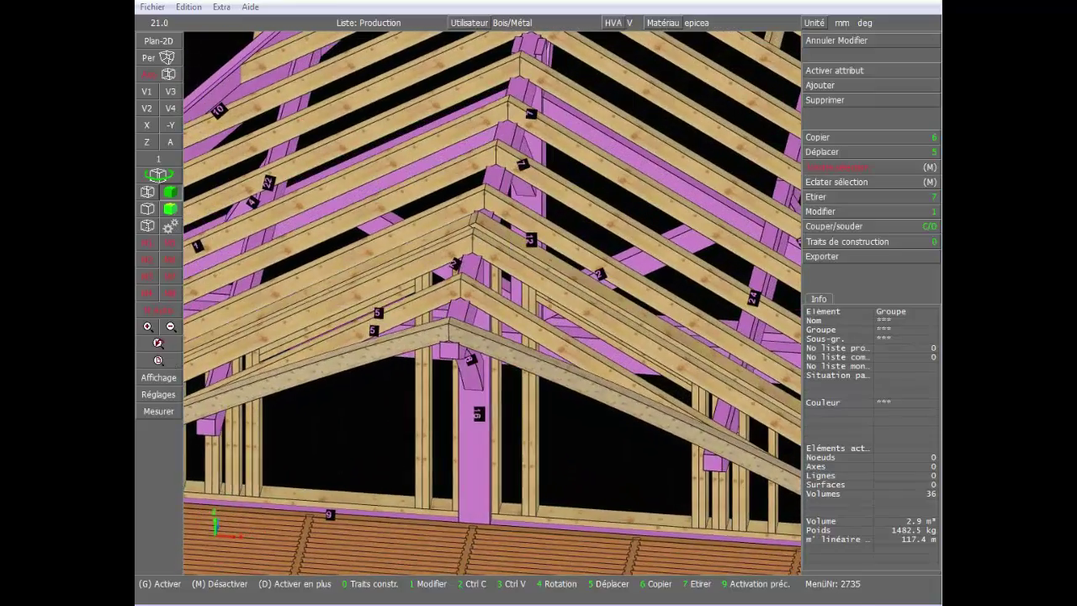
scroll(498, 299, "down", 4)
scroll(547, 309, "up", 5)
scroll(569, 309, "down", 5)
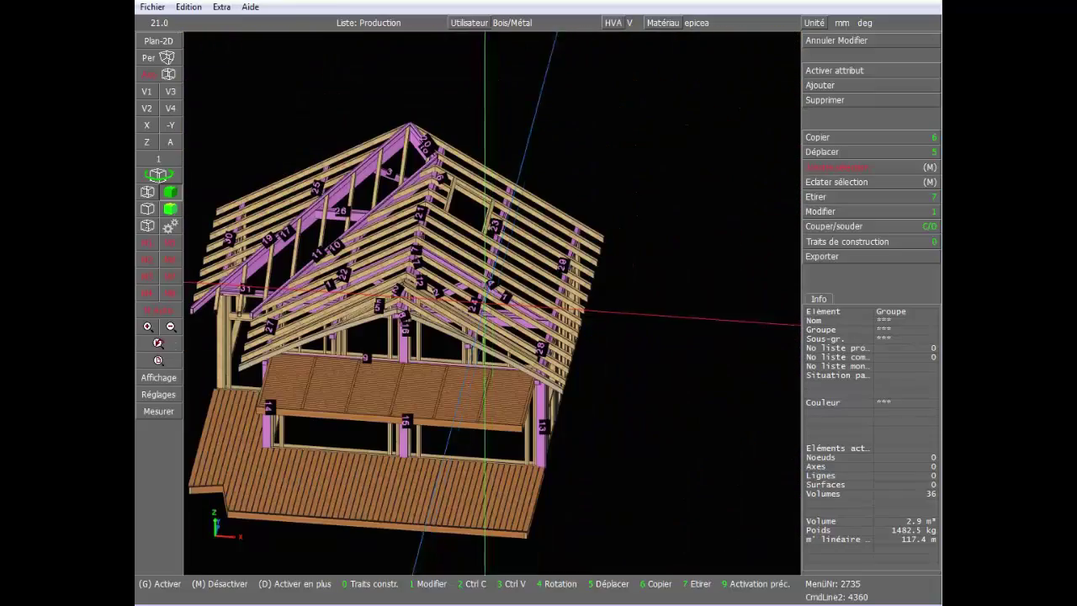
mouse_move(481, 300)
middle_mouse_down()
mouse_move(513, 303)
mouse_move(486, 311)
middle_mouse_up()
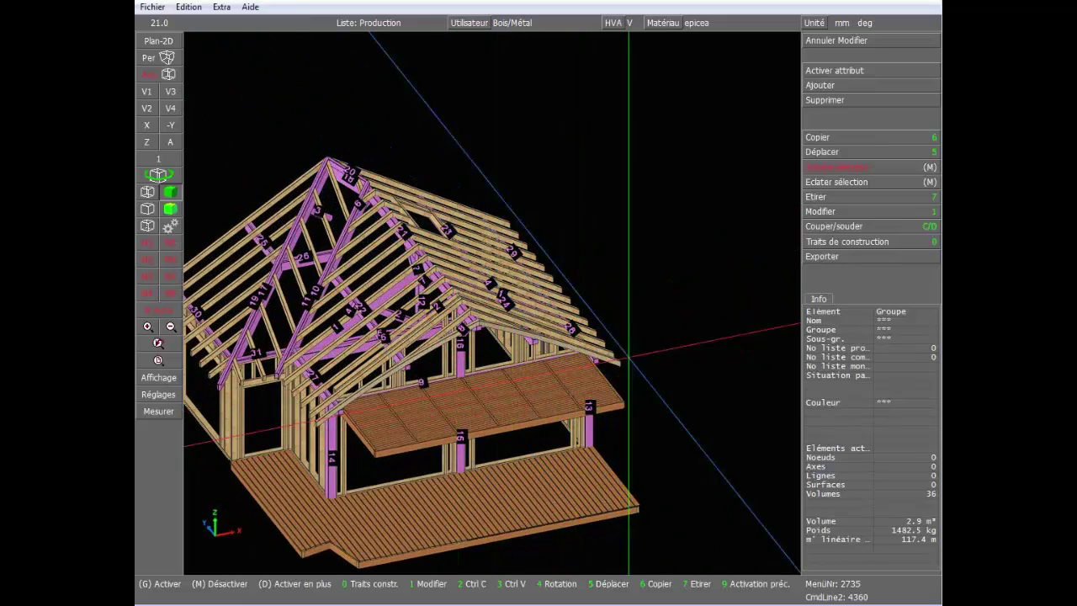
middle_click(570, 429)
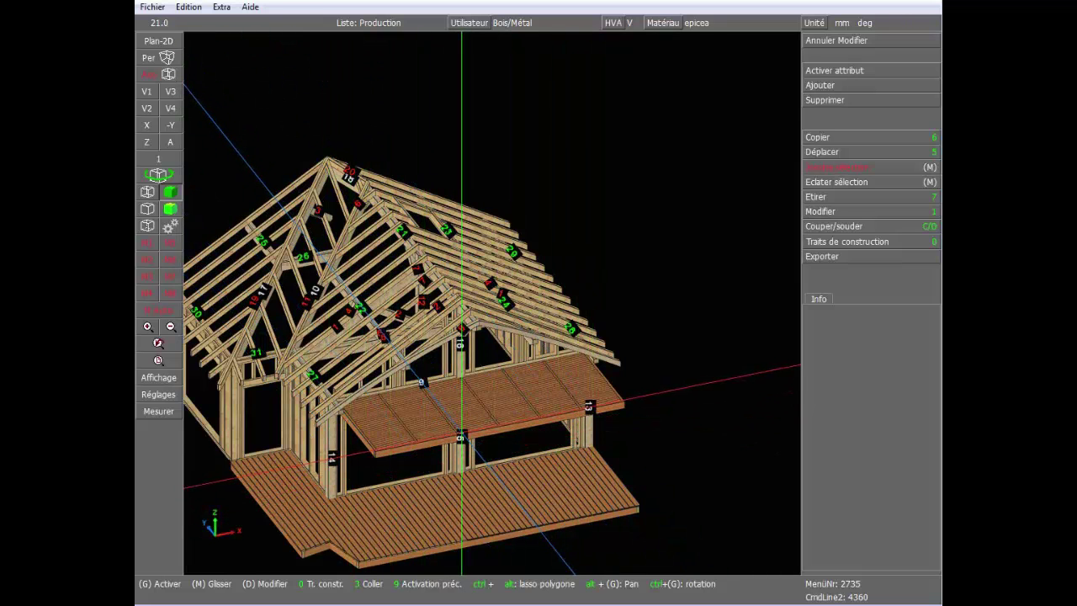
Select all elements of the group Chevronnage by their group attribute.
scroll(384, 424, "down", 1)
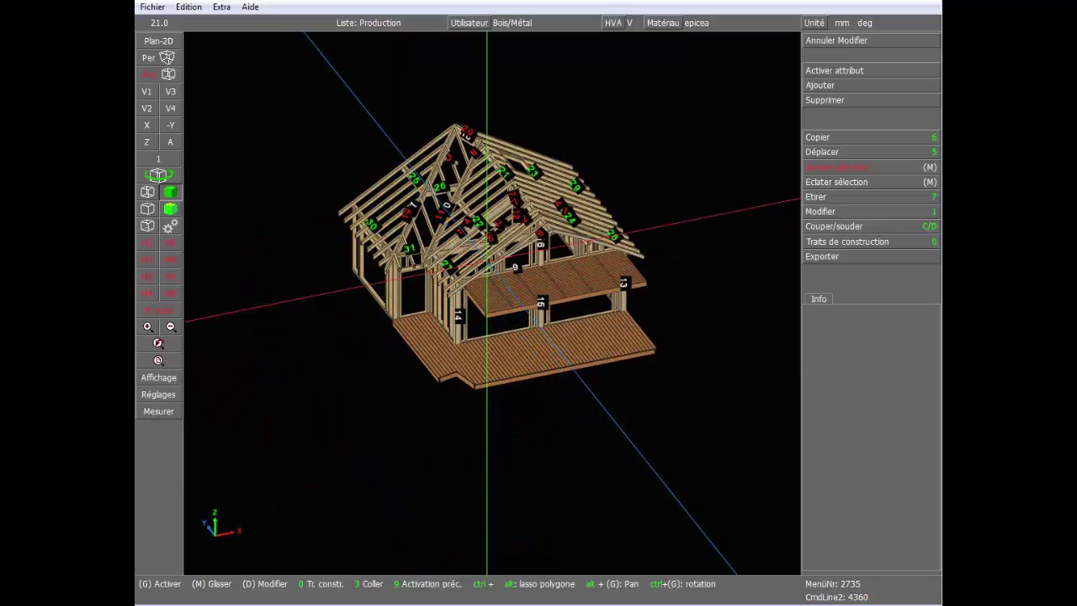
scroll(491, 261, "up", 1)
left_click(833, 73)
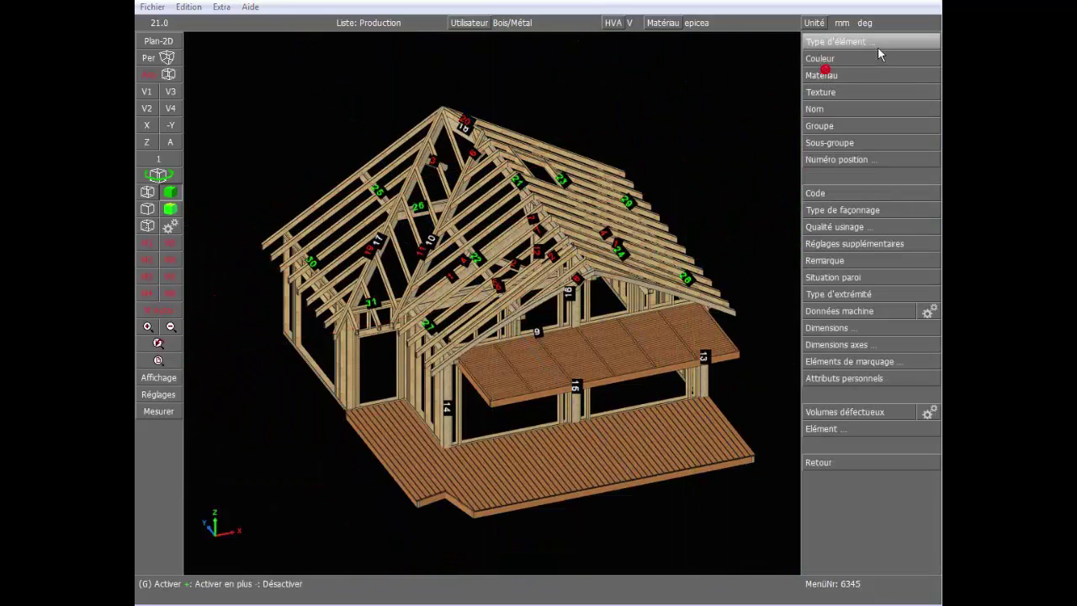
left_click(833, 126)
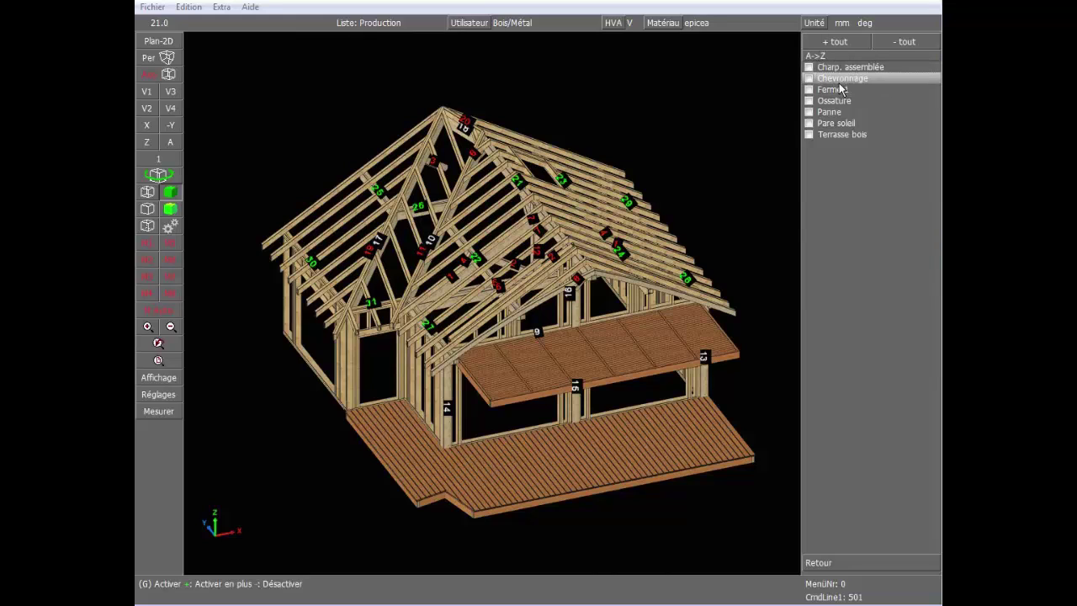
left_click(829, 78)
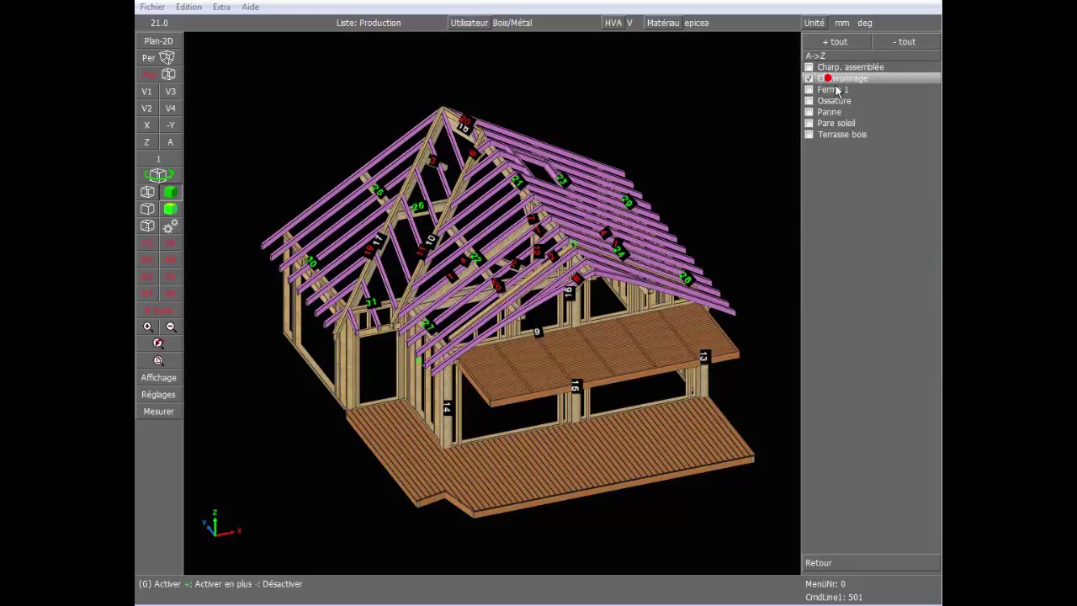
right_click(829, 78)
right_click(871, 125)
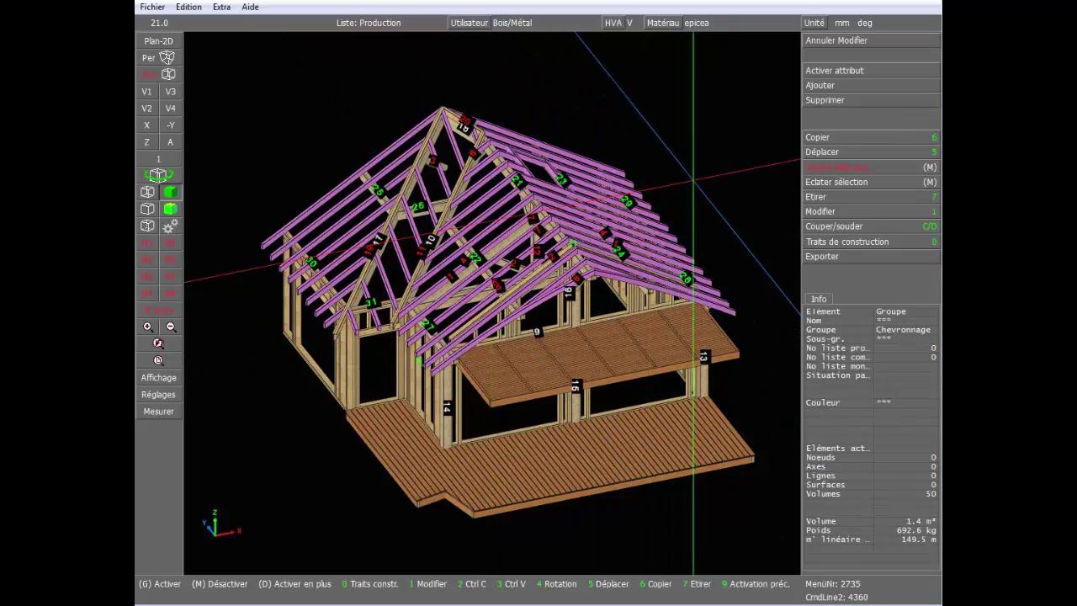
Number the selected rafters for the production list, starting at number 100, and clear the selection.
key("ctrl+l")
key("Return")
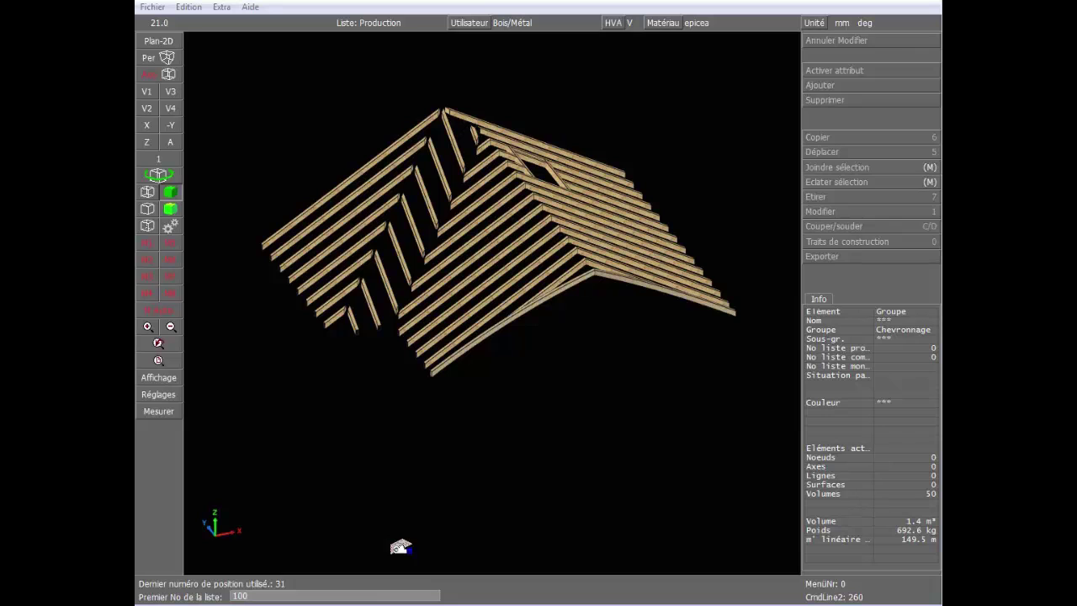
key("Return")
key("Return")
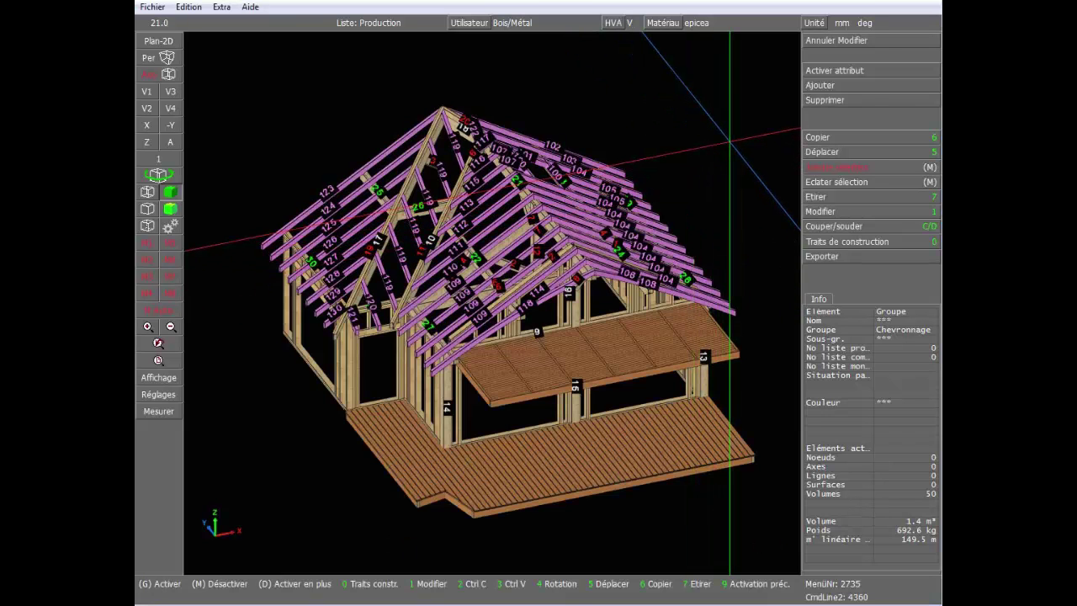
left_click(675, 154)
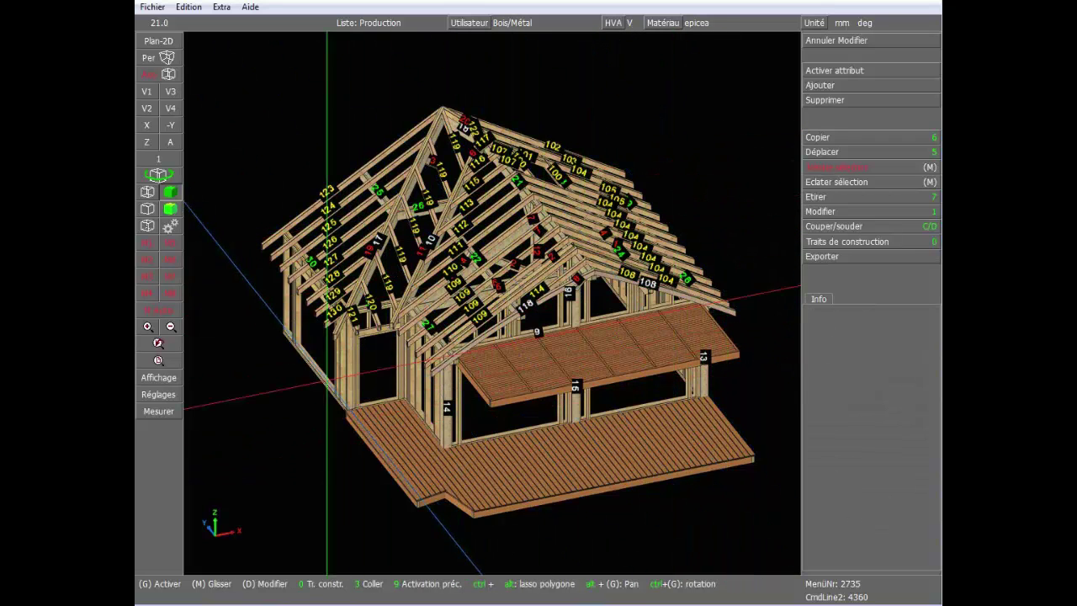
Select all elements of the group Ossature and number them for the production list with the duplicate-element check, starting at number 200.
left_click(829, 70)
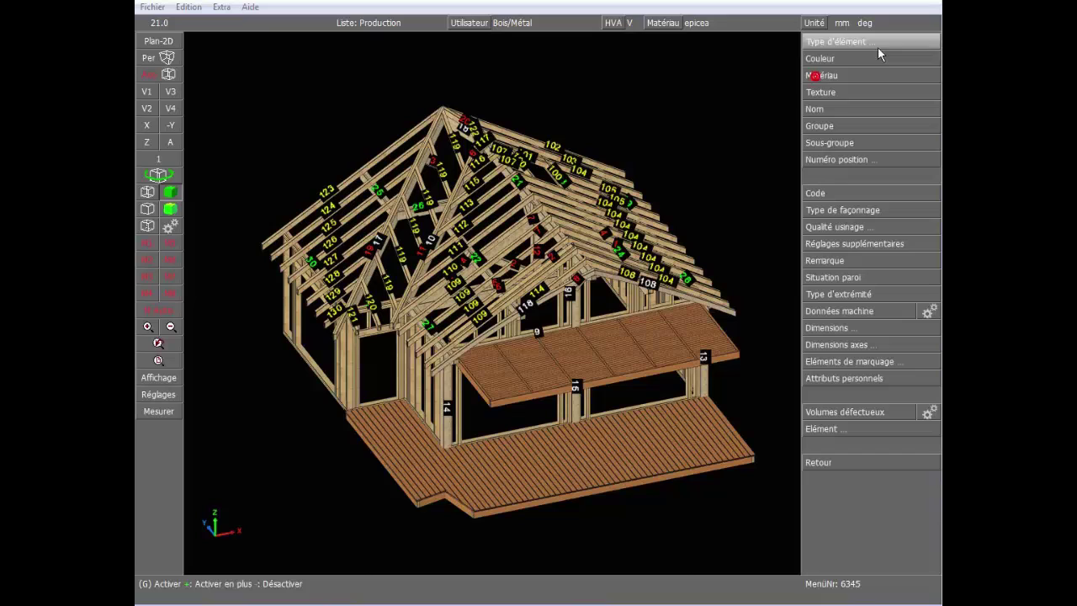
left_click(855, 130)
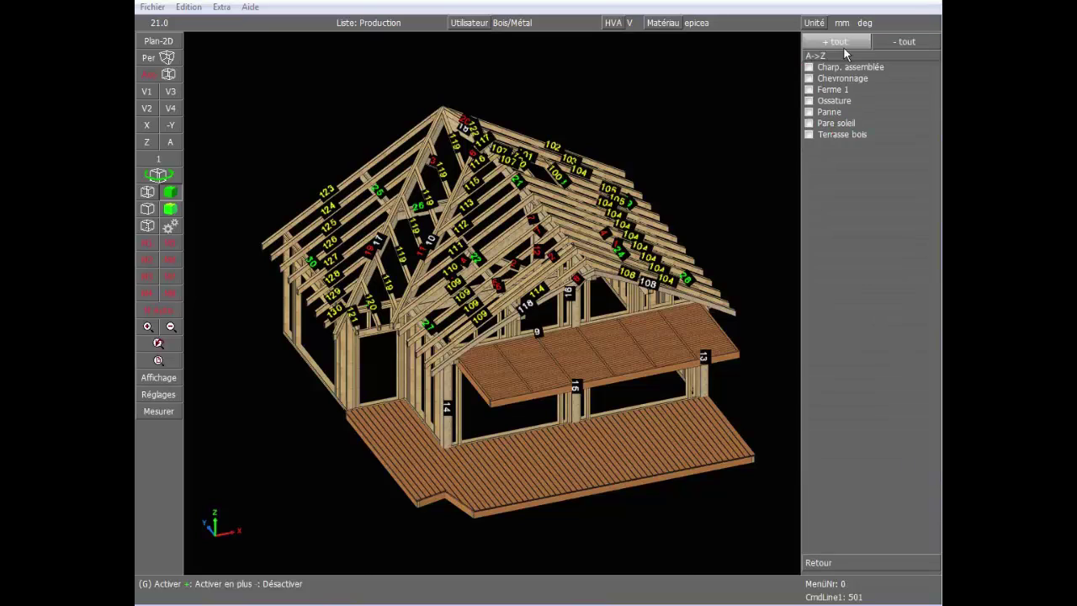
right_click(831, 98)
right_click(877, 133)
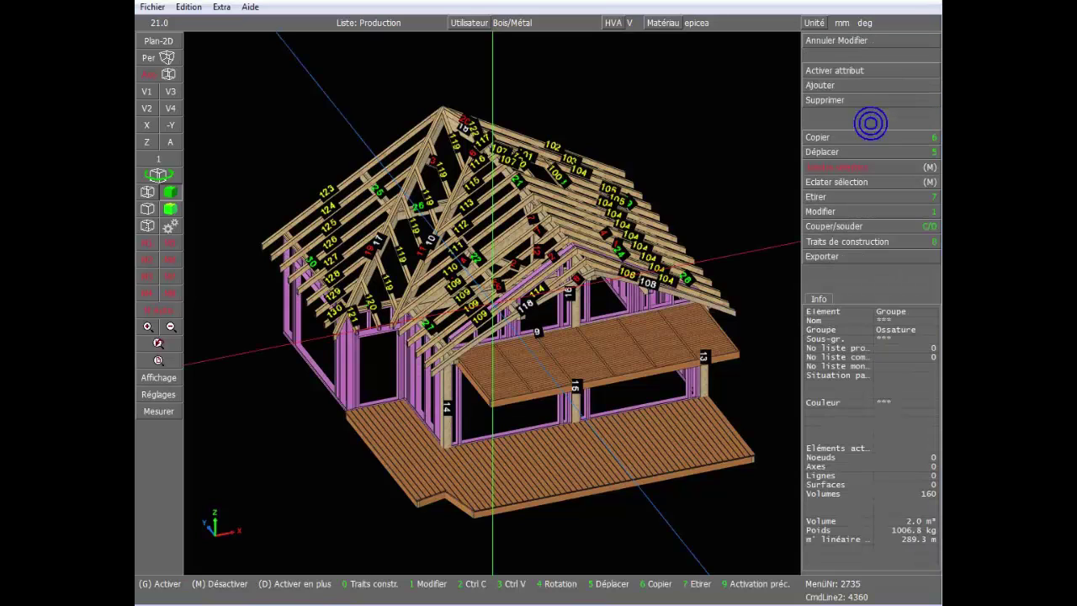
key("ctrl+l")
key("Return")
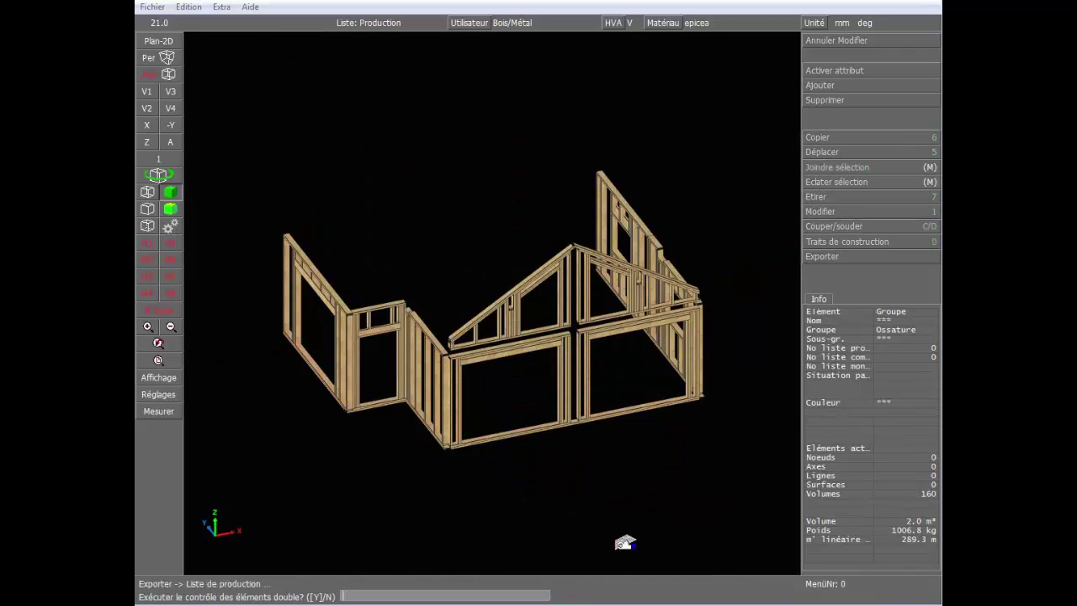
key("Return")
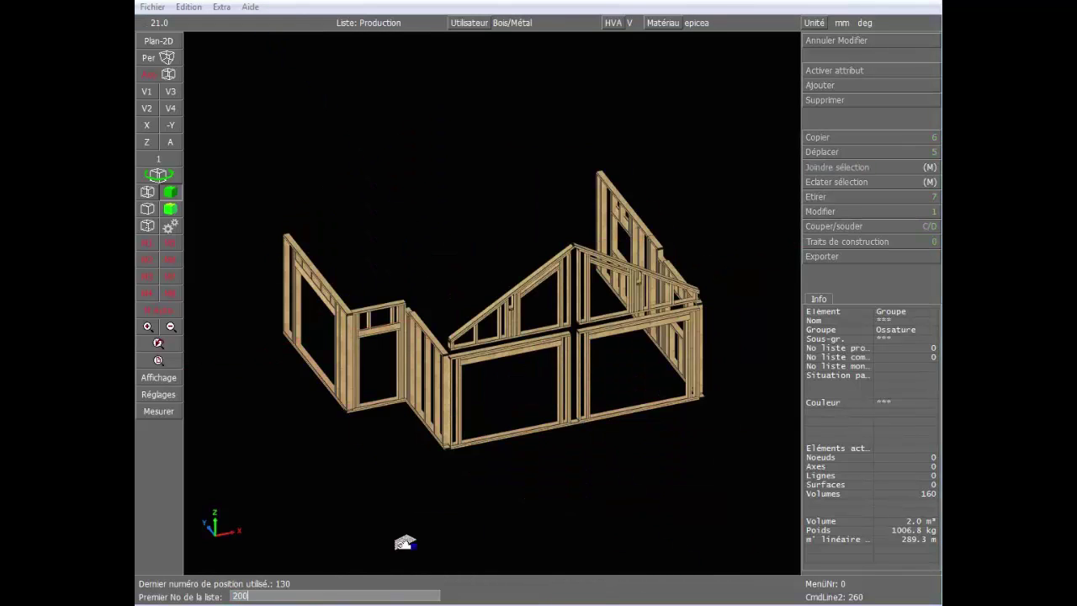
key("Return")
key("Return")
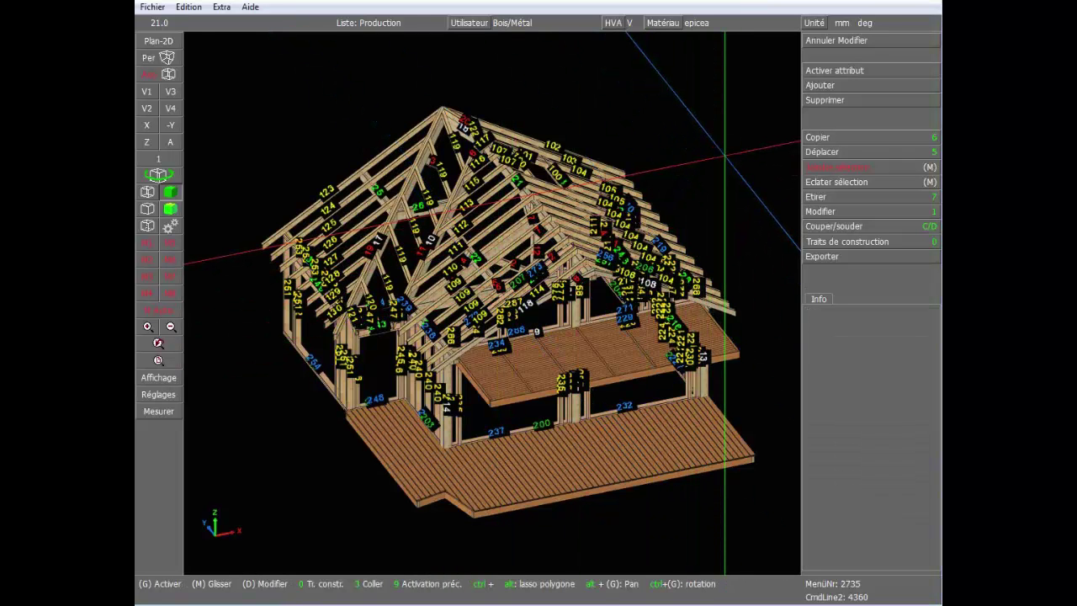
Select all elements of the groups Pare soleil and Terrasse bois and number them for the production list, starting at number 300.
left_click(859, 74)
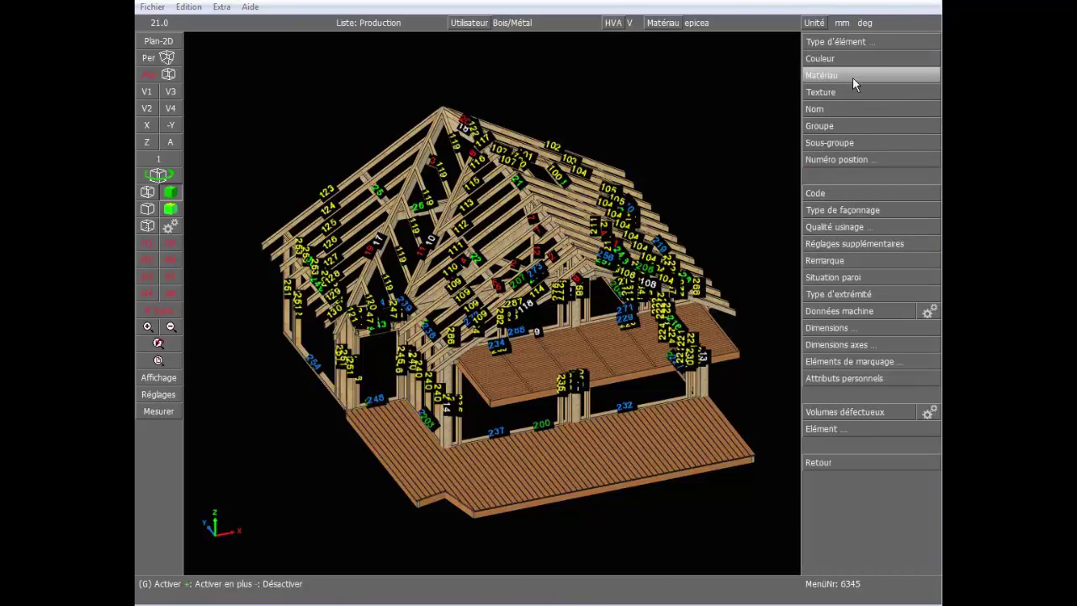
left_click(837, 125)
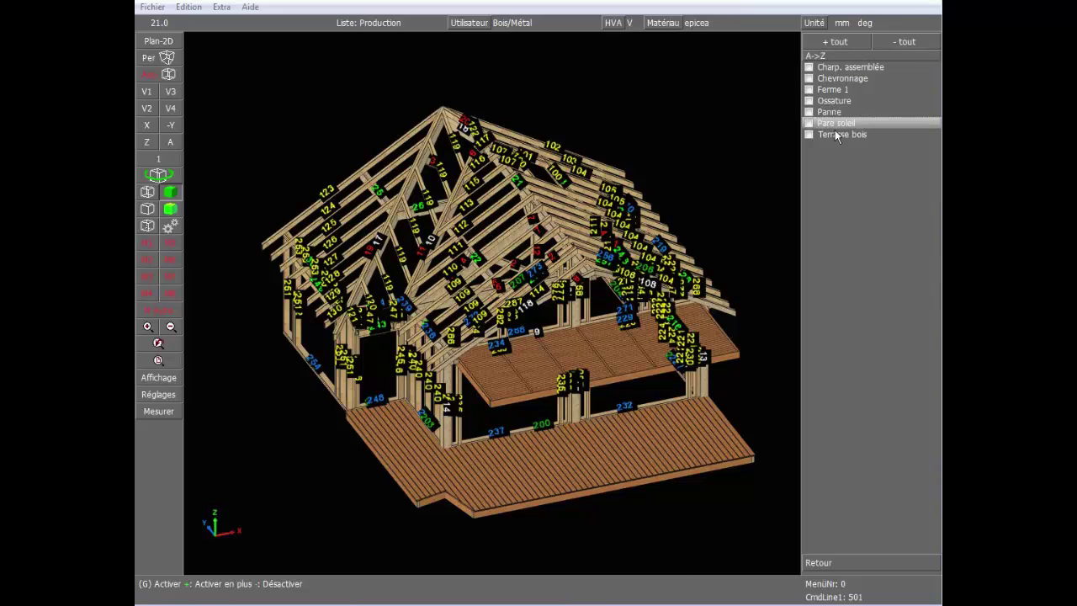
left_click(829, 122)
left_click(834, 140)
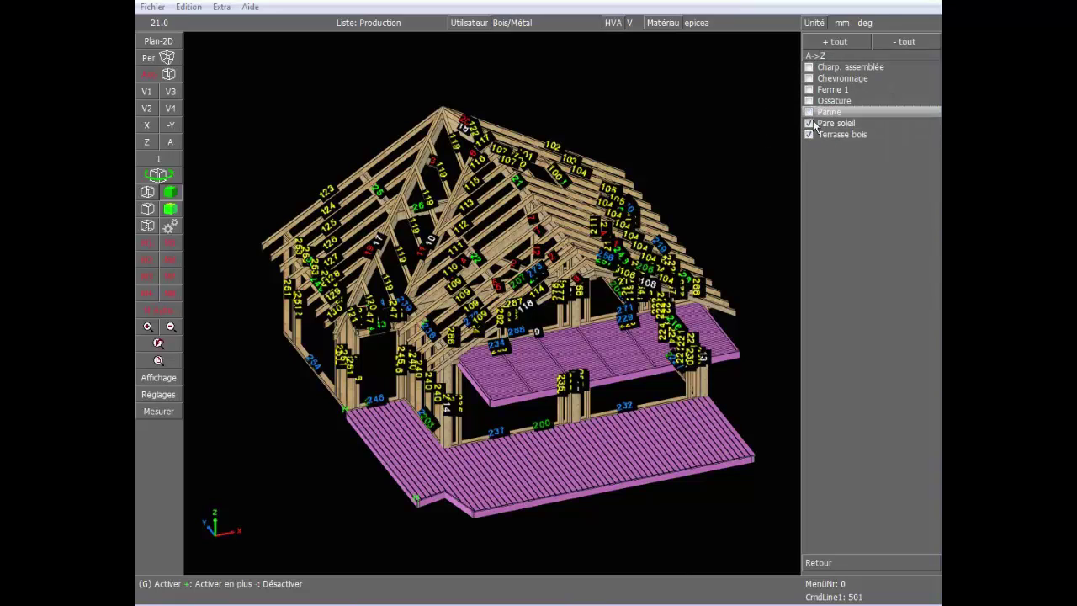
middle_click(767, 108)
middle_click(877, 132)
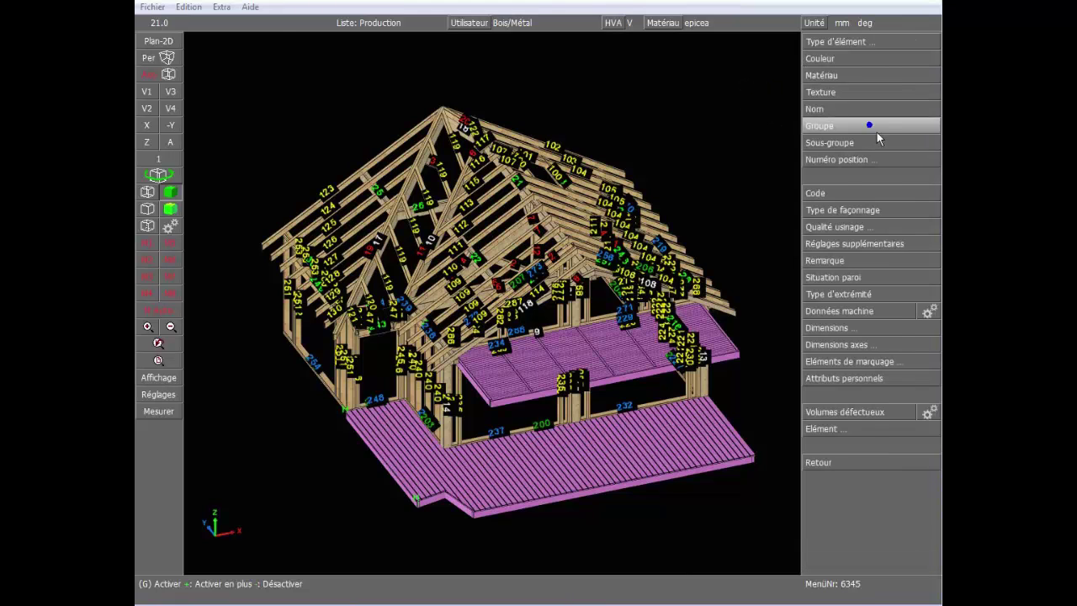
left_click(759, 541)
left_click(625, 543)
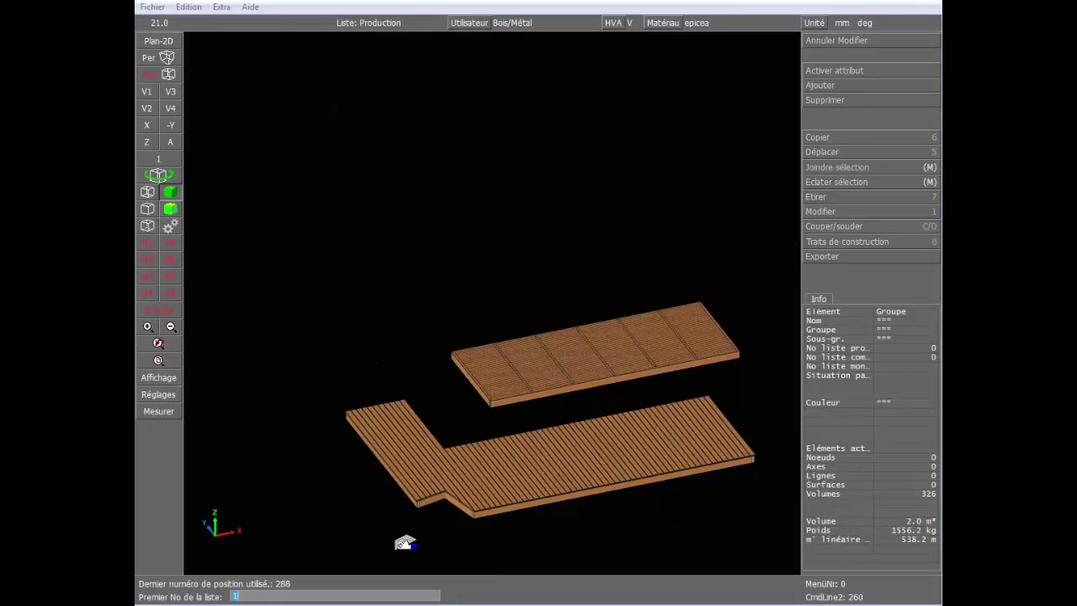
key("Return")
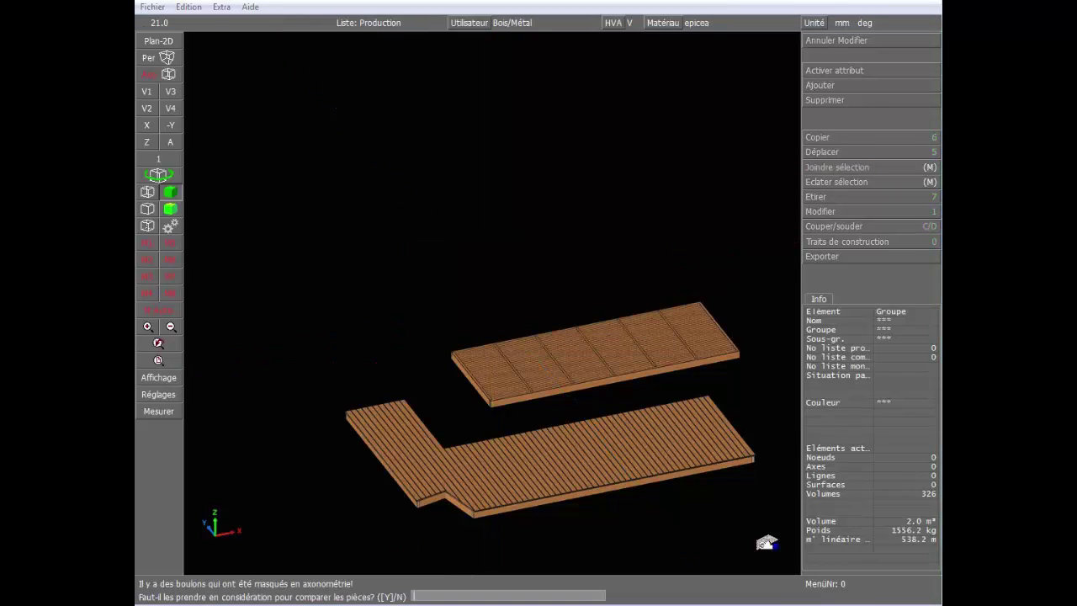
left_click(766, 544)
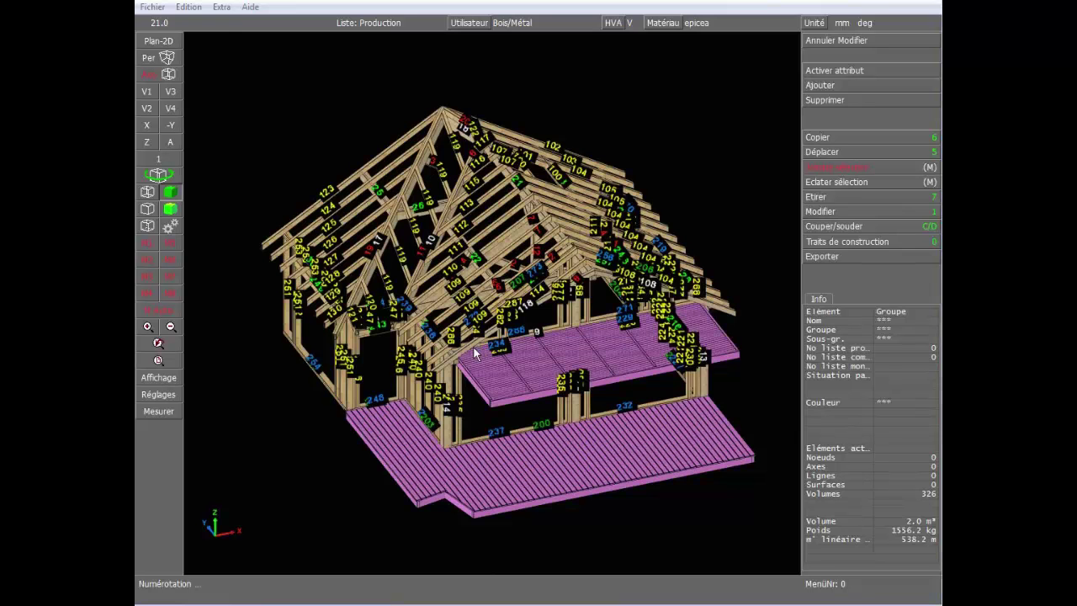
middle_click(581, 536)
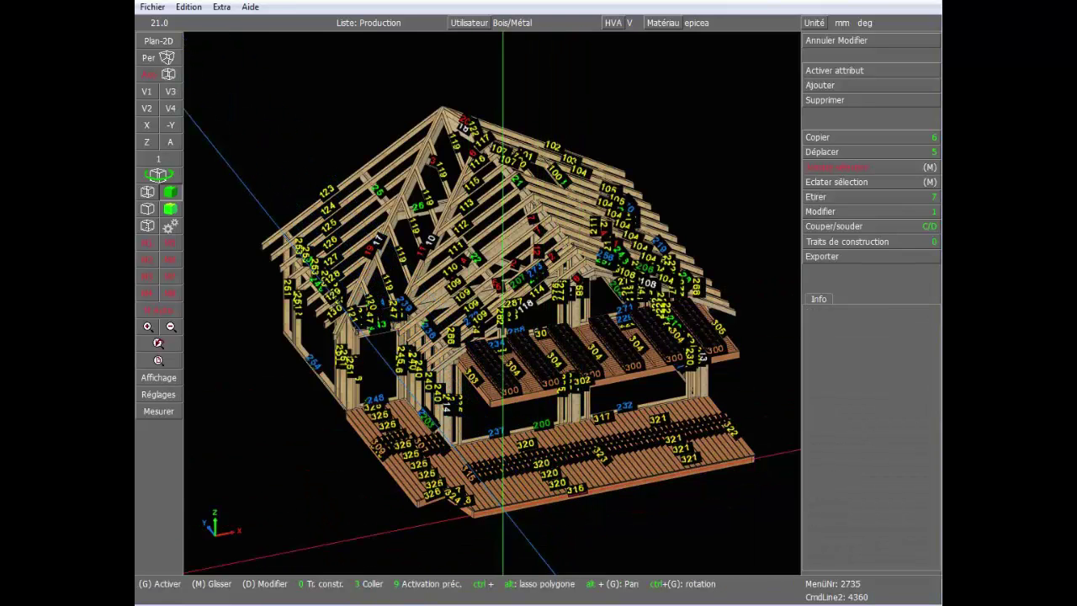
Examine the production list numbers on the terrace and sun-shade boards, and hide the number display.
scroll(452, 472, "up", 4)
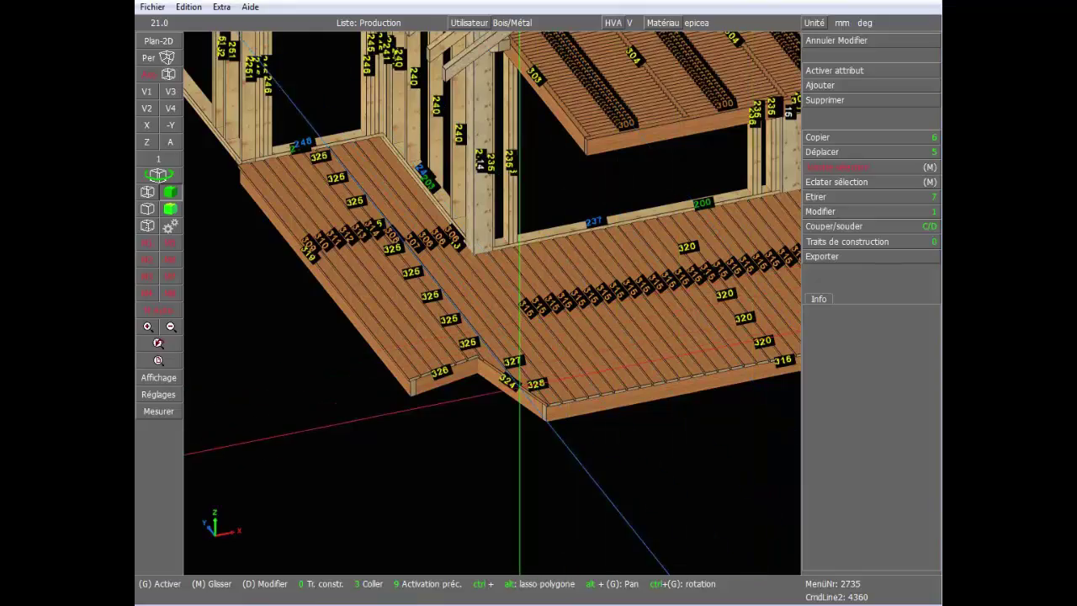
left_click_drag(577, 421, 488, 254, "ctrl")
scroll(497, 267, "down", 4)
scroll(497, 266, "down", 3)
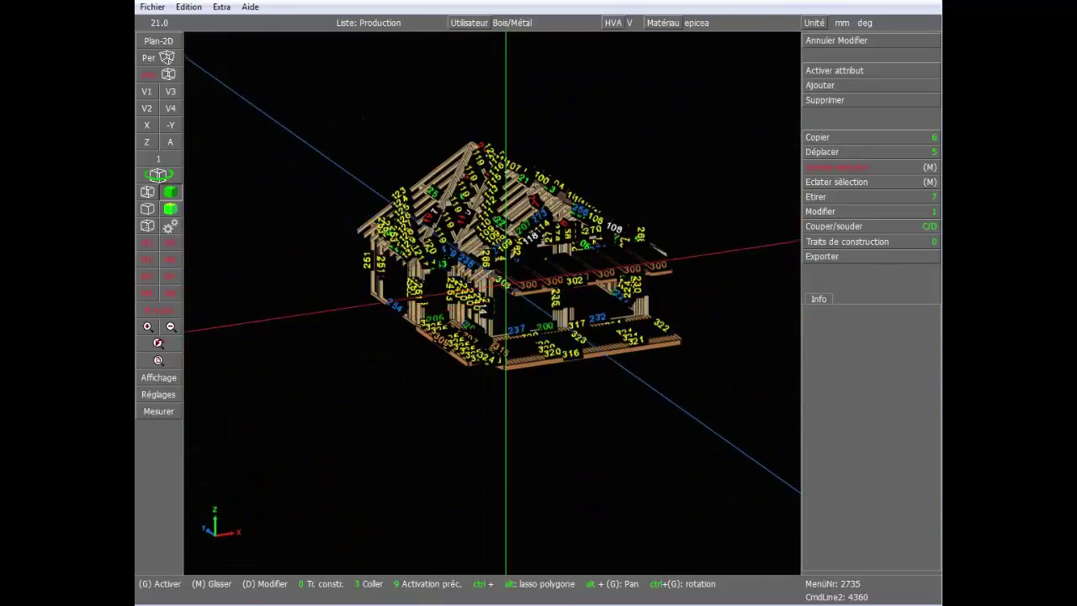
scroll(505, 252, "up", 3)
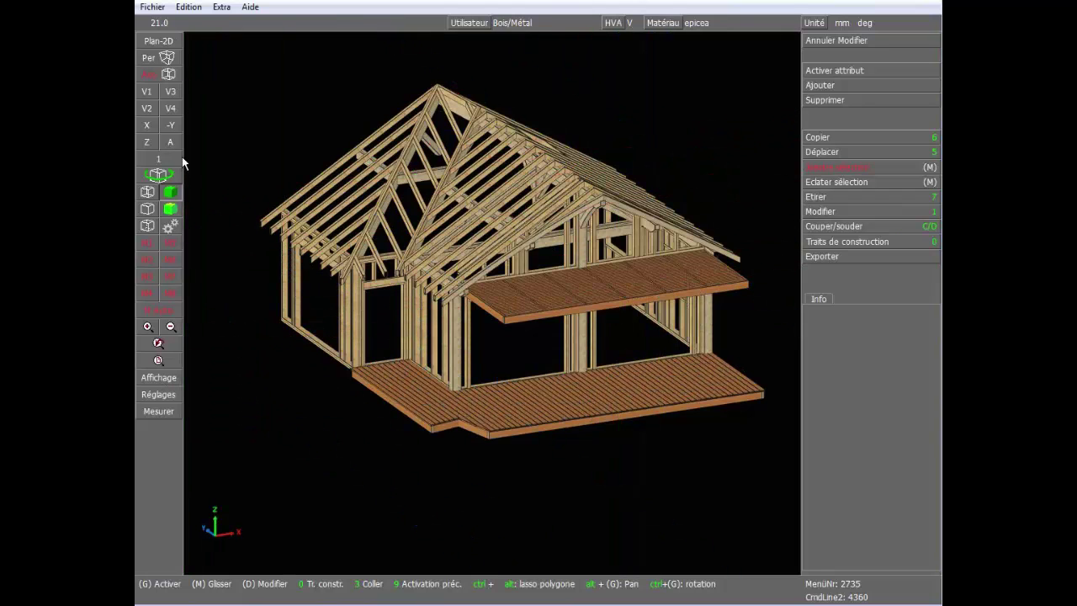
left_click(170, 142)
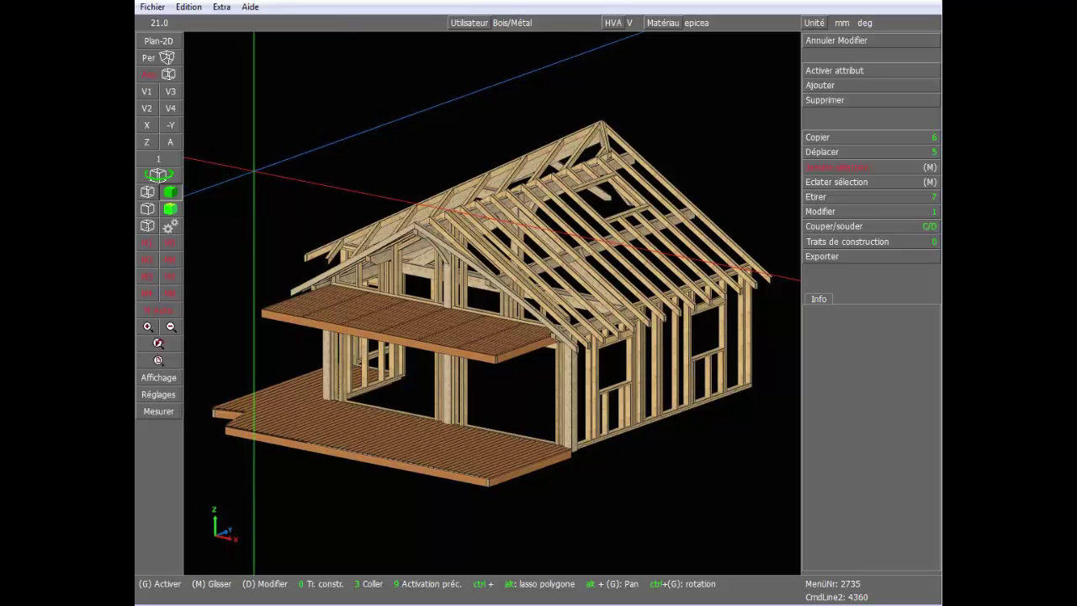
Select the intermediate purlin beneath the front rafters and display its attributes.
left_click_drag(278, 168, 362, 286, "ctrl")
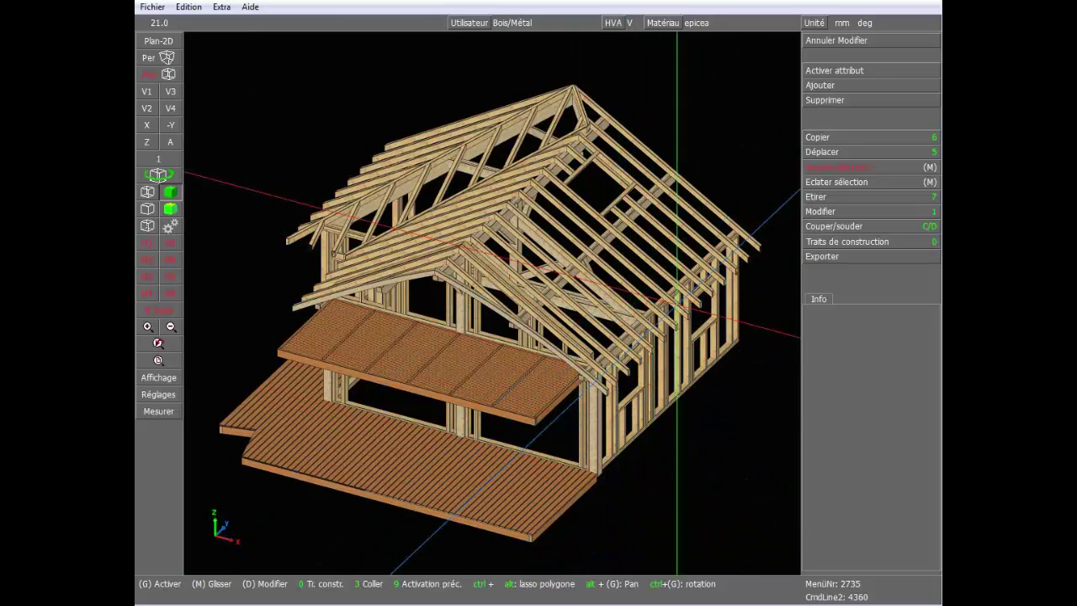
scroll(492, 308, "up", 5)
left_click_drag(492, 305, 505, 300, "ctrl")
scroll(450, 334, "down", 5)
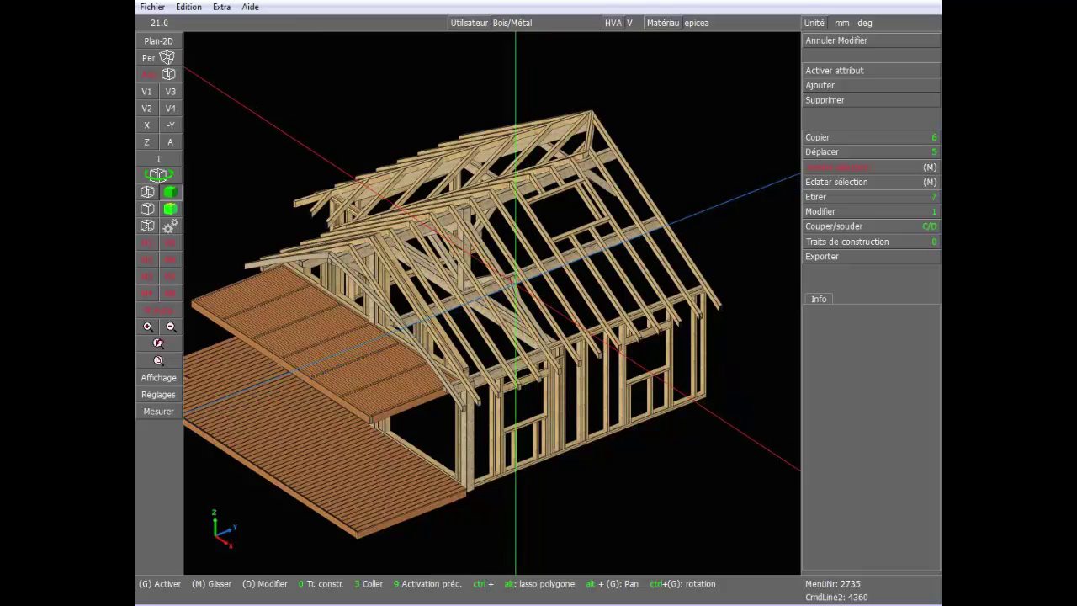
scroll(488, 239, "up", 5)
left_click(505, 287)
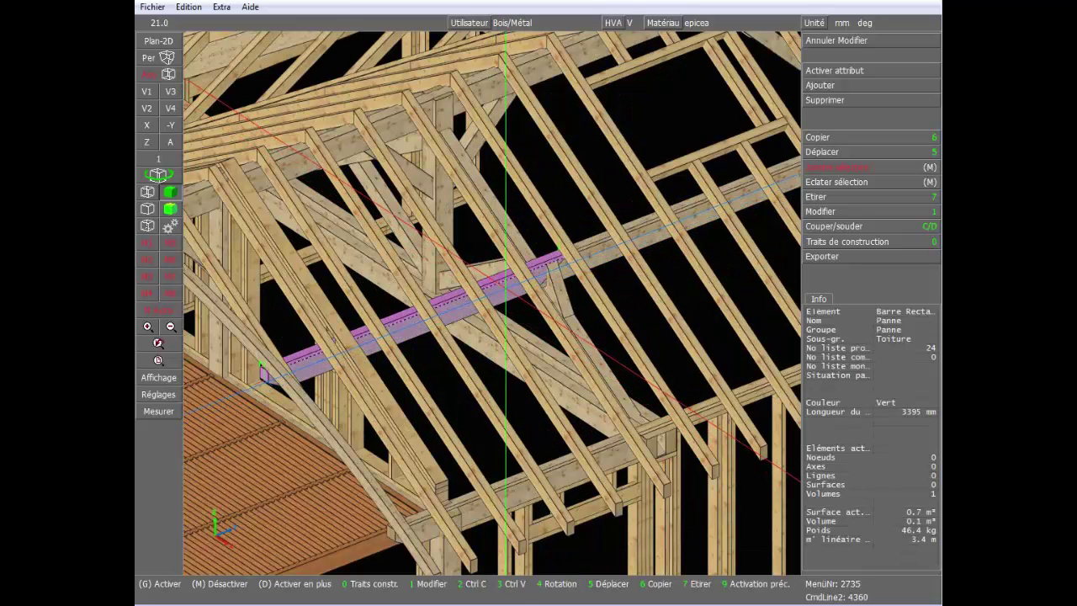
mouse_move(505, 264)
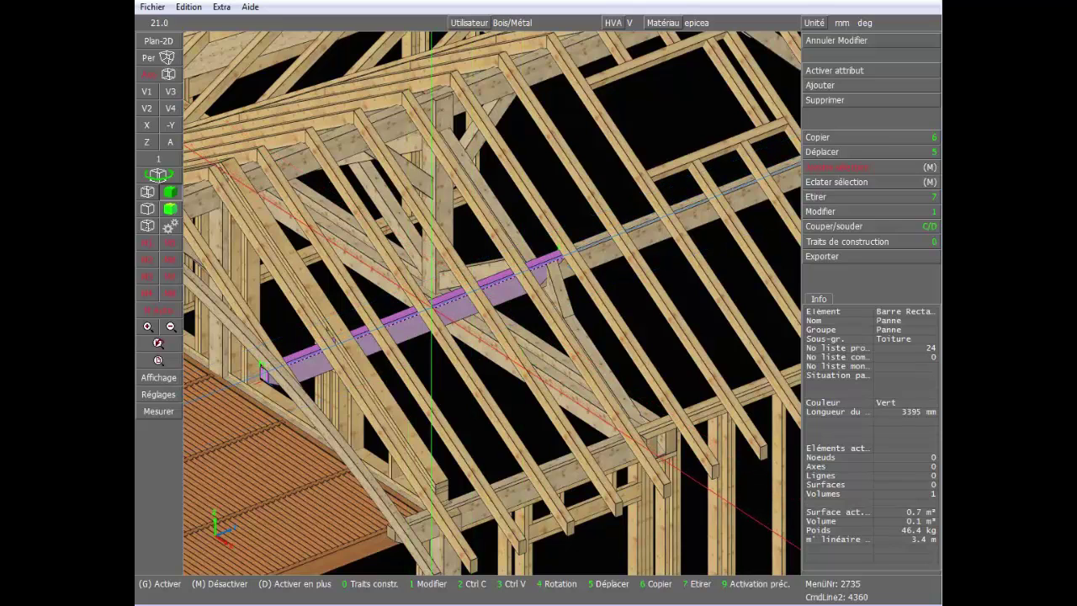
key("1")
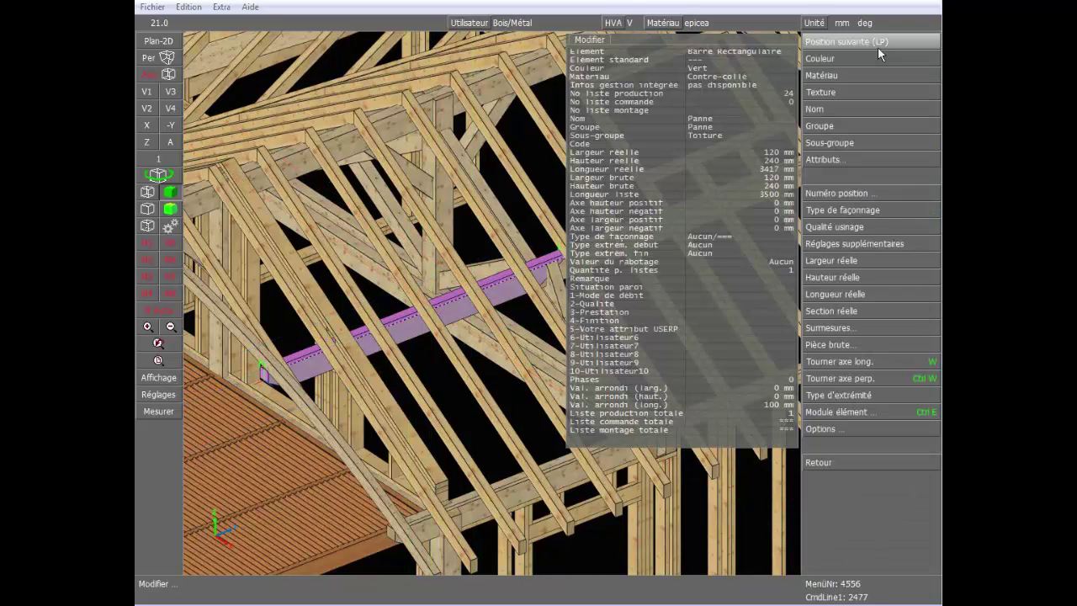
right_click(845, 61)
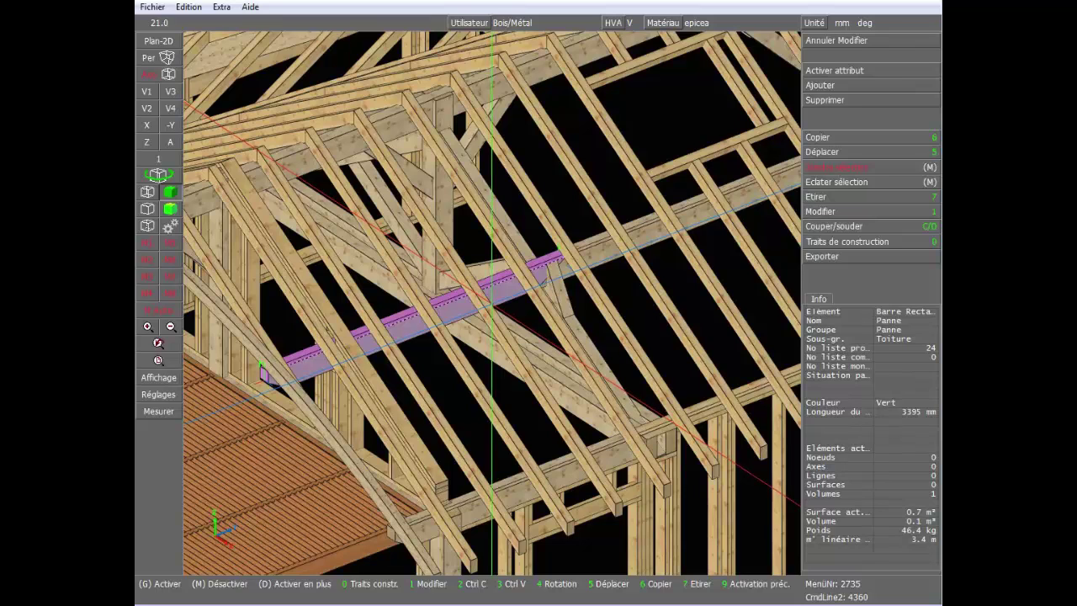
Examine the purlin's real and list lengths and its oversize and rounding options, and clear the selection.
key("1")
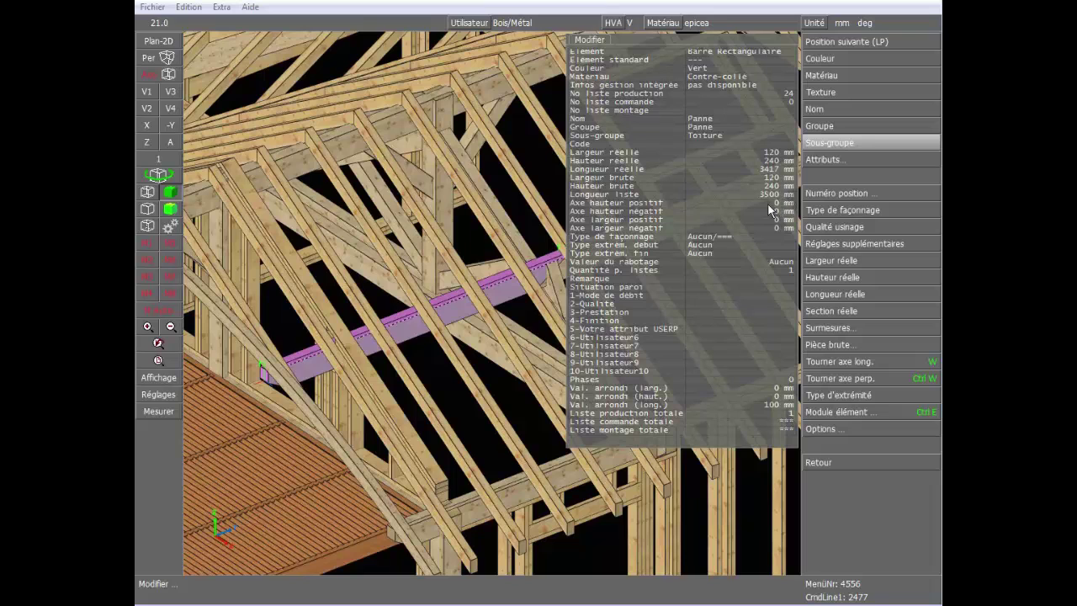
right_click(698, 195)
left_click(836, 213)
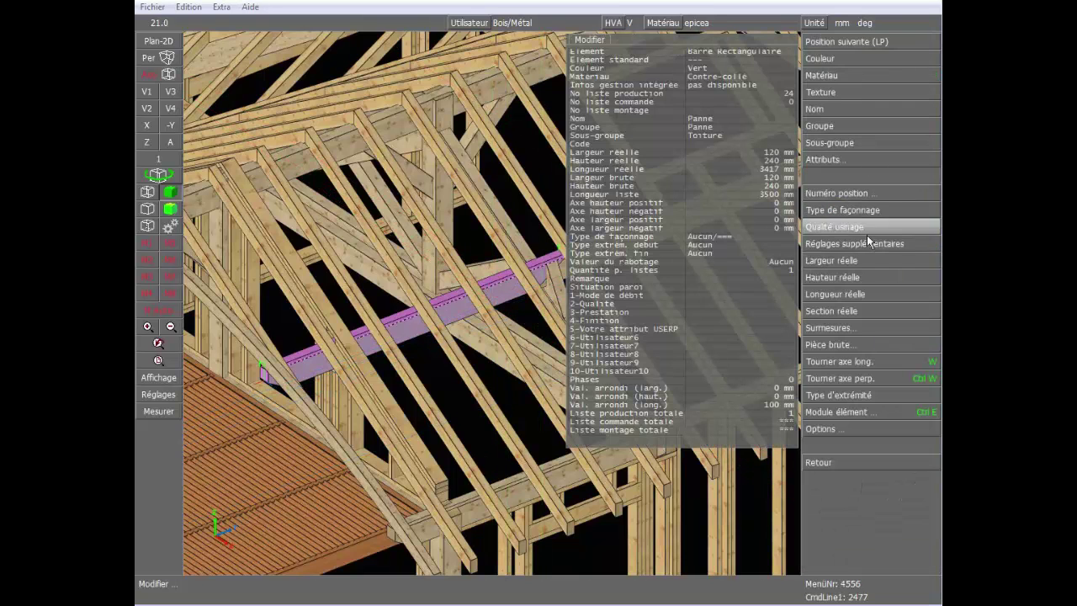
left_click(851, 327)
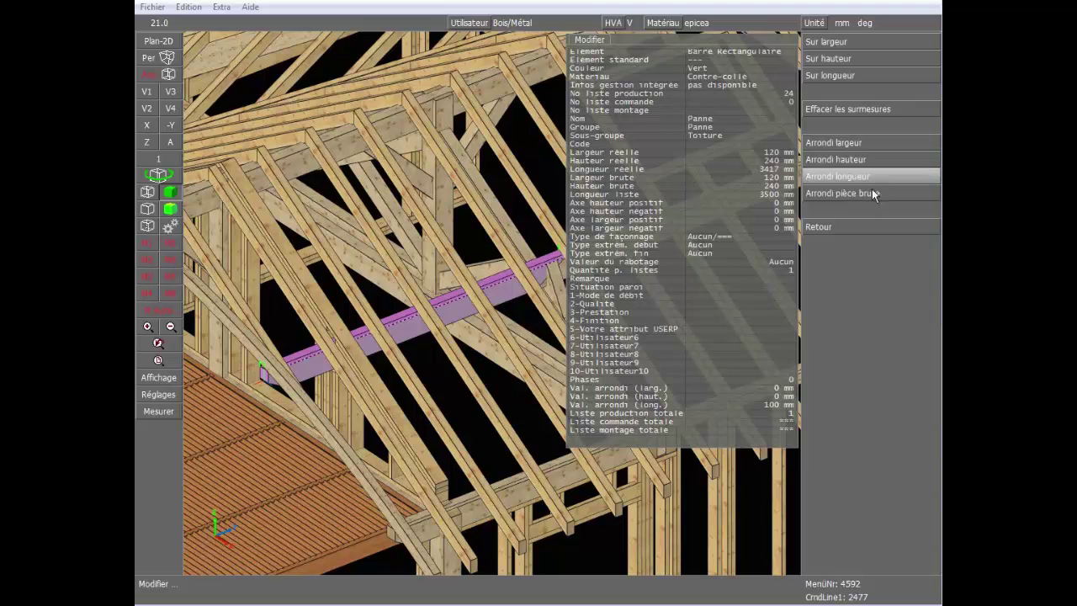
middle_click(862, 175)
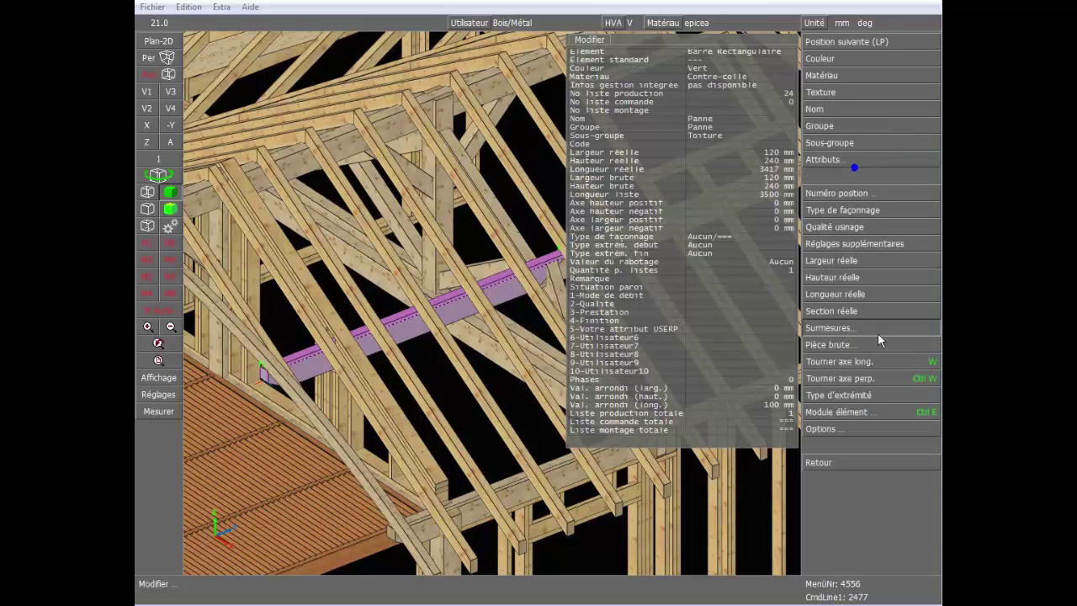
middle_click(877, 335)
scroll(493, 303, "down", 4)
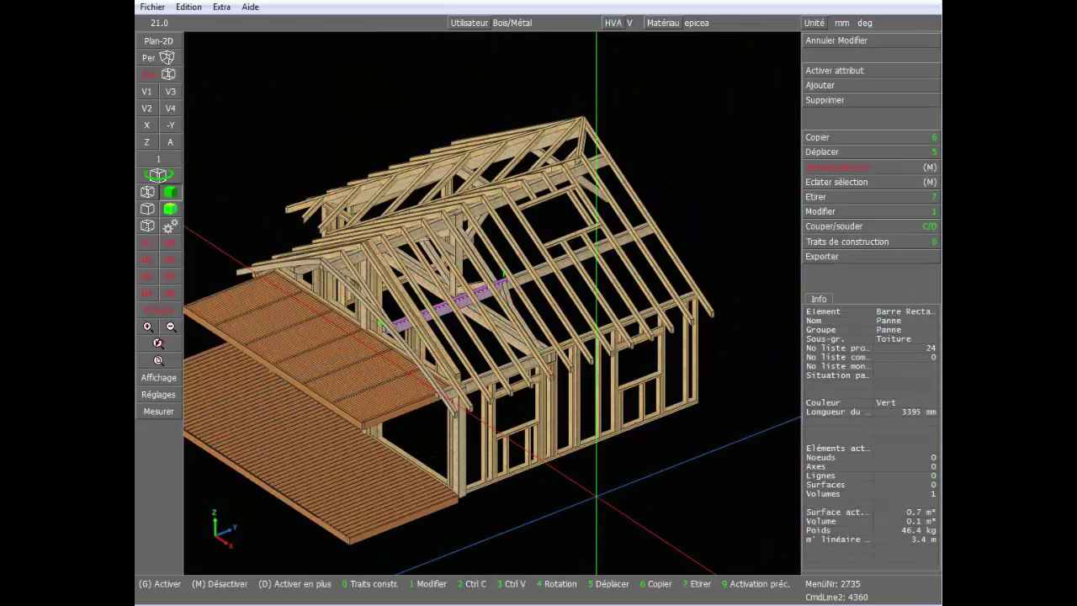
middle_click(589, 493)
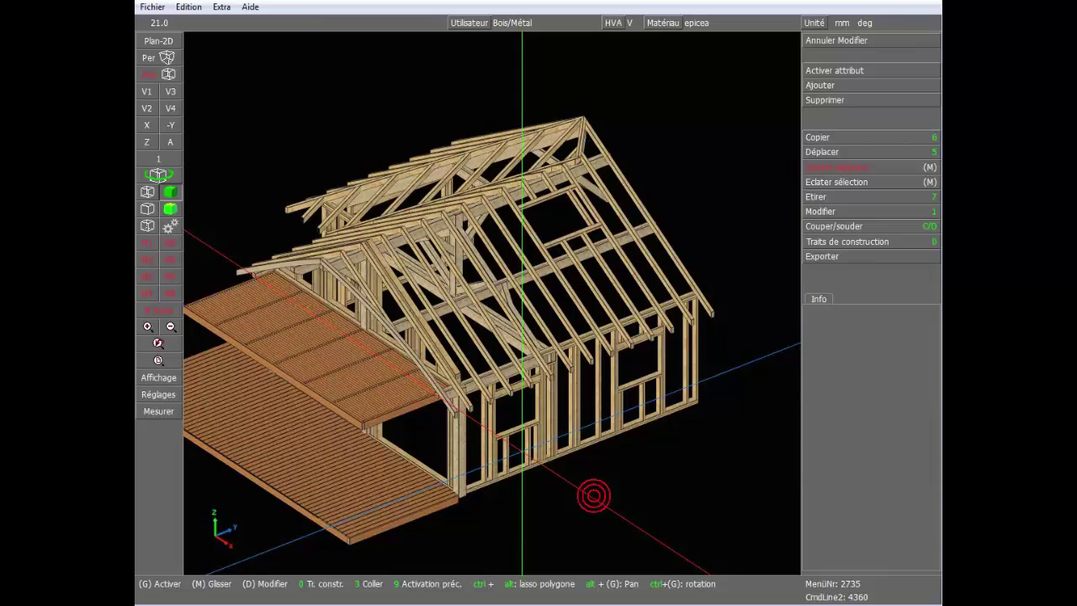
Select all elements made of the materials Contre-collé and Lamellé-collé.
left_click(842, 71)
left_click(856, 77)
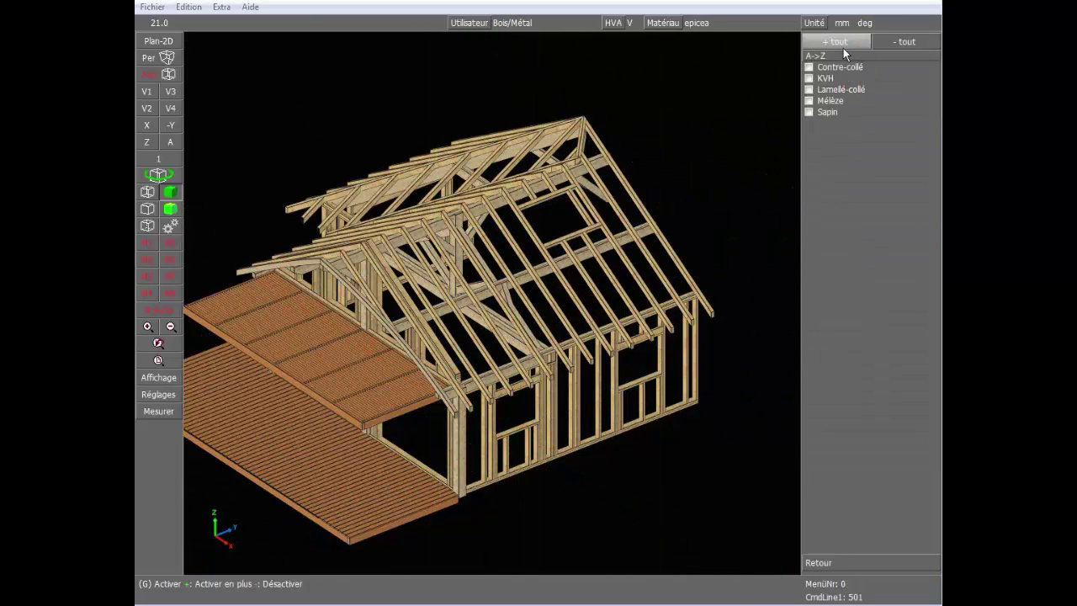
left_click(831, 67)
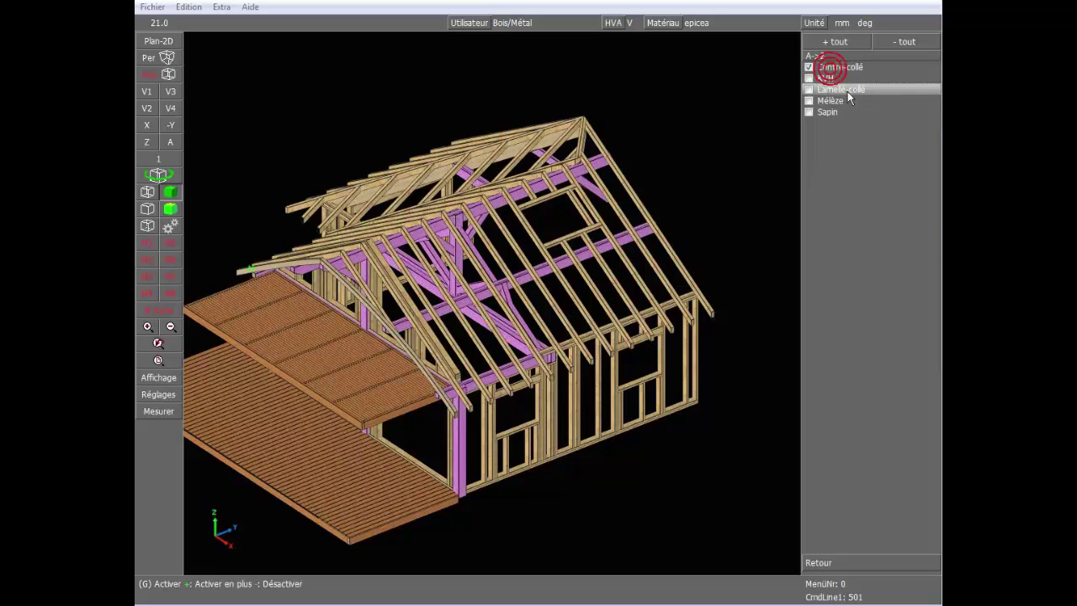
left_click(845, 91)
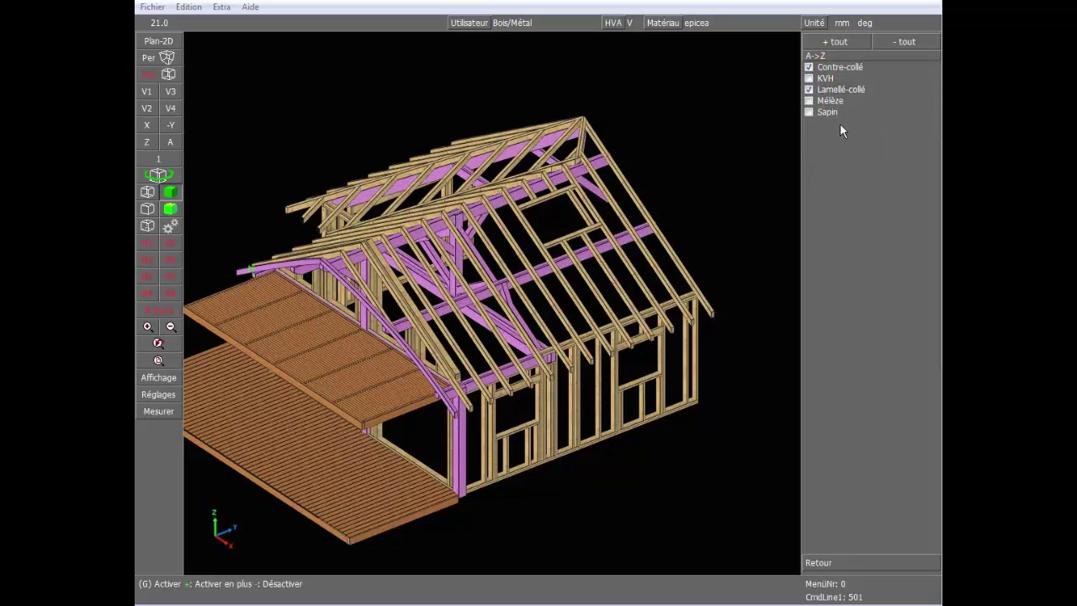
right_click(818, 93)
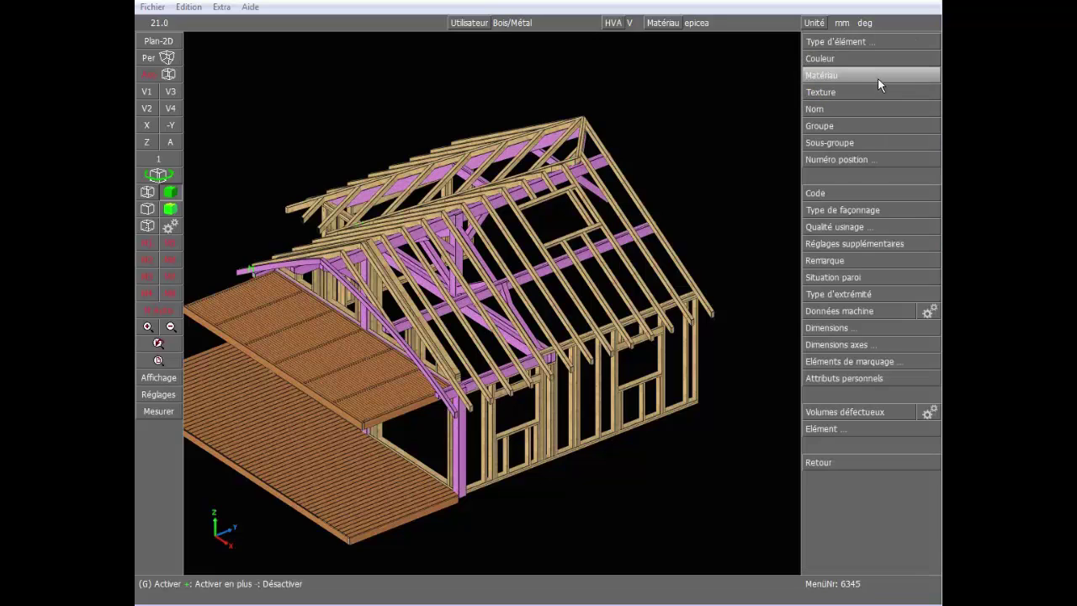
right_click(871, 71)
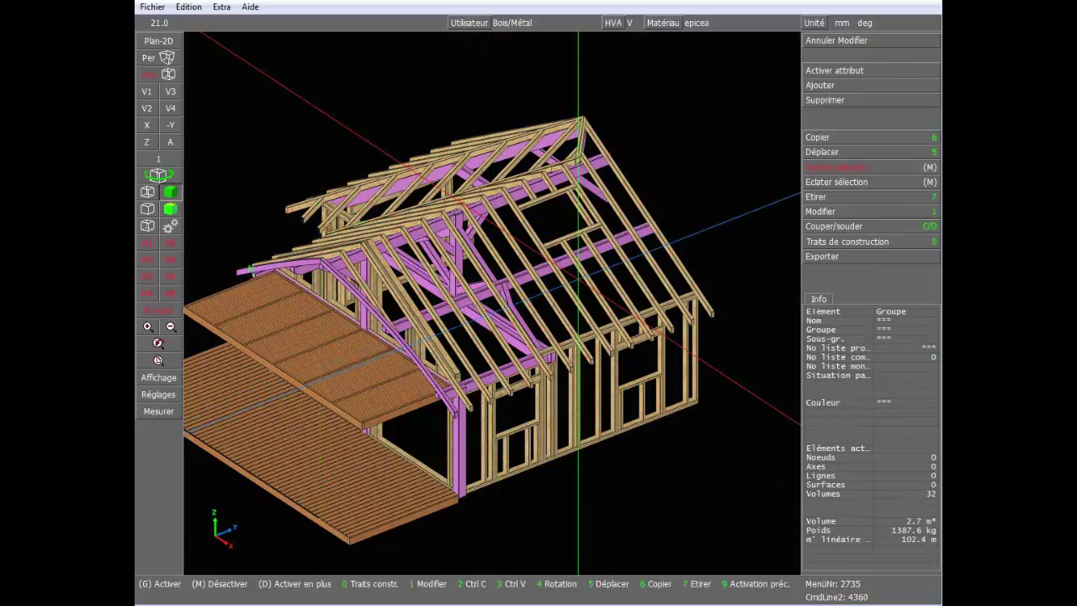
Number only the active elements for the order list, running the duplicate element check and starting at number 1.
left_click(878, 44)
left_click(860, 177)
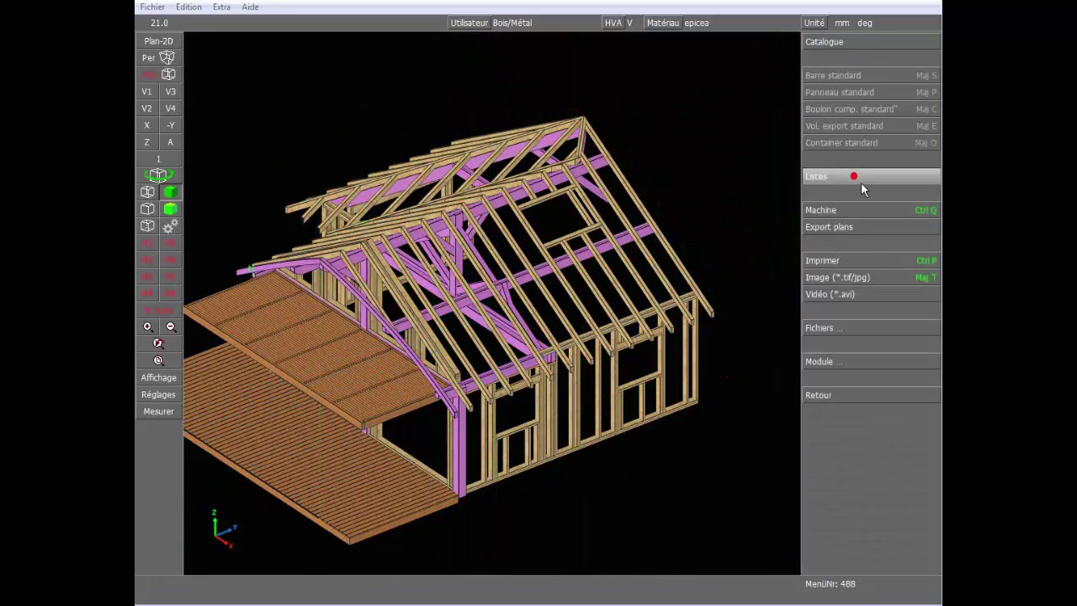
left_click(873, 58)
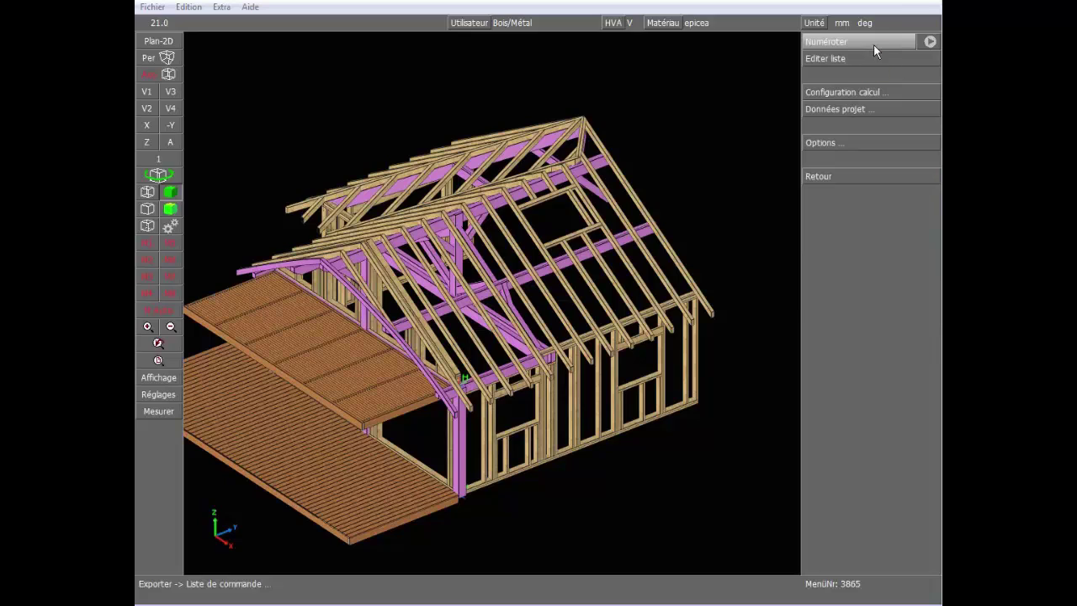
left_click(929, 42)
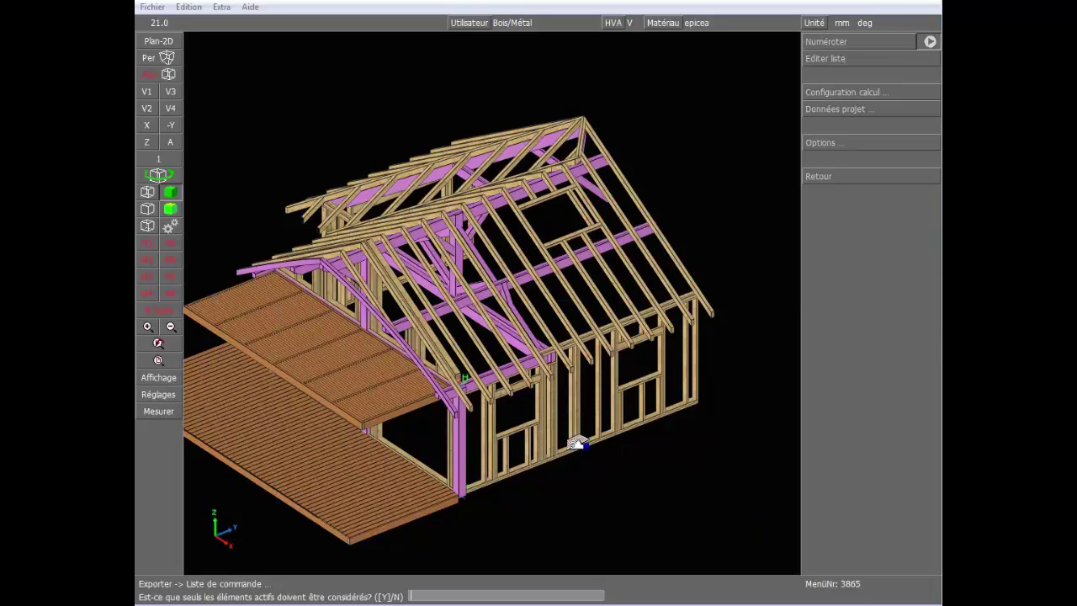
left_click(562, 478)
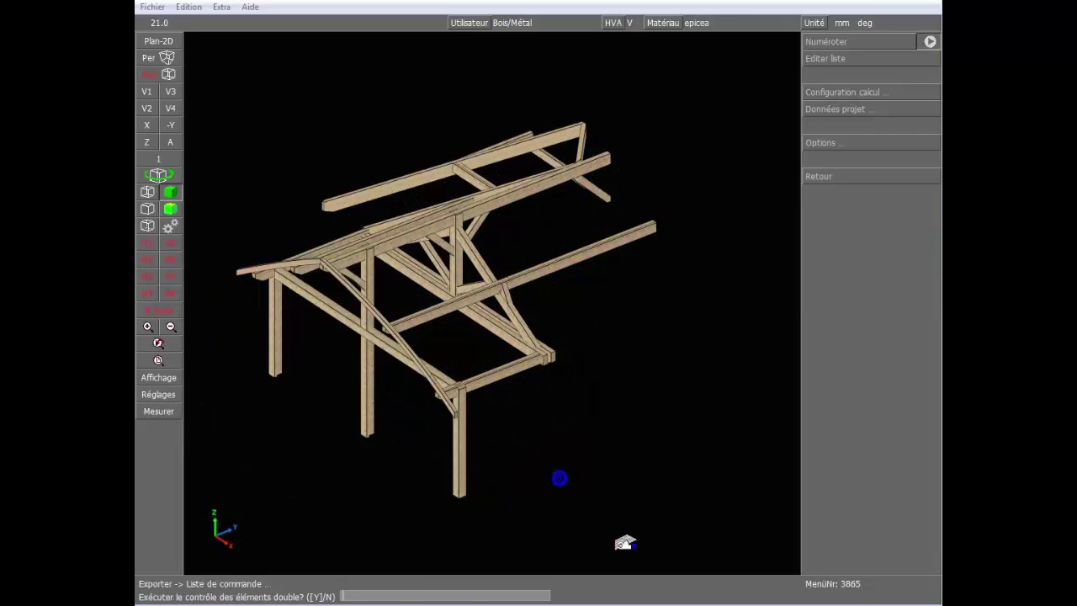
left_click(594, 479)
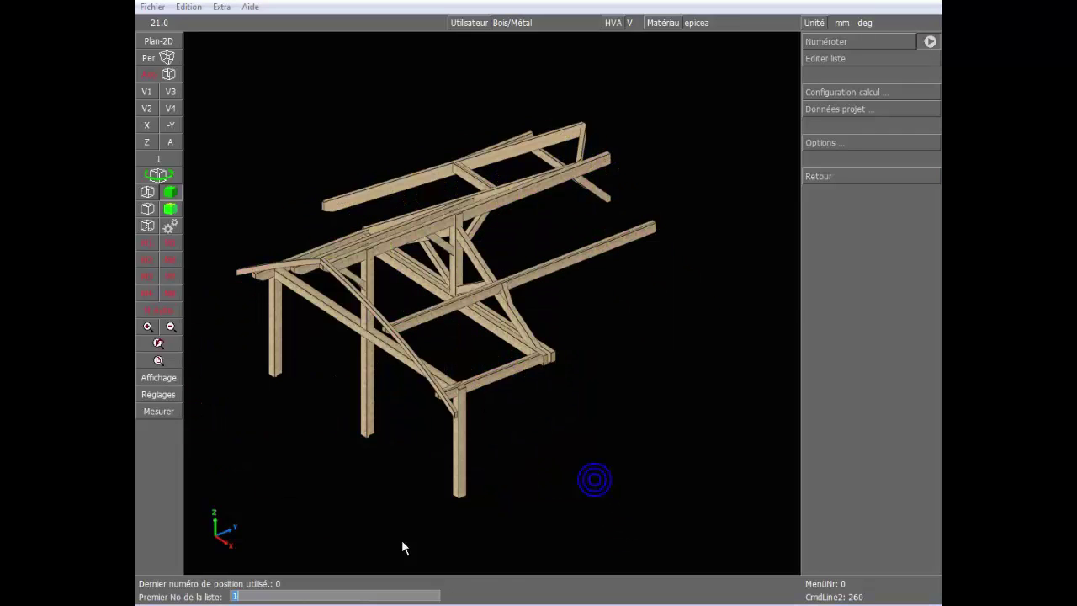
left_click(400, 480)
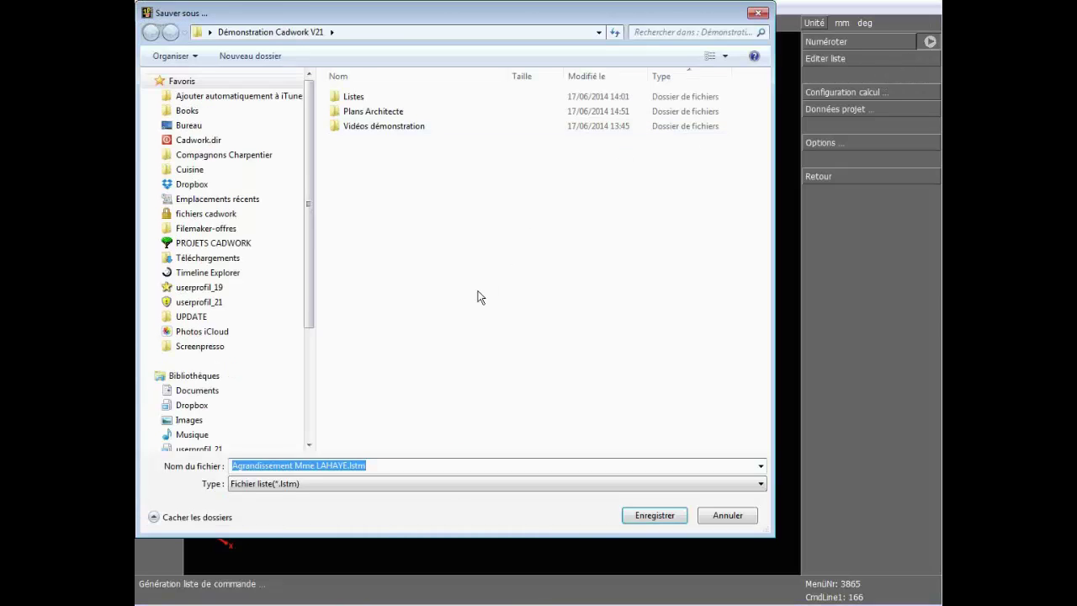
Save the order list file as "Contre collé et Lamellé" and enlarge its window to show the whole table.
type("Contre collé et Lamellé")
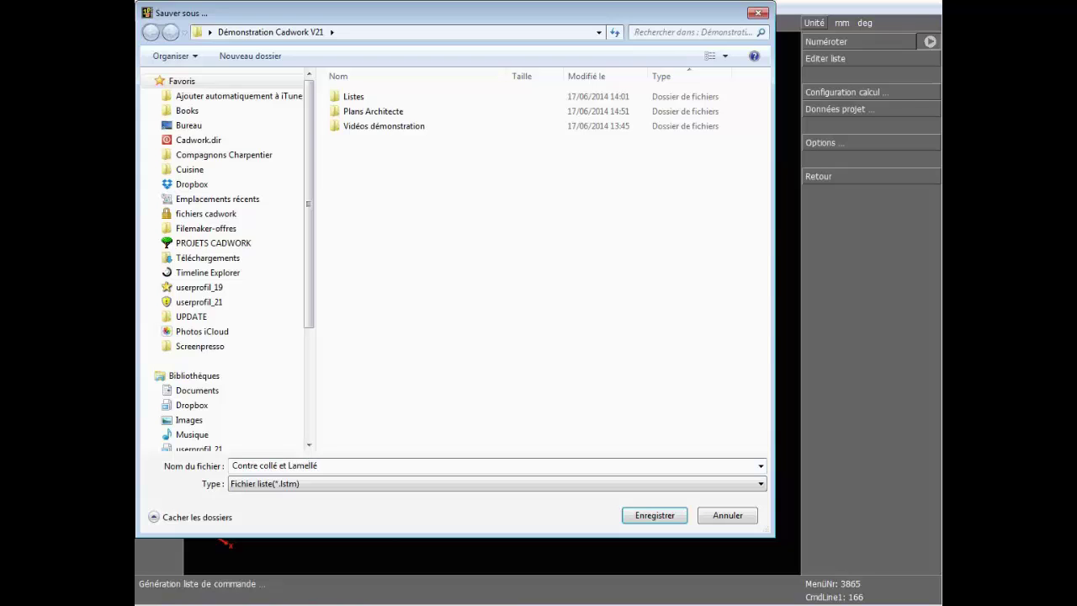
key("Return")
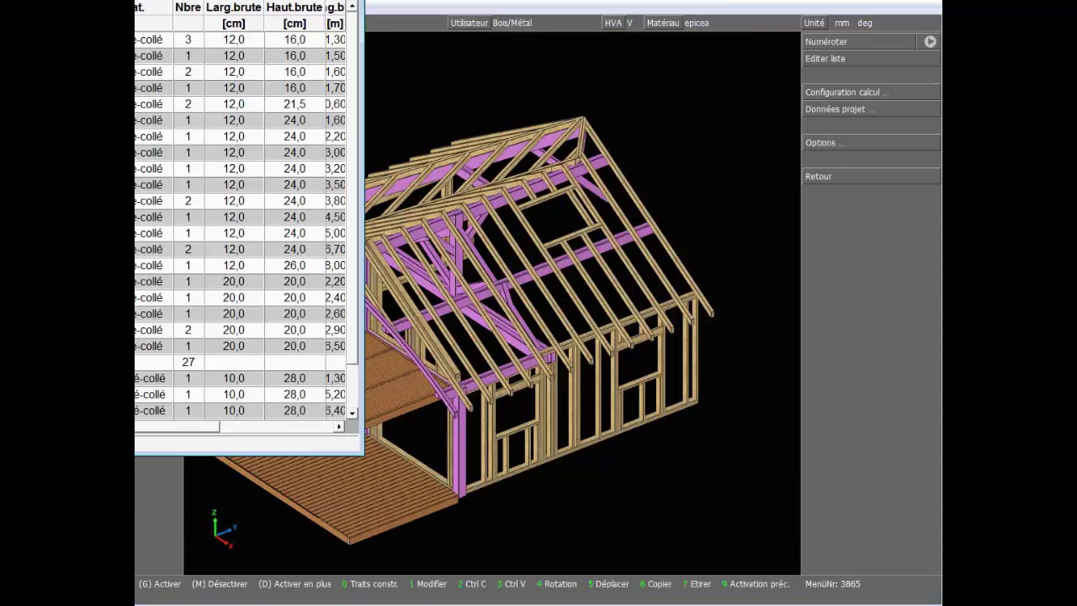
left_click_drag(209, 0, 565, 23)
left_click_drag(721, 498, 939, 601)
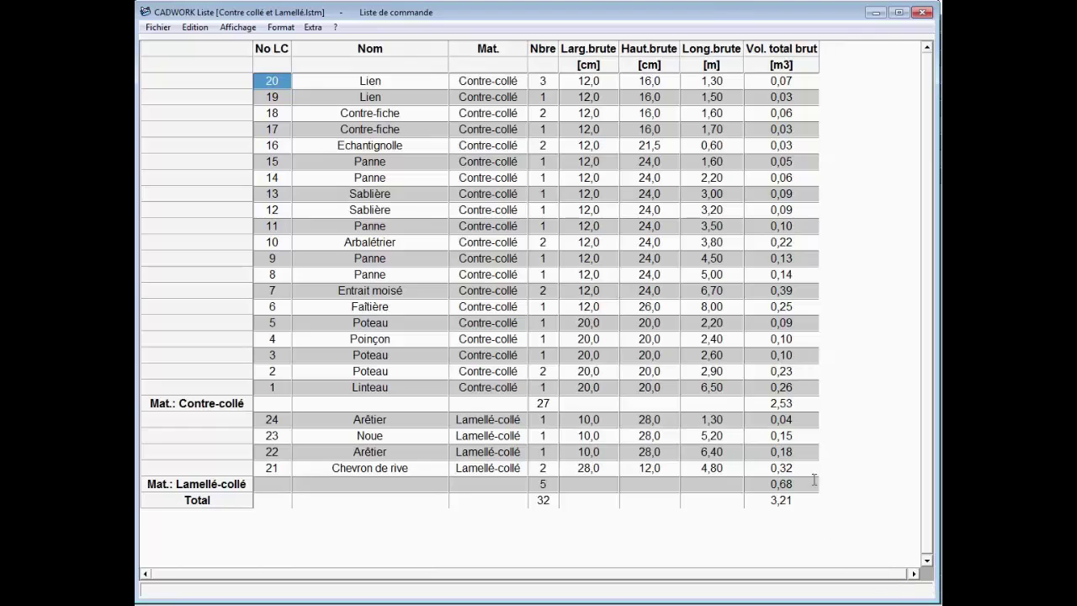
Examine the piece count and gross volume subtotals for each material and the overall total volume in the order list.
left_click(200, 407)
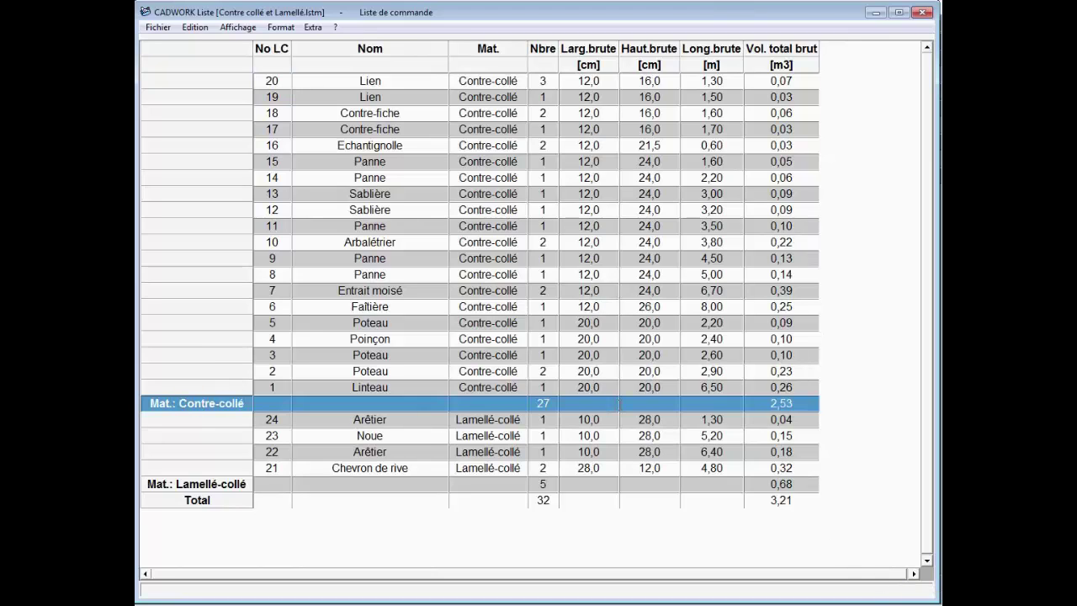
left_click(547, 403)
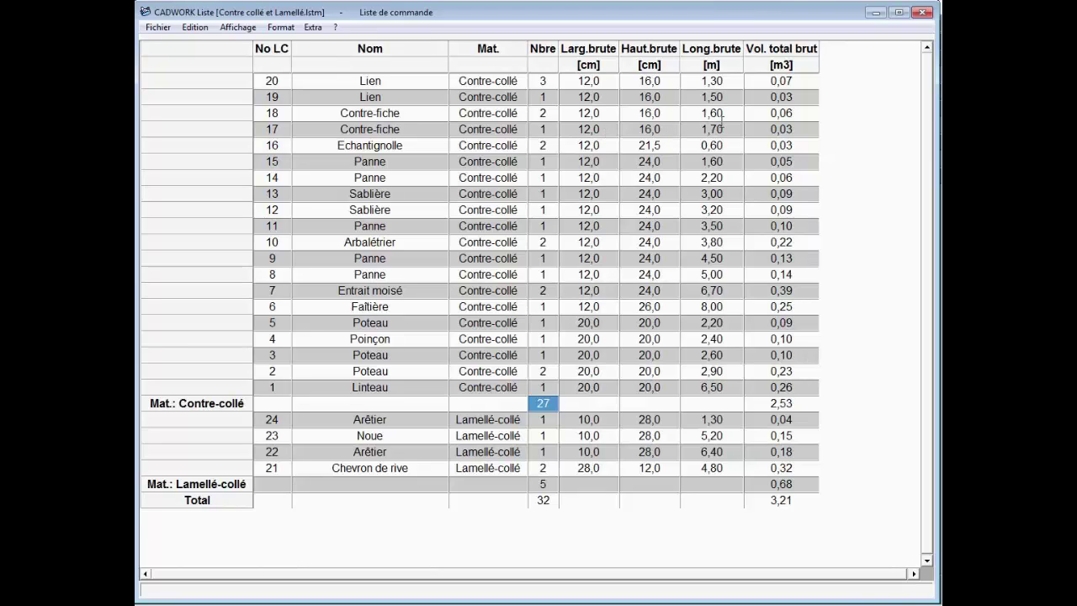
left_click(812, 403)
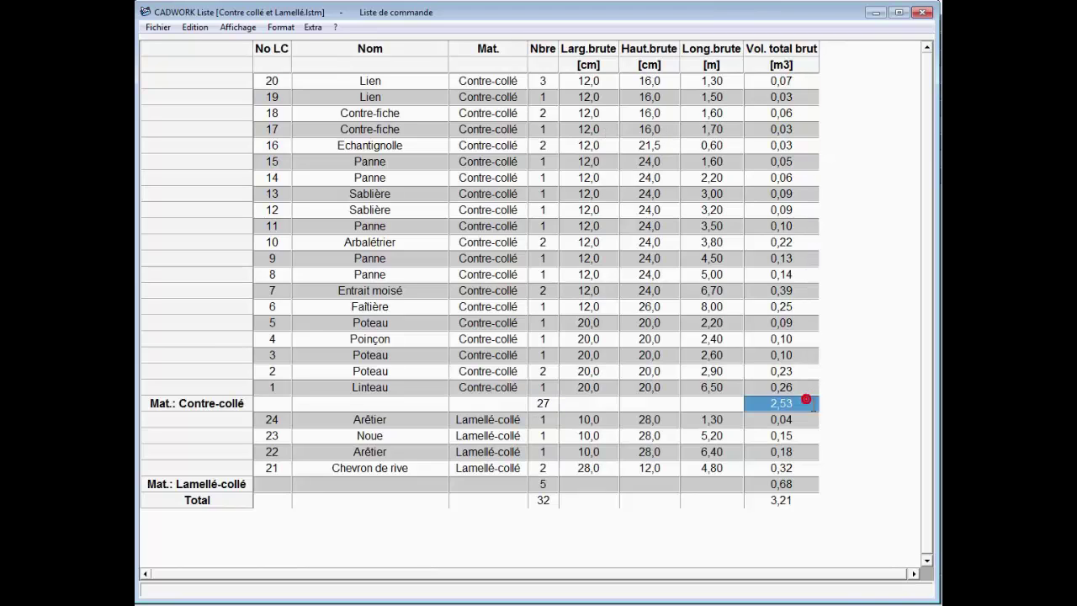
left_click(313, 468)
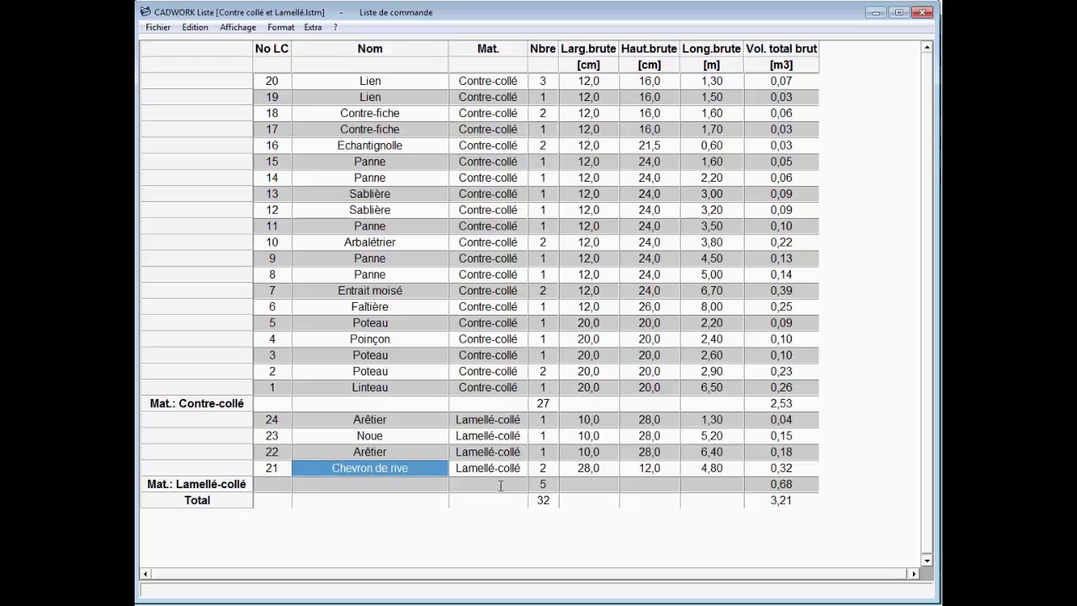
left_click(807, 472)
left_click(811, 486)
left_click(813, 500)
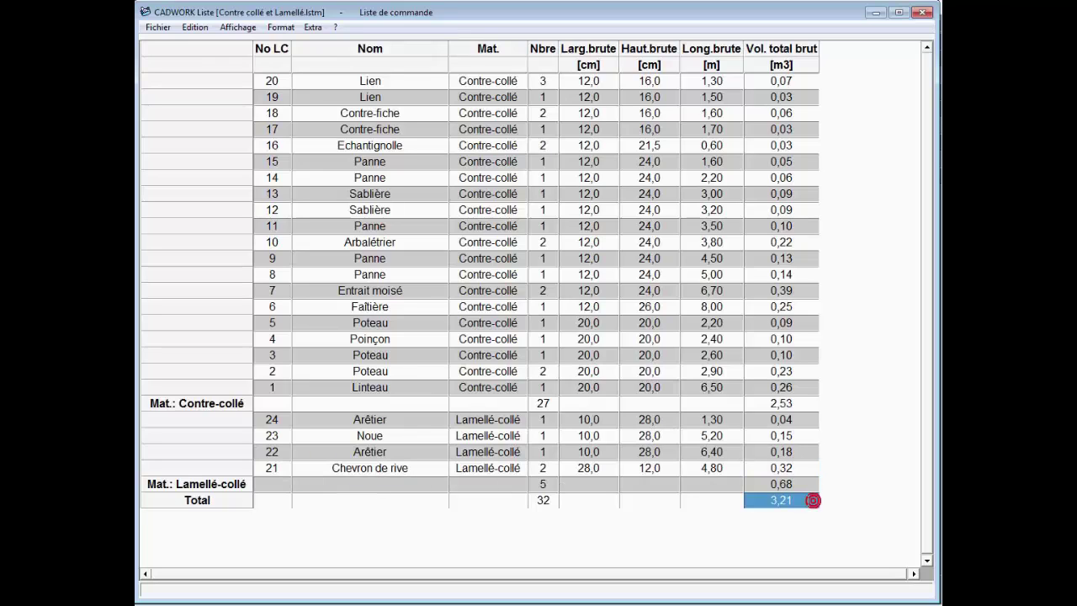
Print the order list with the PDF-cadwork printer and save it as Contre collé et Lamellé.pdf.
left_click(159, 27)
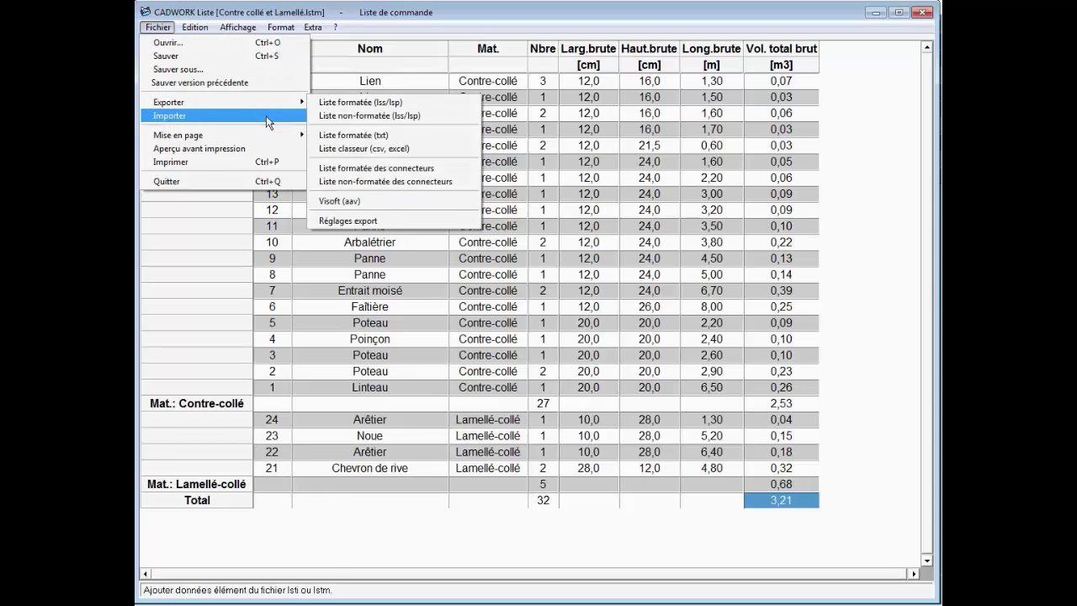
mouse_move(278, 101)
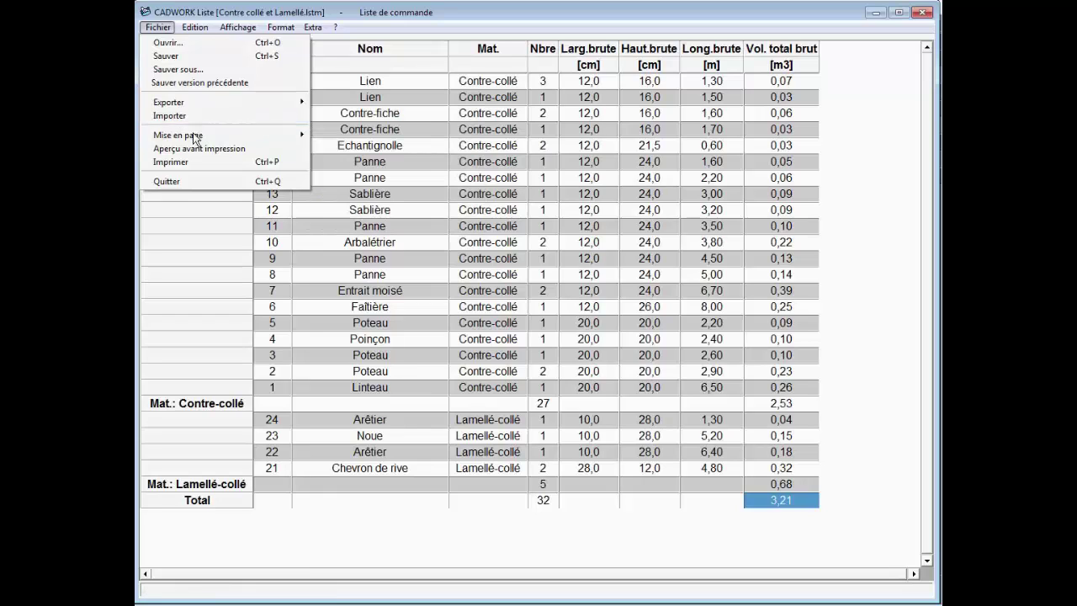
mouse_move(195, 139)
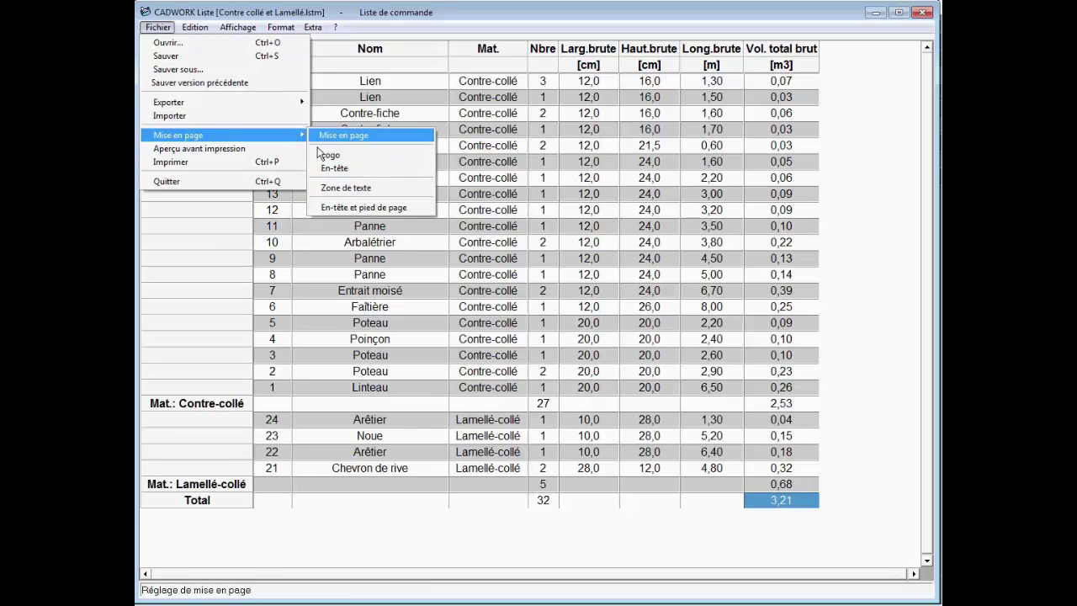
left_click(195, 163)
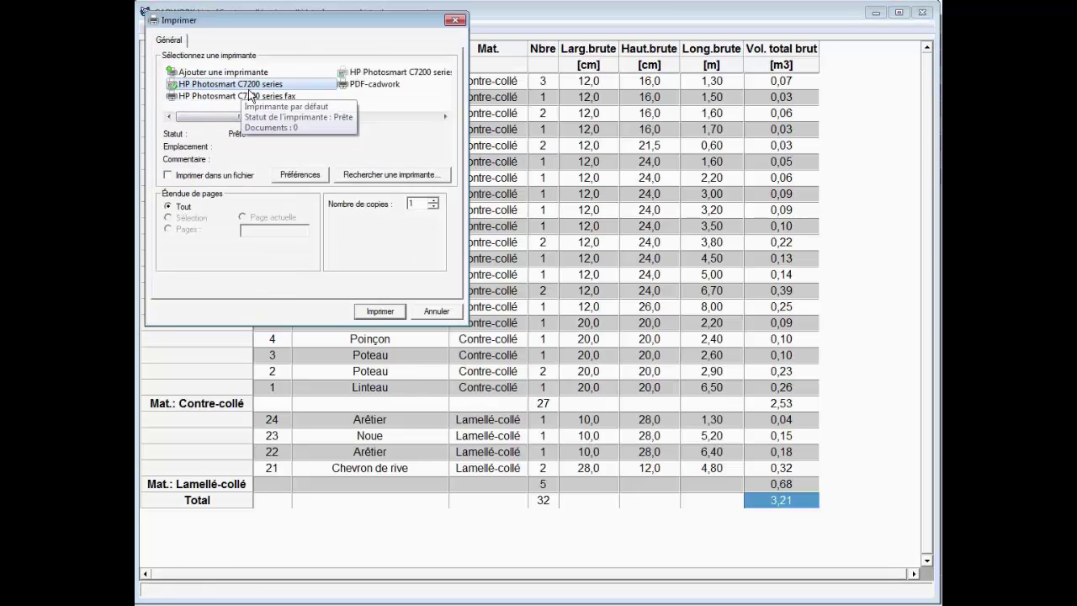
left_click(374, 84)
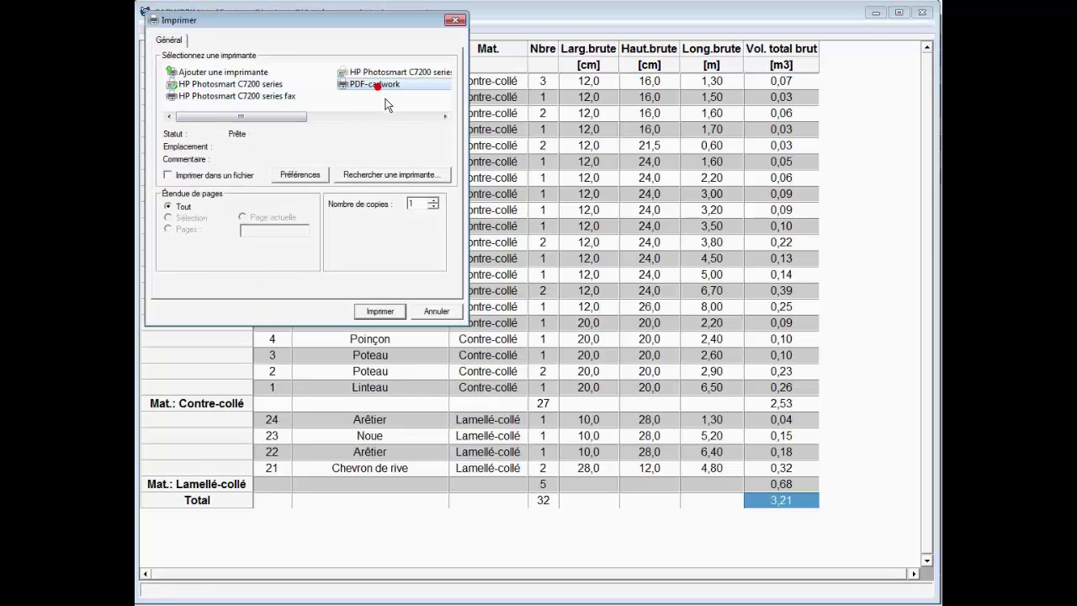
left_click(380, 311)
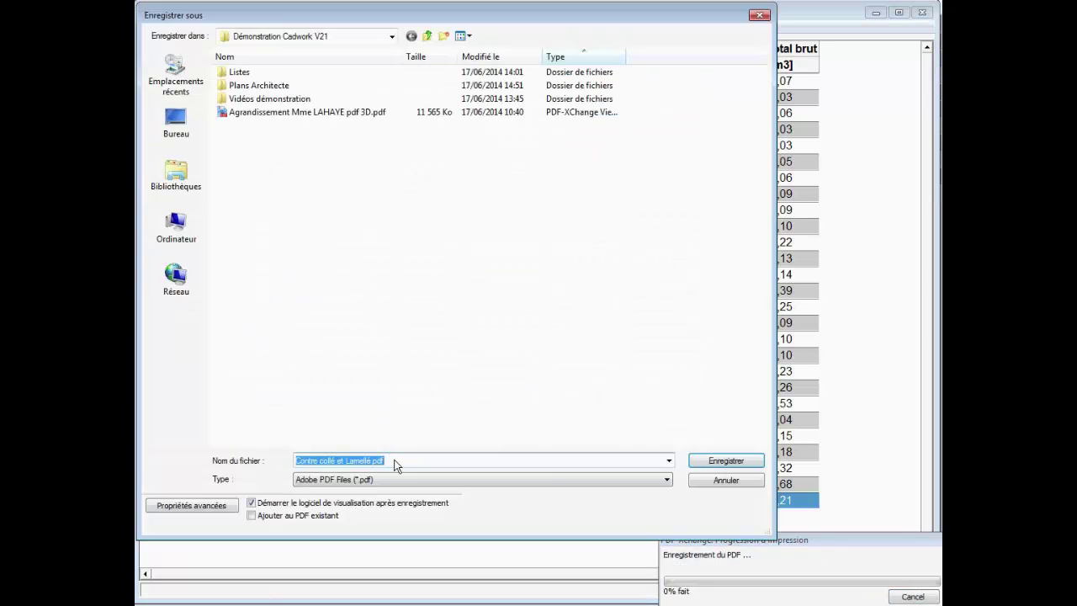
left_click(729, 466)
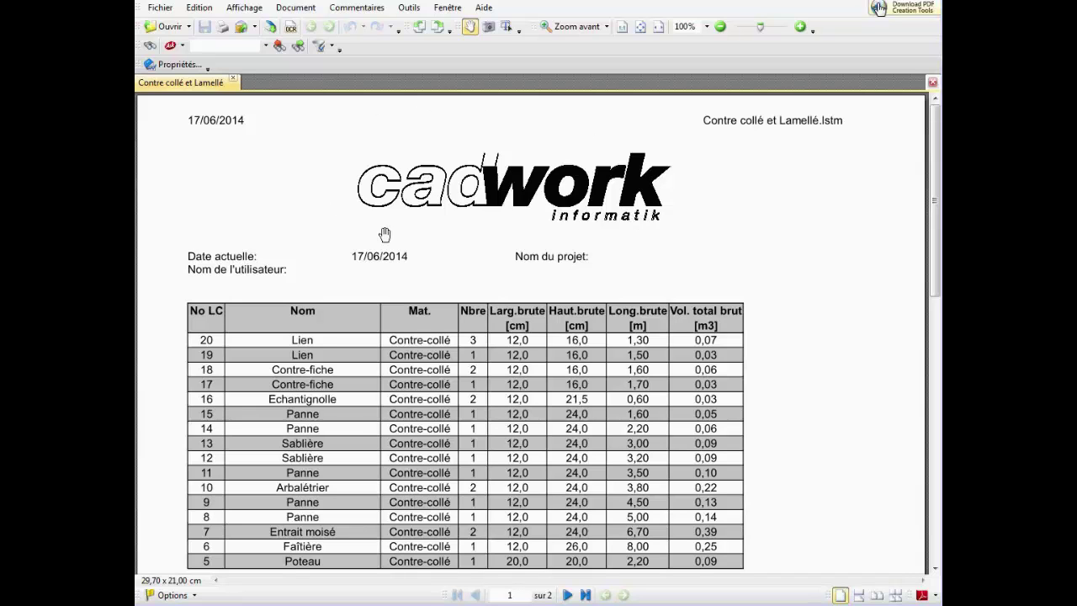
Review both pages of the PDF order list, including its header, timber rows and material totals.
scroll(657, 309, "down", 8)
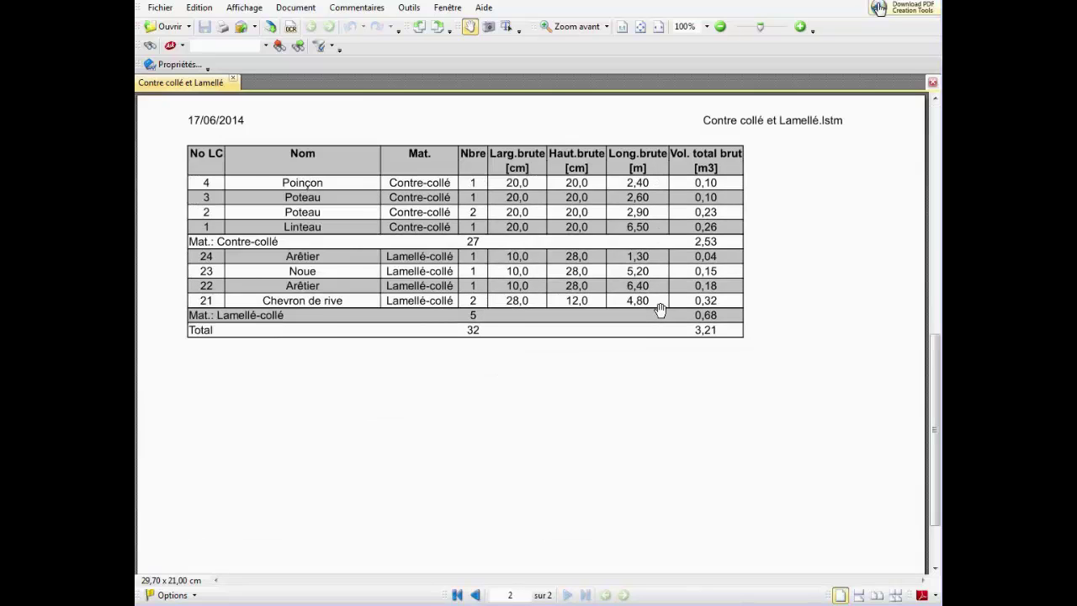
scroll(657, 309, "up", 7)
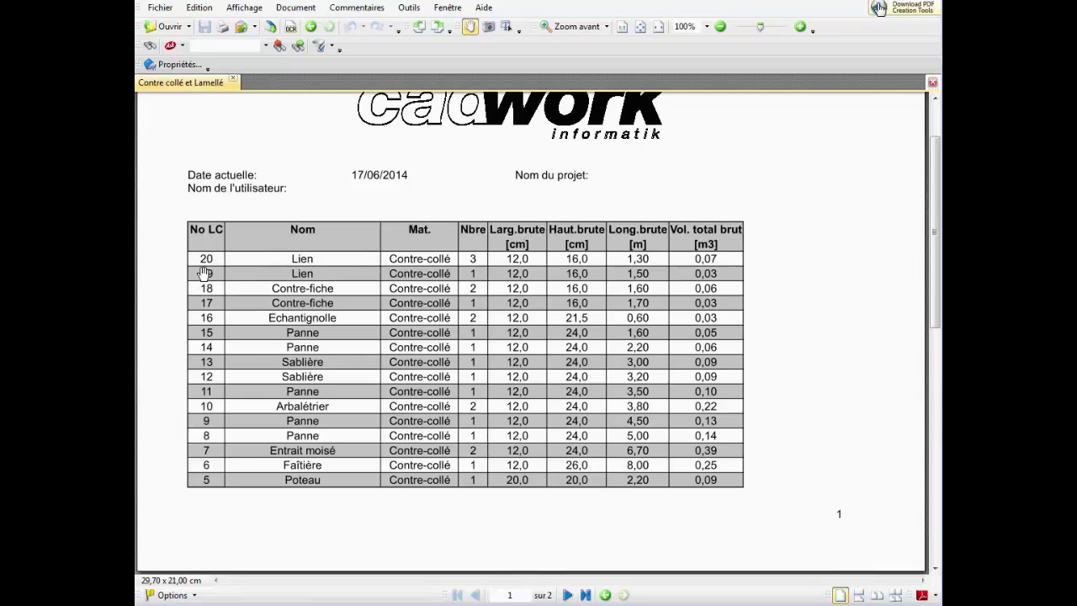
scroll(463, 421, "down", 10)
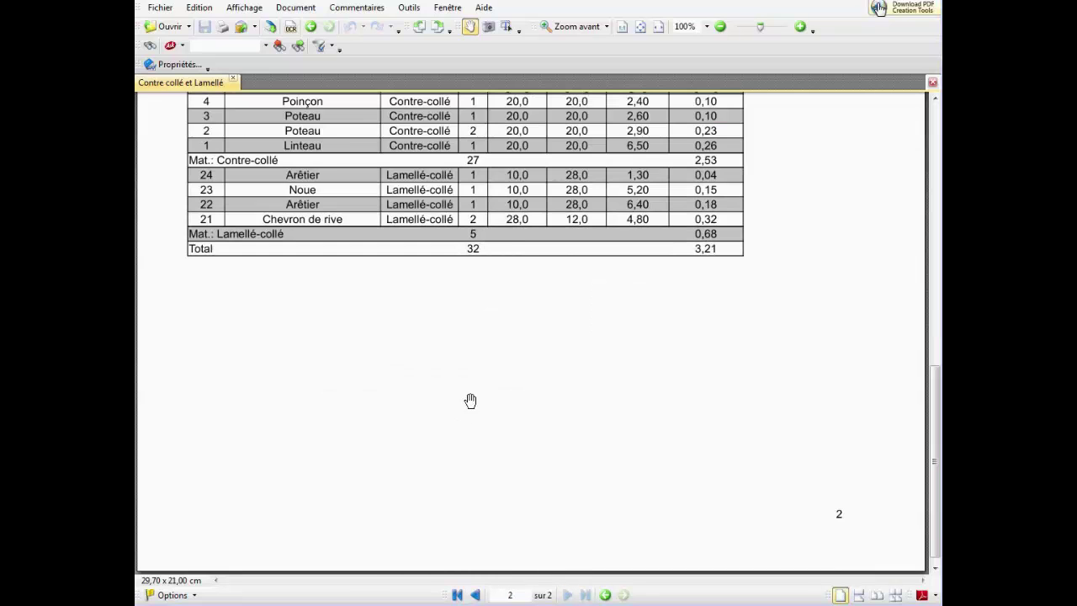
scroll(478, 381, "up", 2)
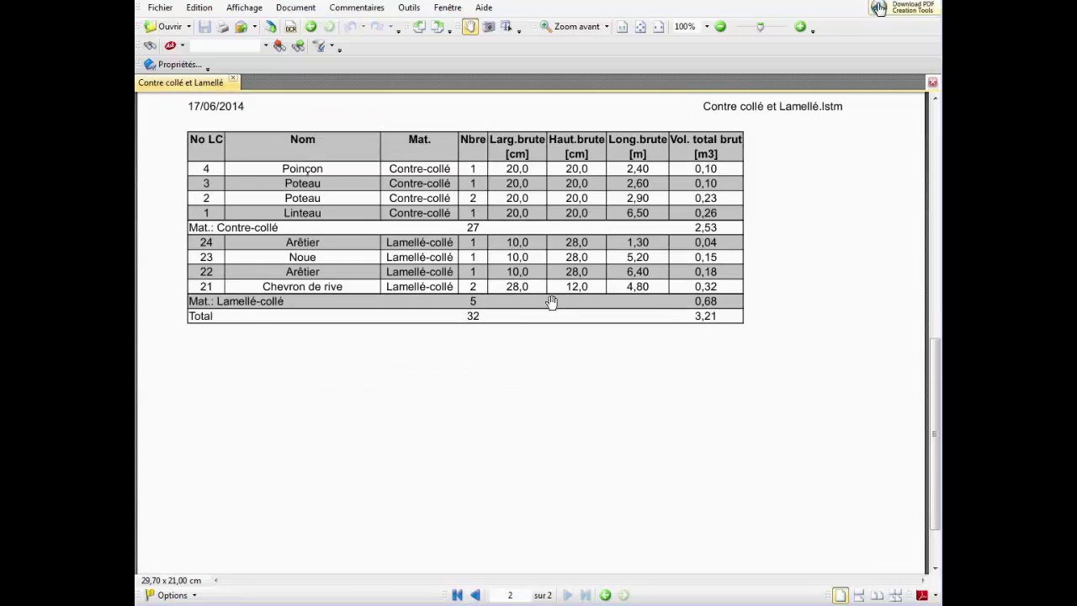
scroll(542, 388, "down", 2)
scroll(537, 385, "up", 12)
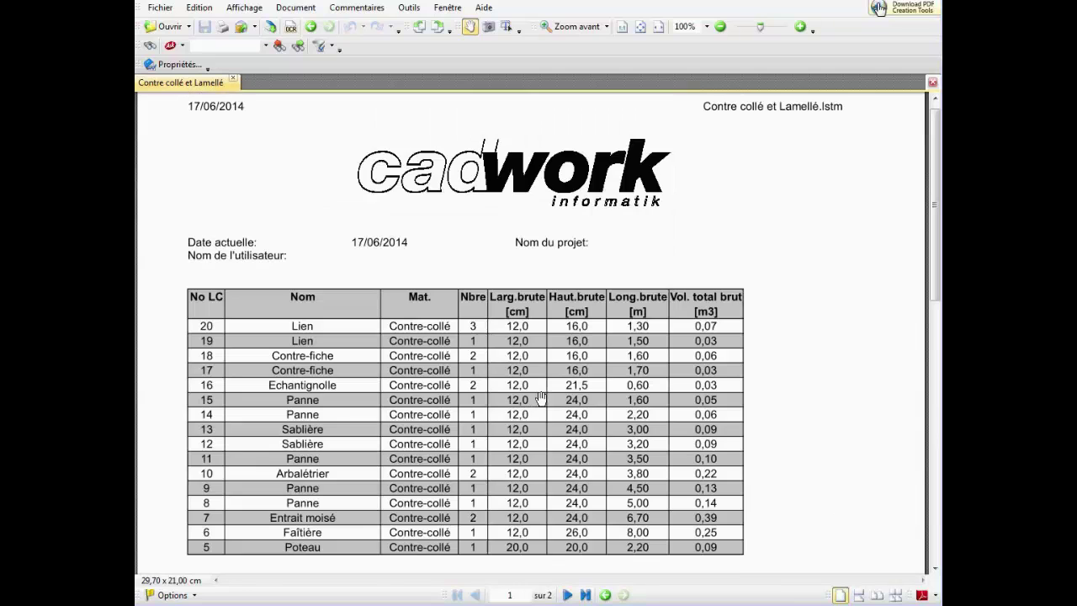
left_click(827, 283)
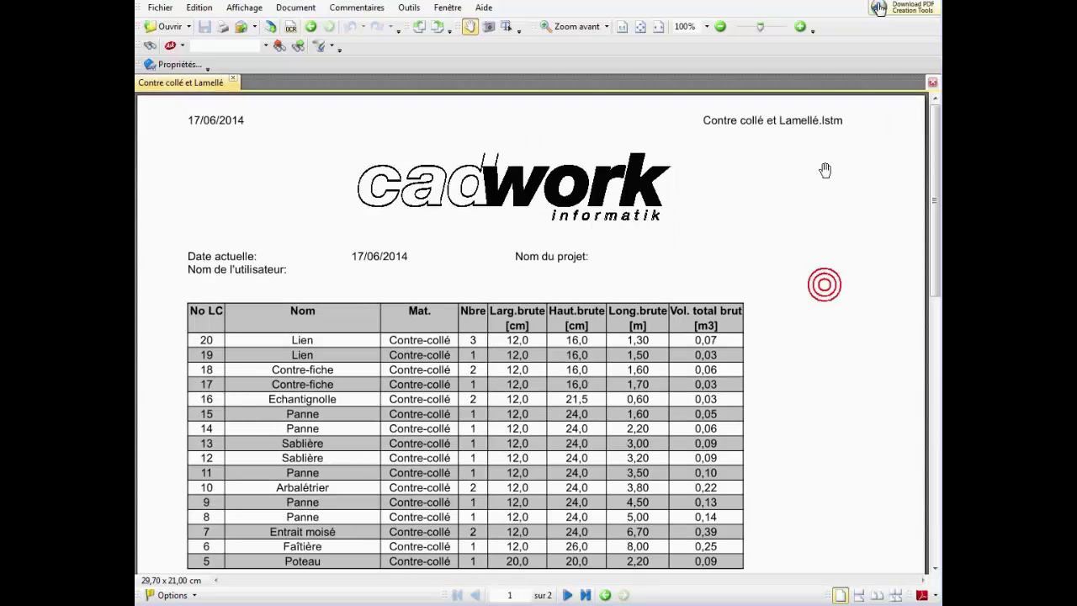
Close the PDF and the order list, saving the list's changes, to return to the 3D model.
left_click(928, 0)
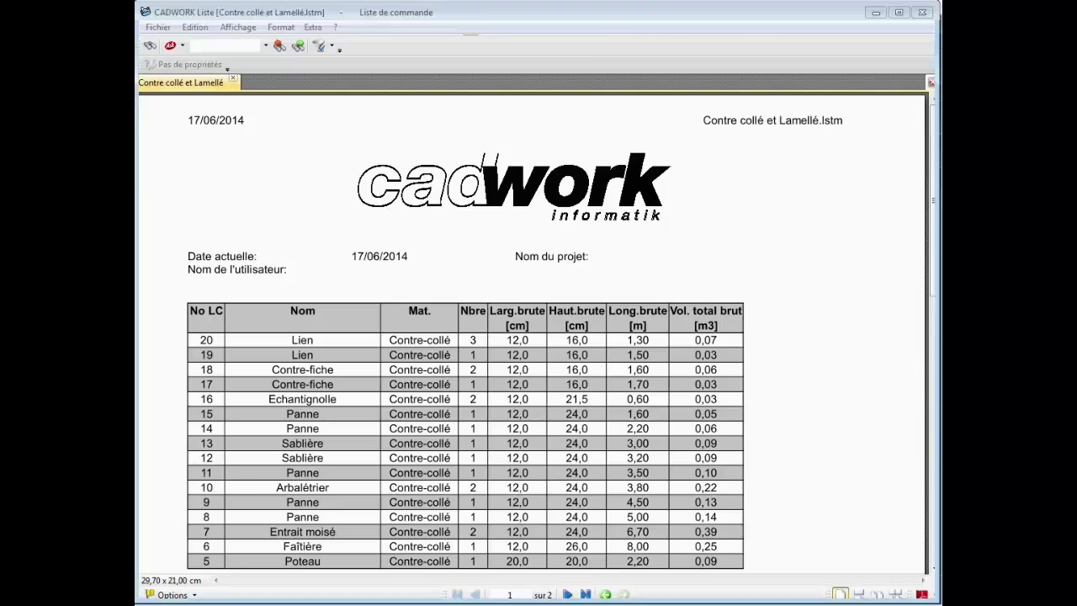
left_click(923, 12)
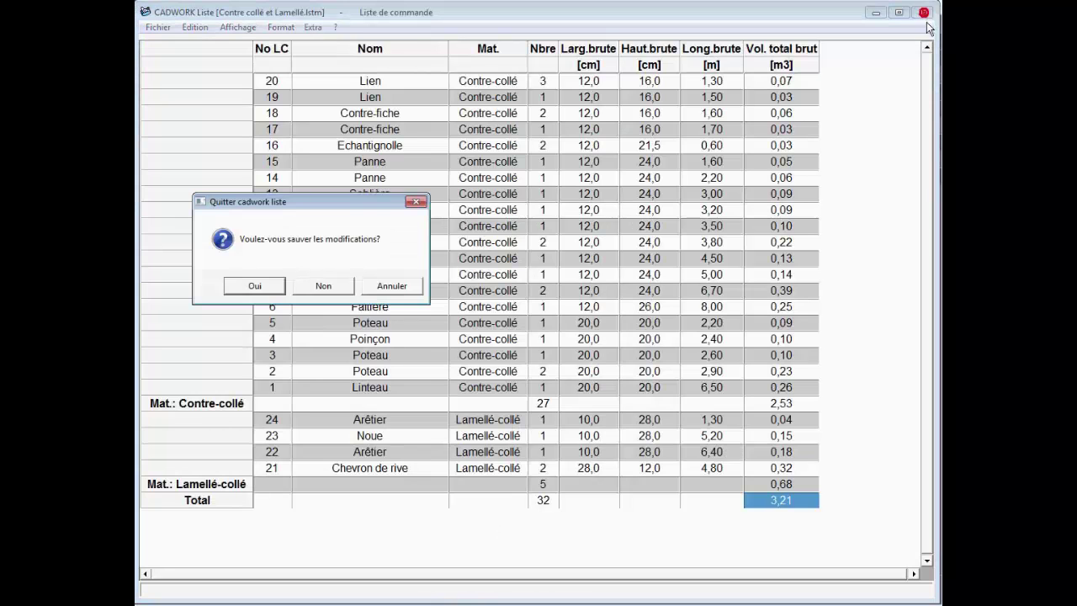
left_click(252, 285)
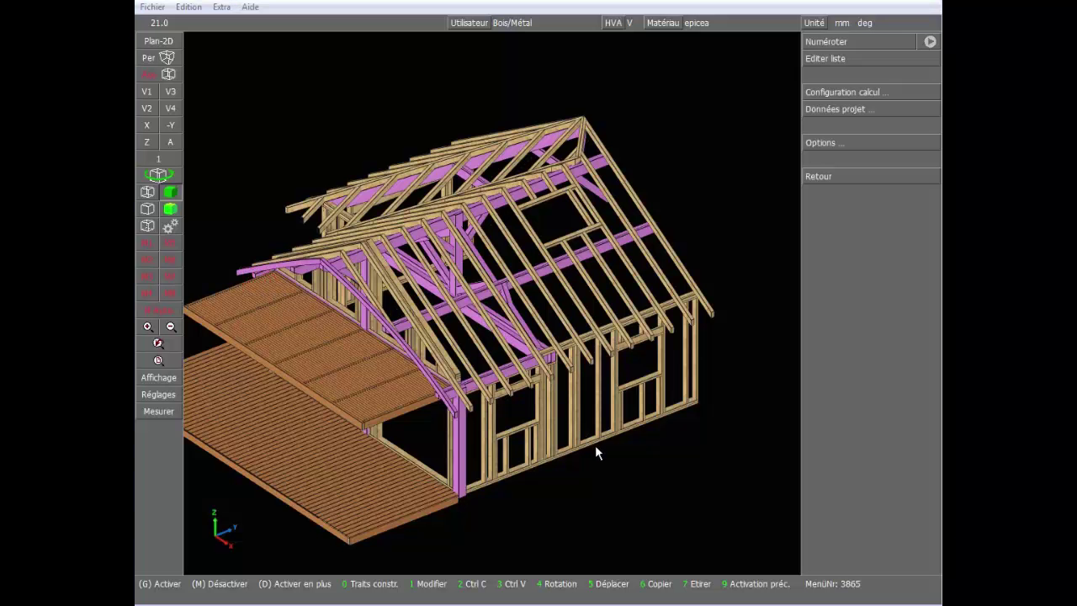
Hide the active glued-laminated timbers and set an axonometric view of the remaining structure with nothing left active.
left_click(601, 438)
left_click(579, 485)
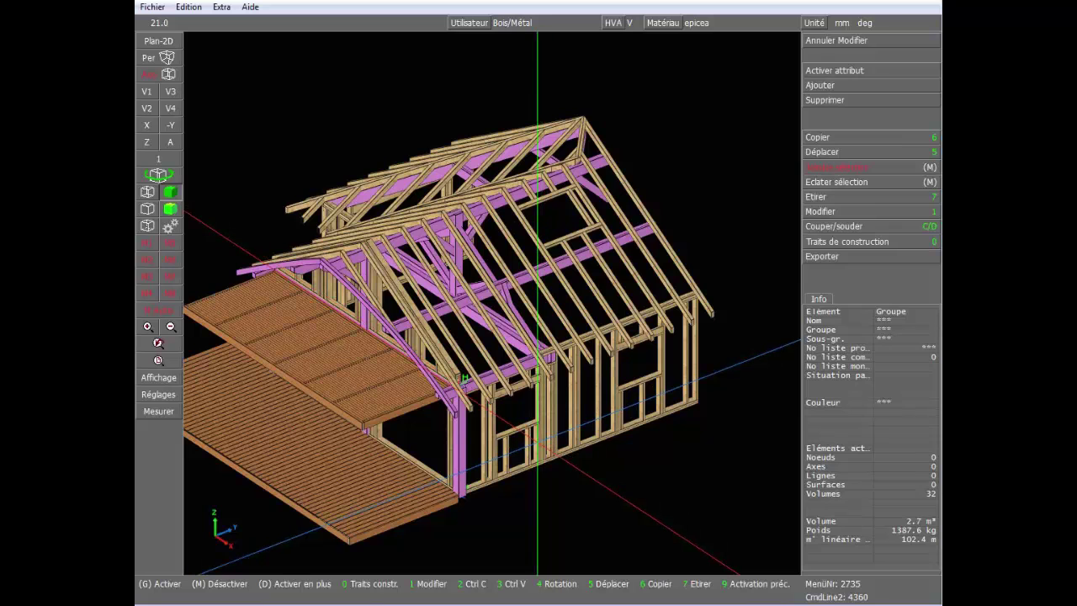
key("Escape")
scroll(492, 303, "down", 3)
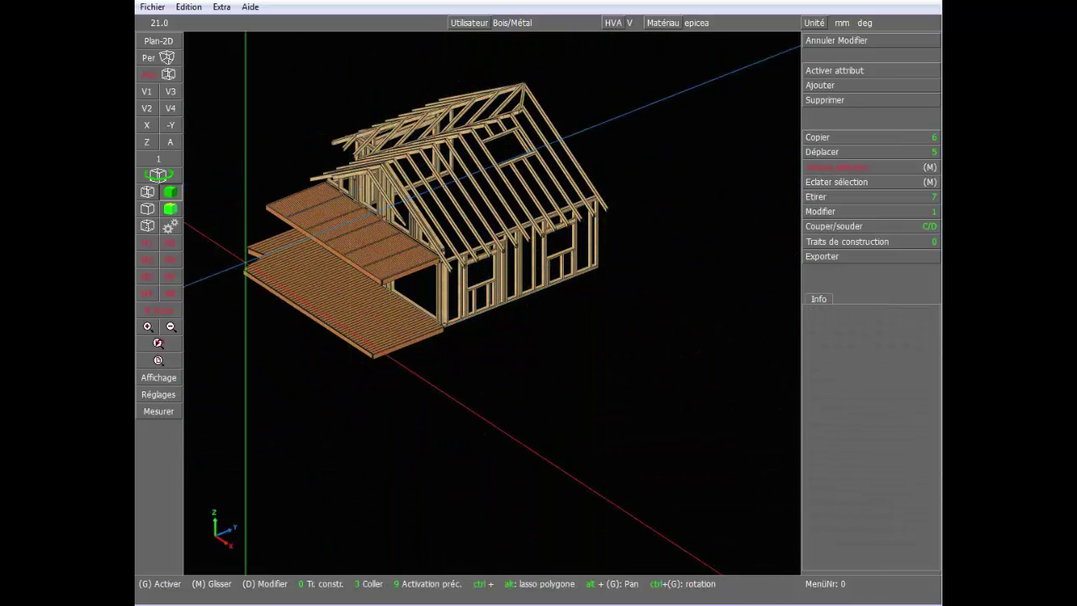
left_click_drag(216, 79, 634, 400)
left_click(170, 143)
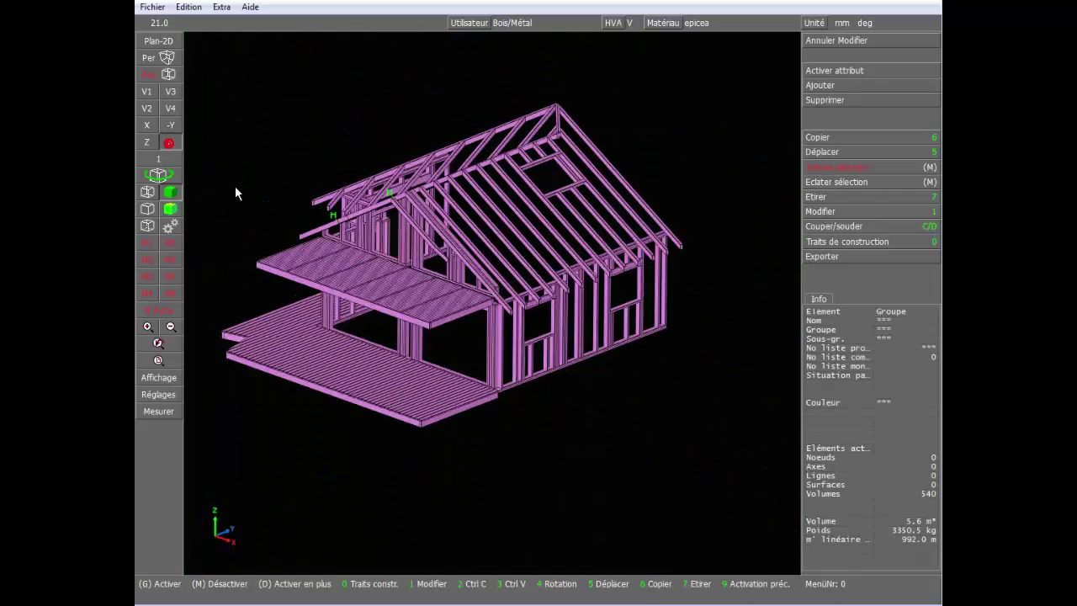
middle_click(288, 188)
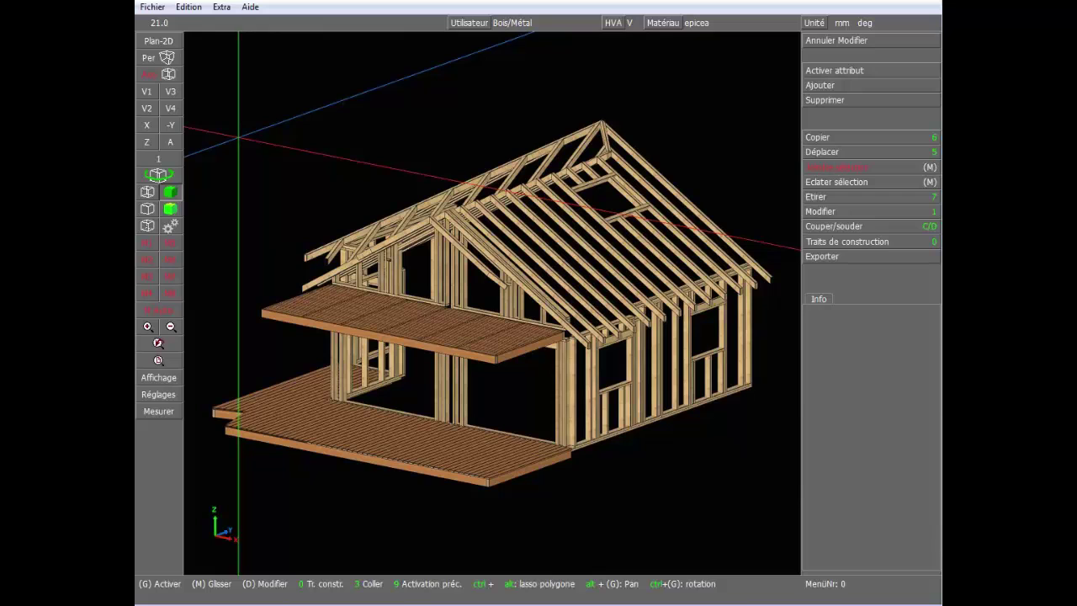
Generate an order list of all remaining timbers, including the duplicate-element check, and save it as Optimisation barres.
key("ctrl+a")
left_click(820, 254)
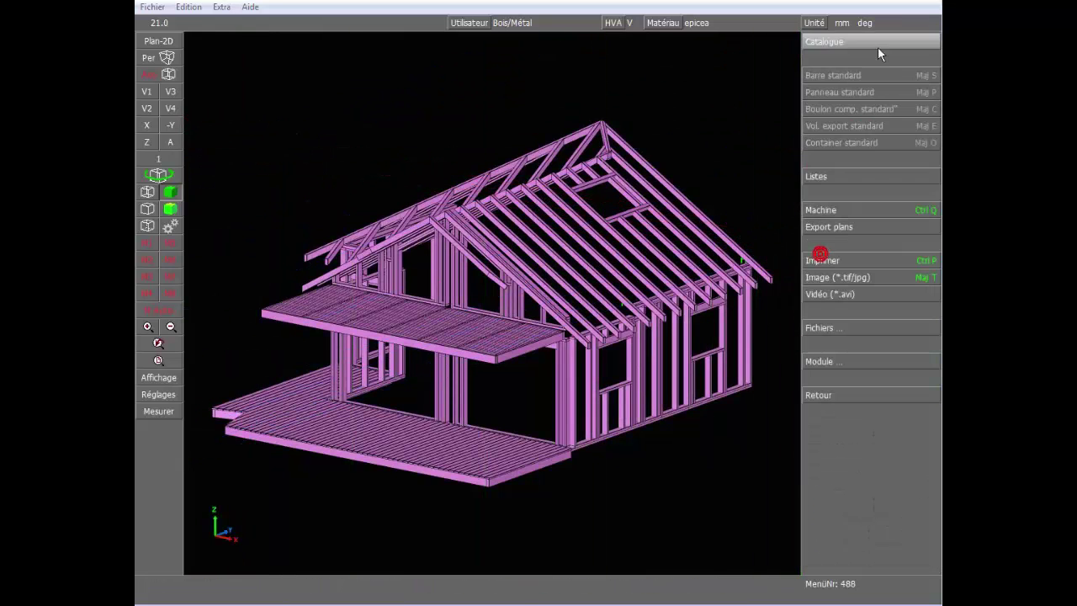
left_click(865, 175)
left_click(871, 57)
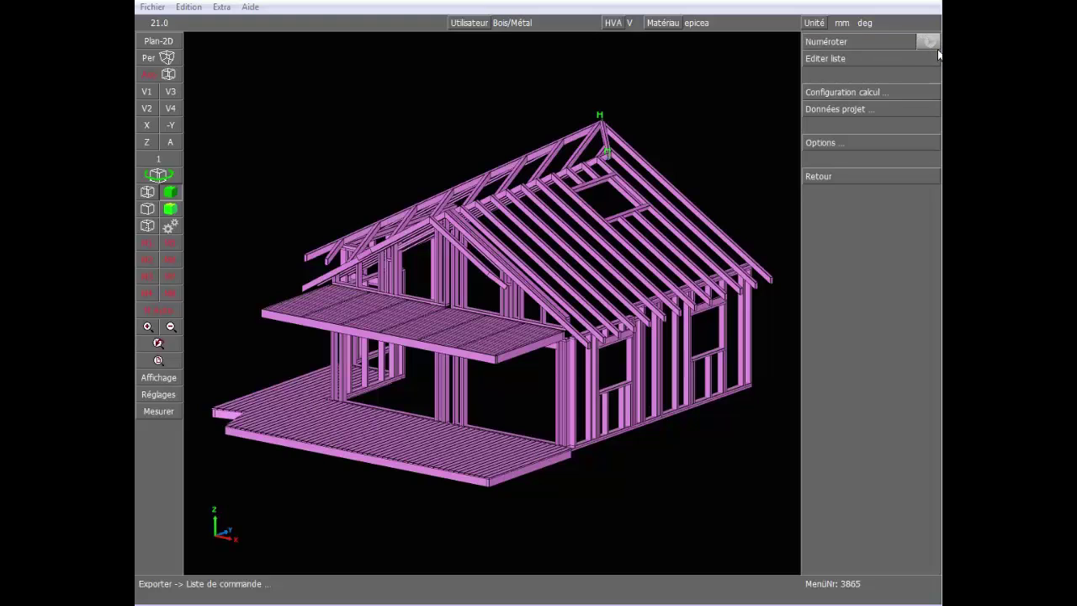
left_click(929, 41)
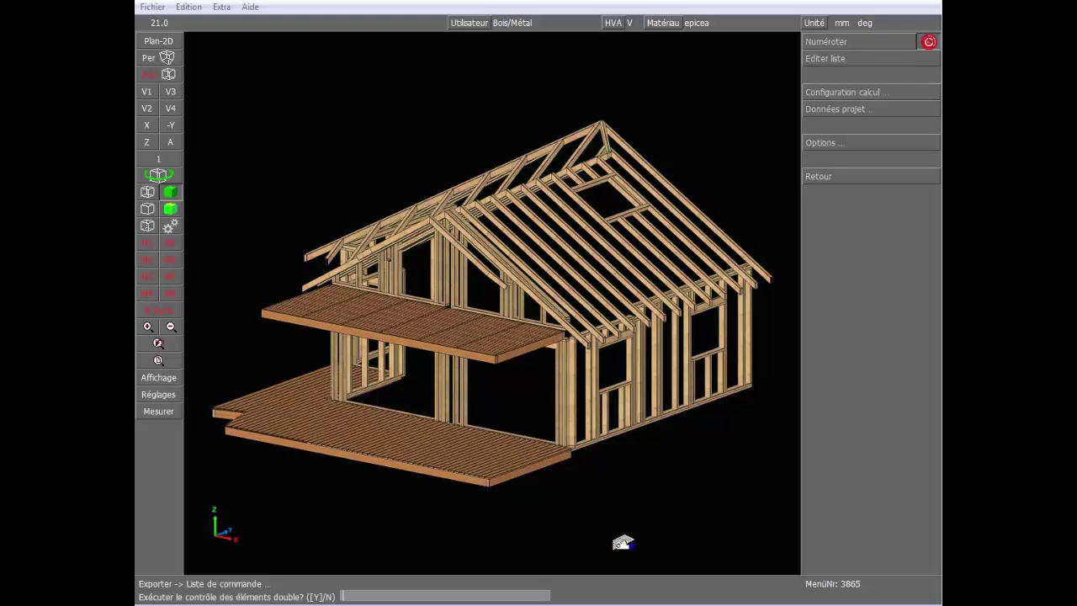
left_click(431, 354)
key("Return")
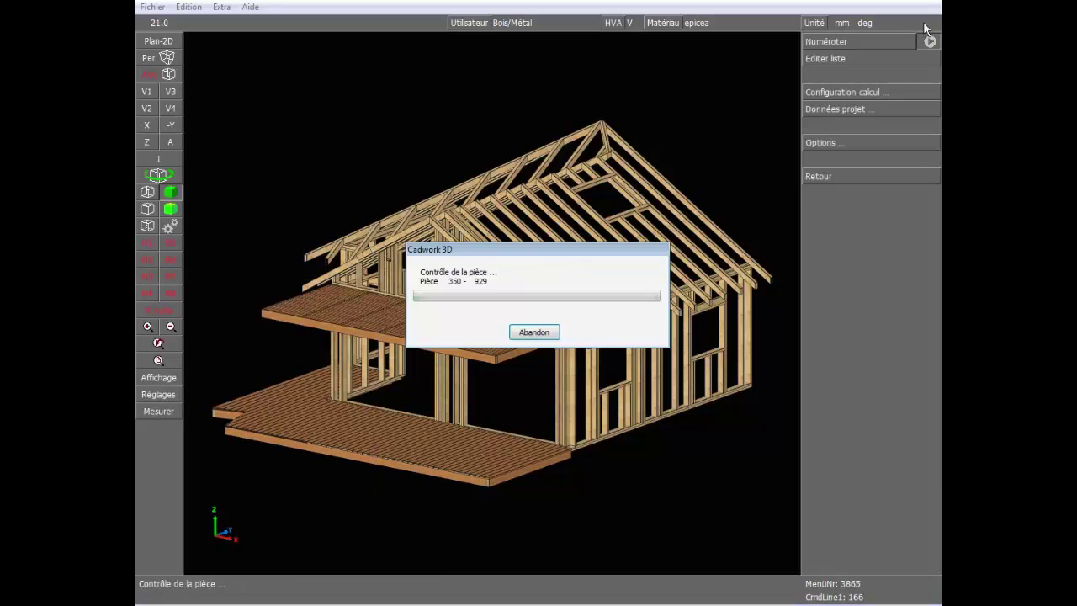
key("Return")
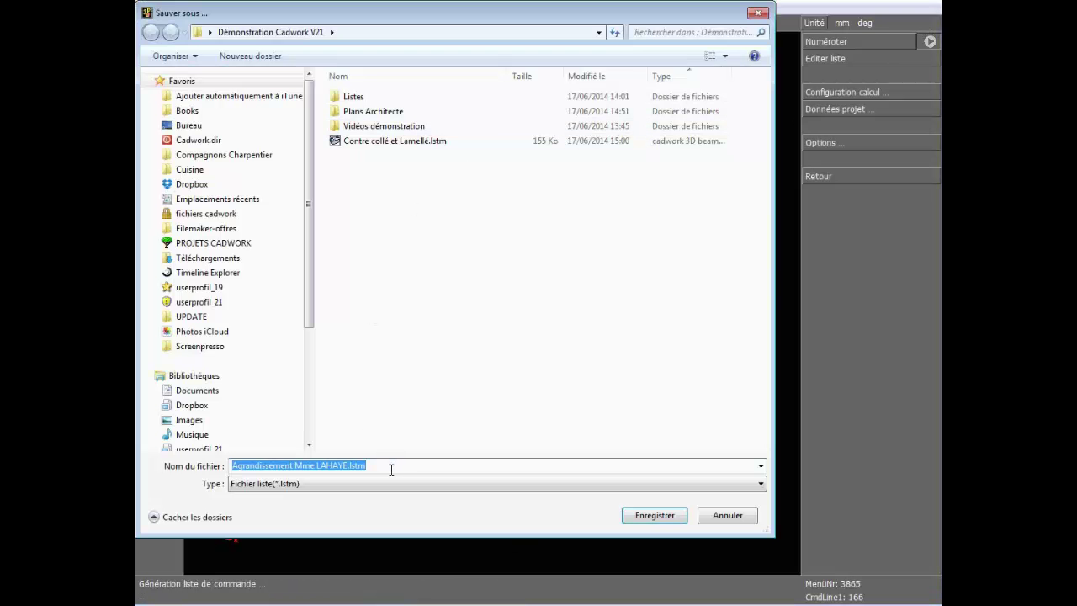
type("Optimisation barres")
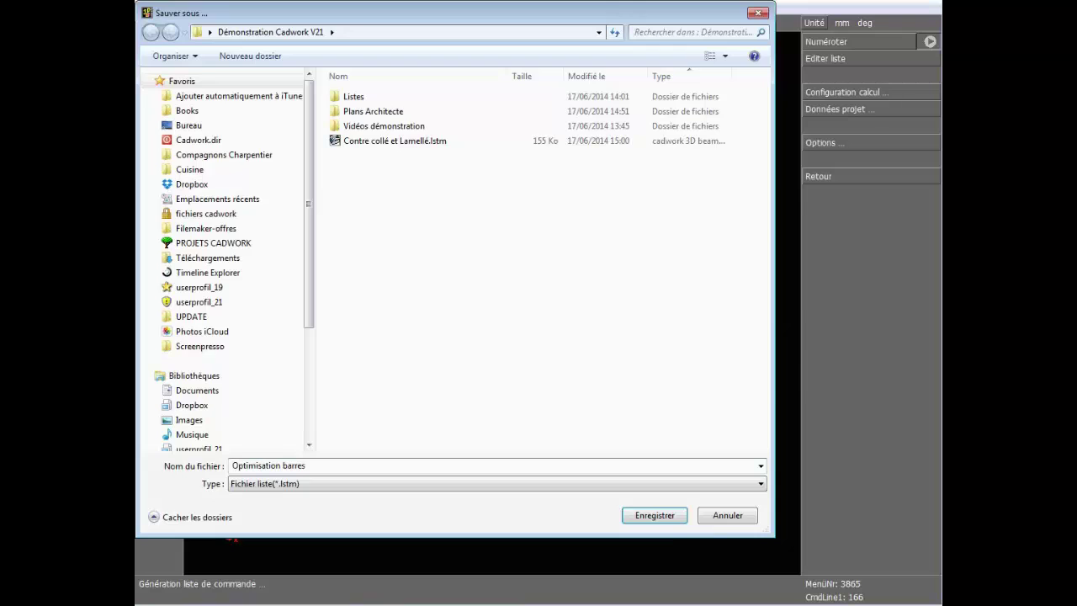
key("Return")
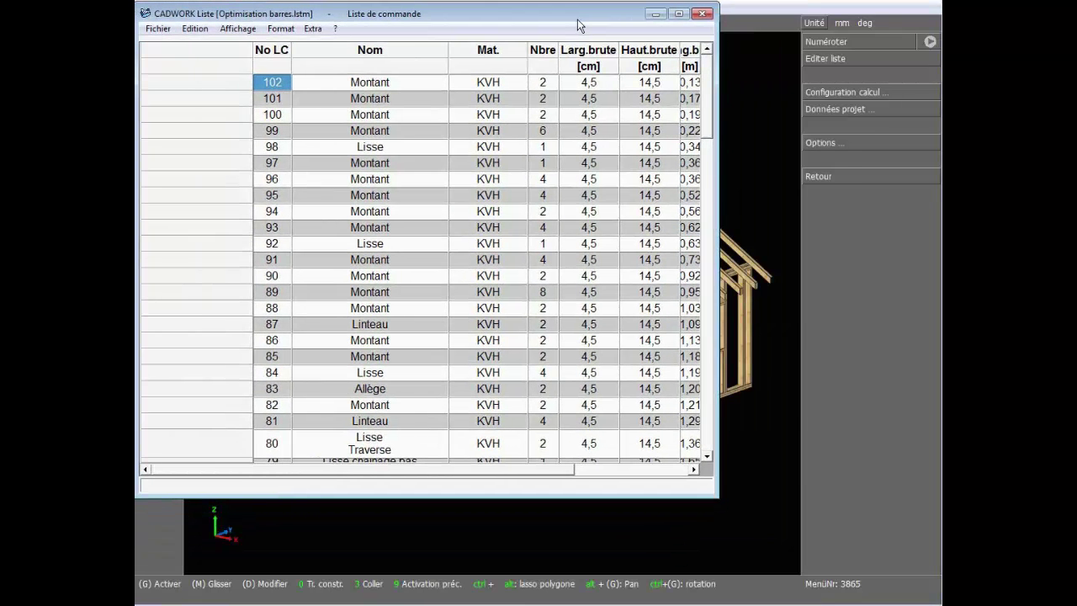
Examine the order list's KVH, Mélèze and Sapin rows, their gross dimensions, and the piece and volume totals.
scroll(568, 362, "down", 10)
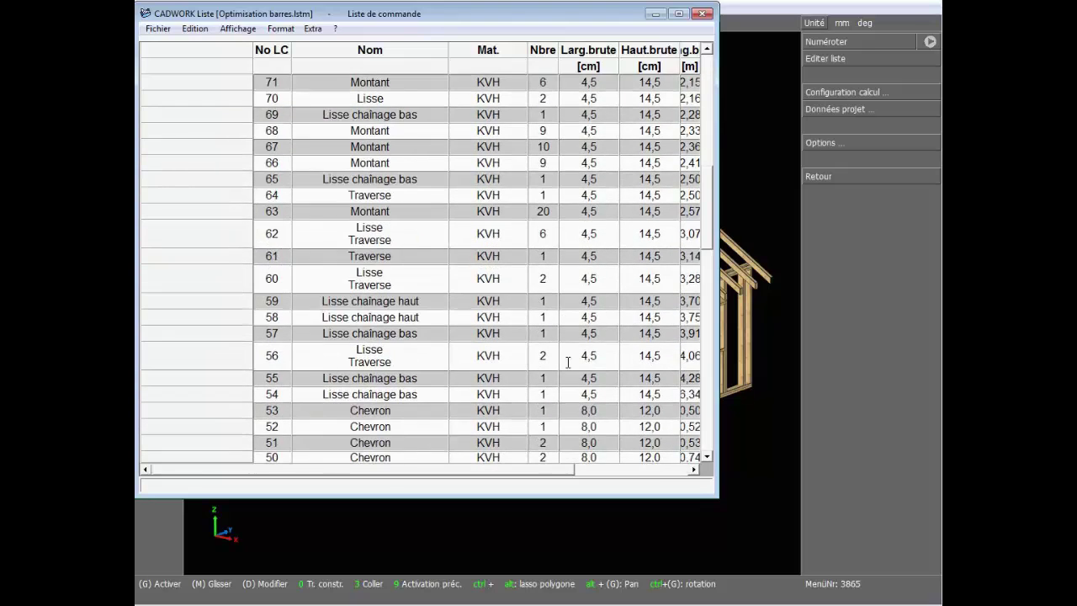
scroll(568, 361, "down", 12)
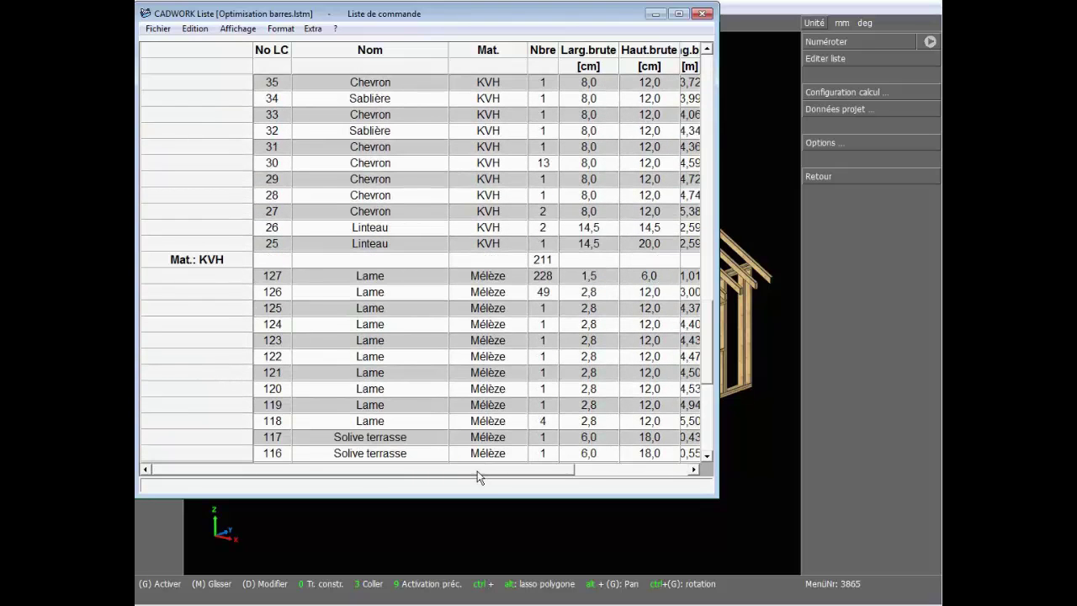
left_click_drag(477, 476, 660, 484)
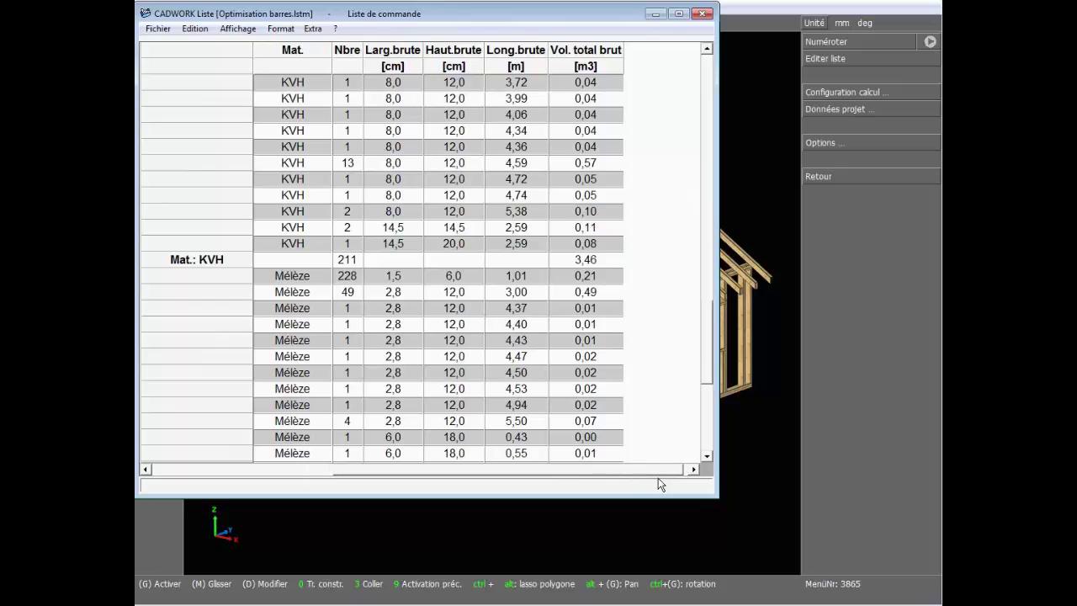
left_click_drag(704, 339, 716, 450)
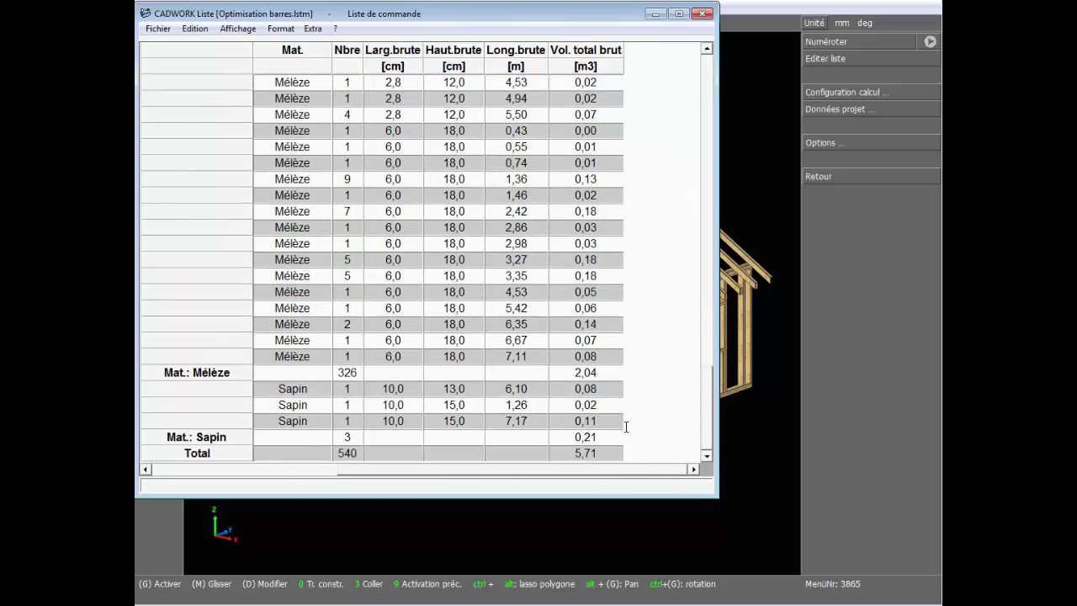
left_click(618, 437)
scroll(584, 292, "up", 13)
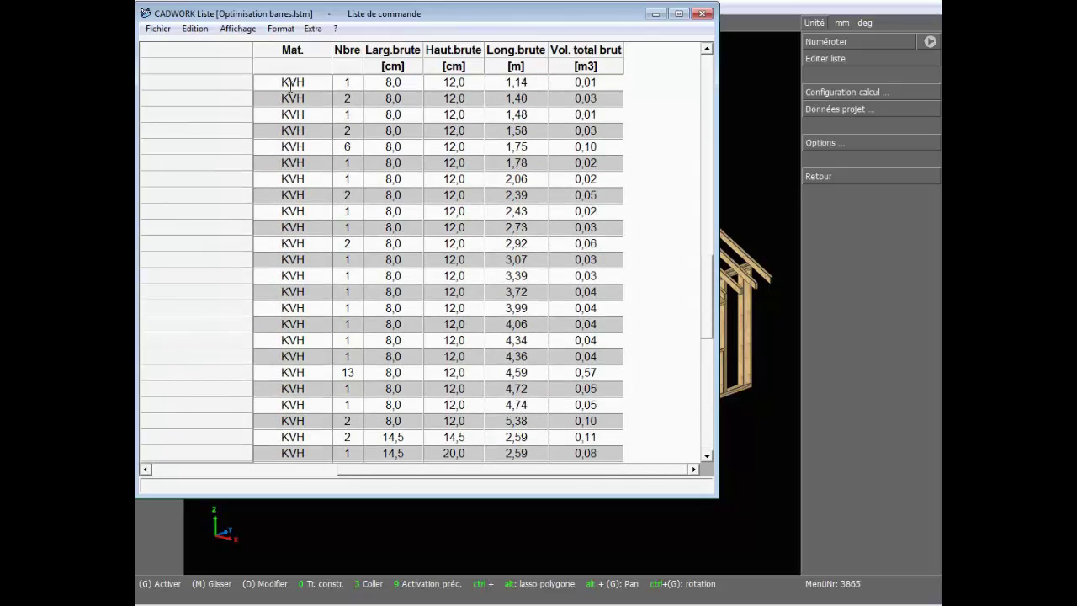
Split the order list into unique elements, using No LC as the determining number.
left_click(237, 28)
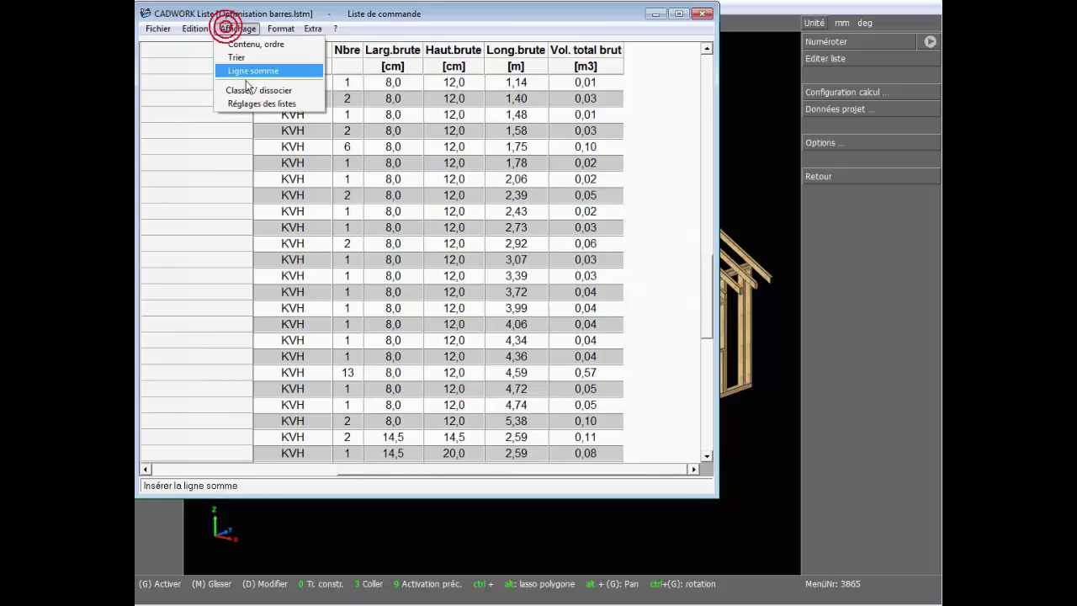
left_click(256, 90)
left_click(233, 171)
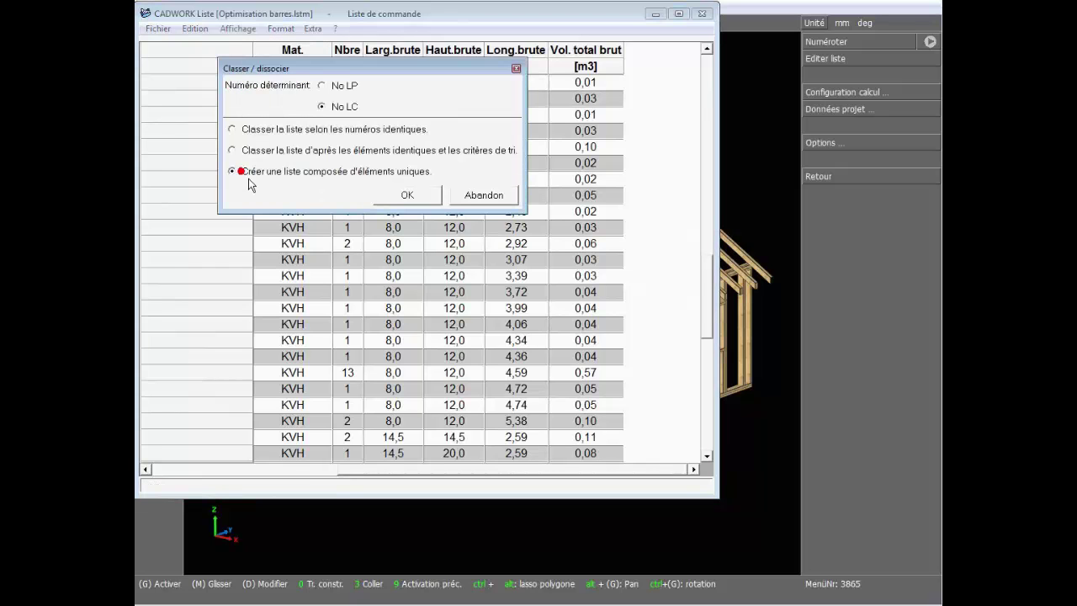
left_click(408, 196)
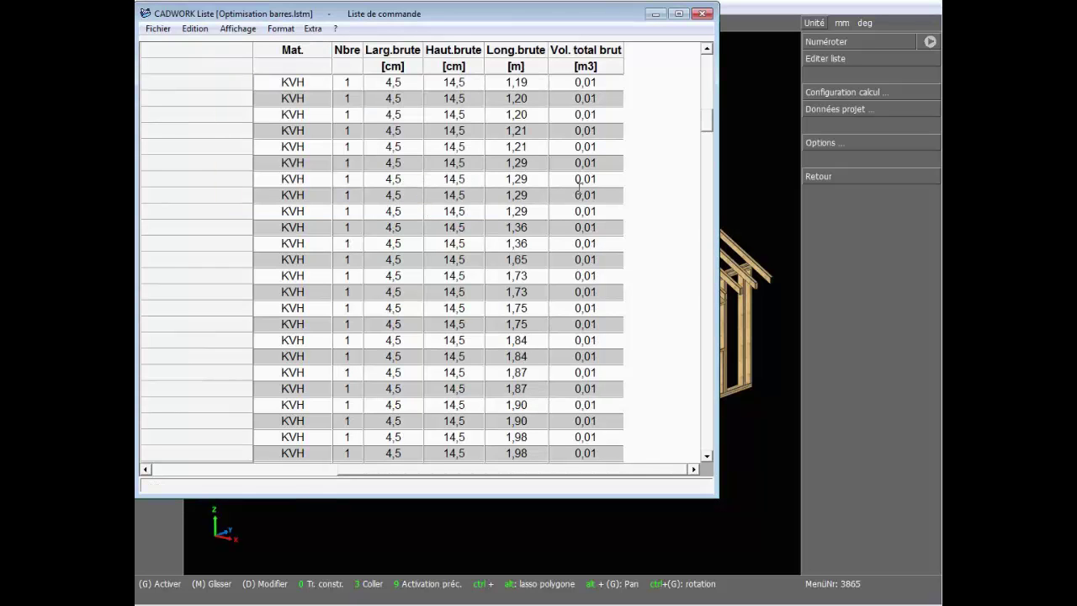
Start the bar optimisation for the list and set the cut width, start cut and end cut to 0 mm.
left_click(313, 28)
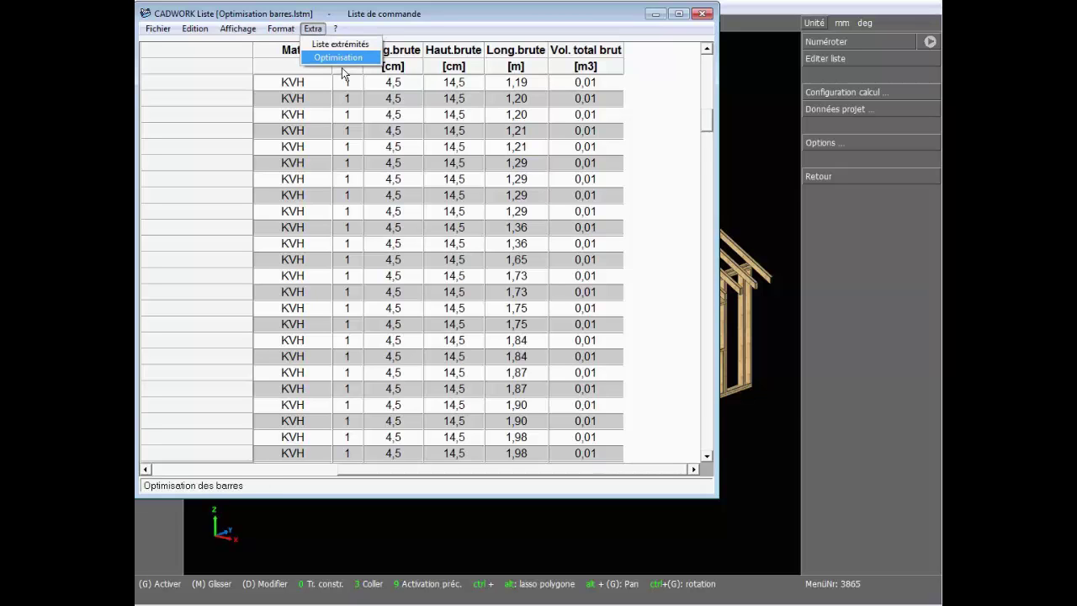
left_click(340, 57)
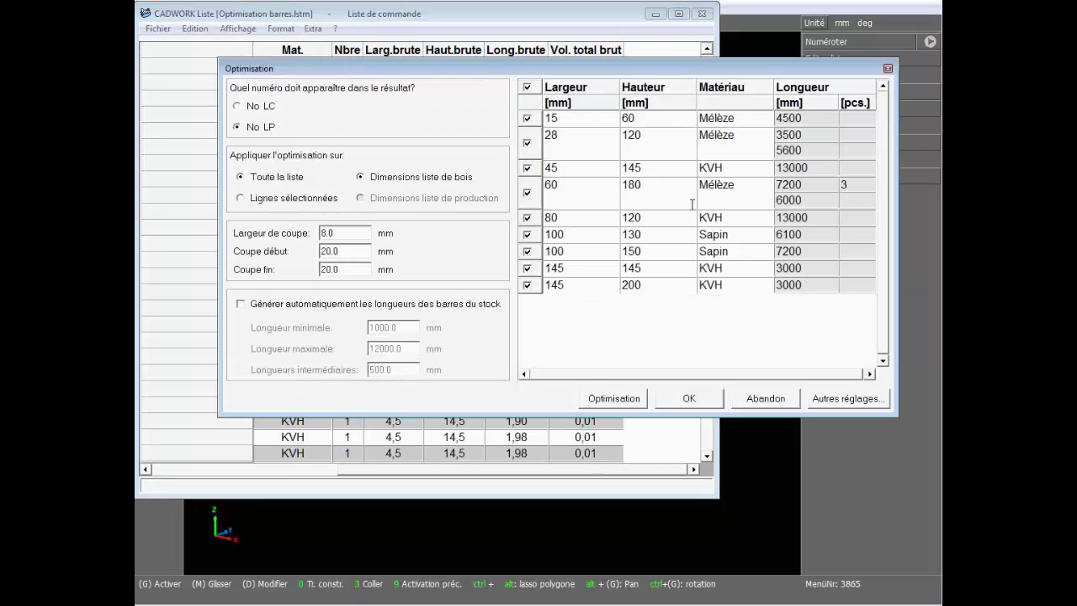
left_click_drag(678, 74, 598, 101)
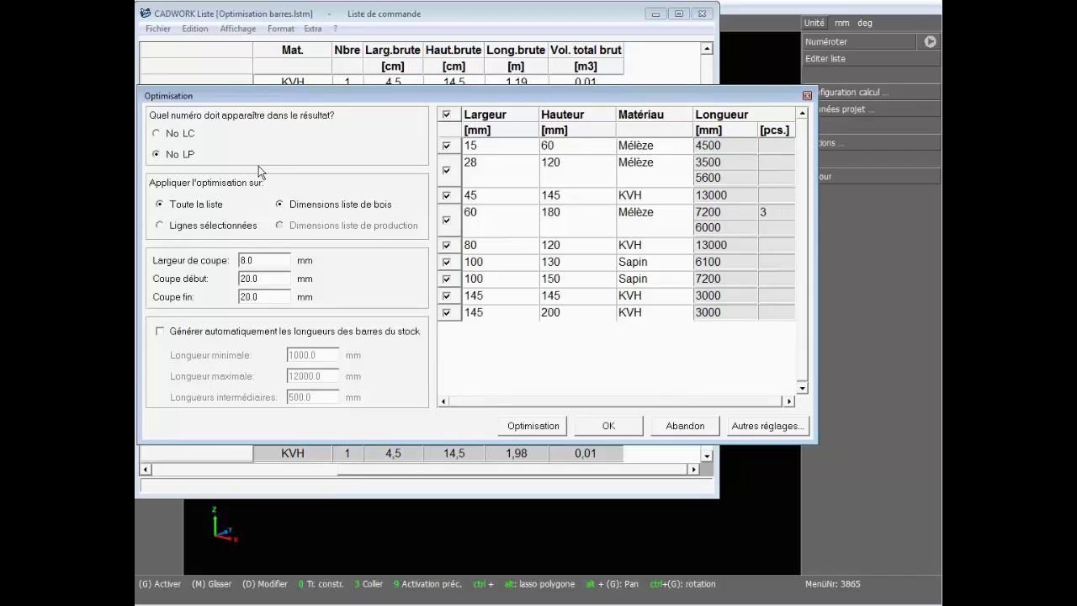
left_click_drag(261, 261, 244, 270)
type("0")
left_click_drag(274, 279, 243, 298)
type("0")
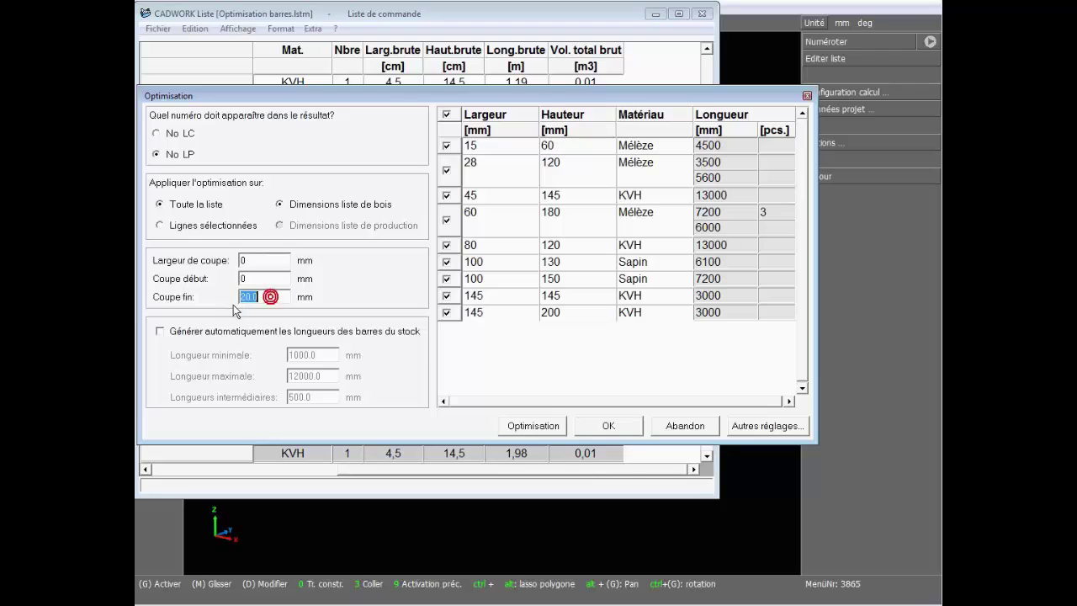
type("0")
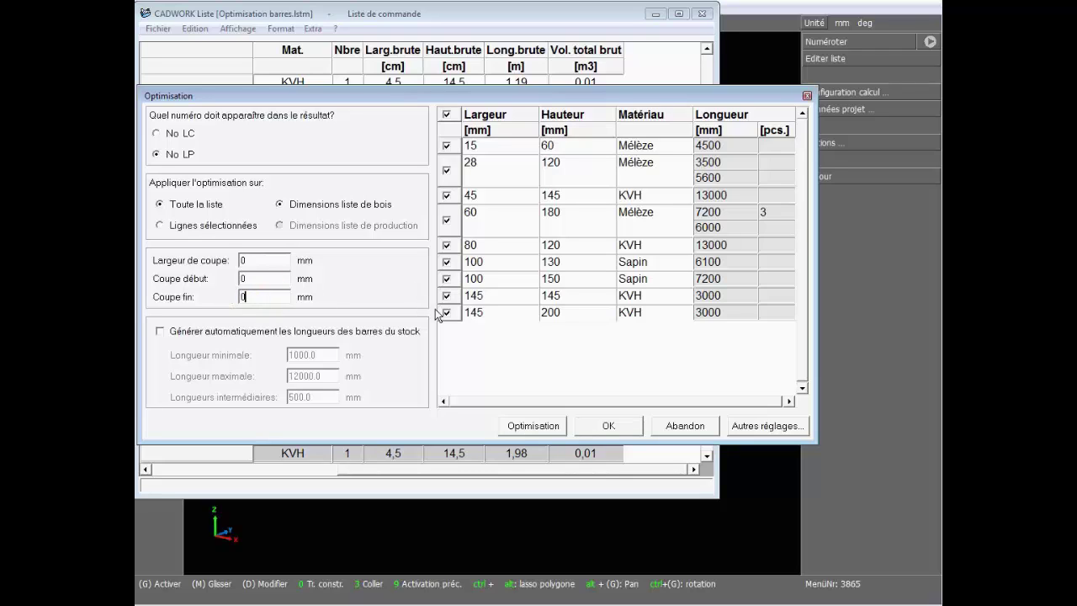
Configure the optimisation result to show the subgroup and remaining length, and enable the column of shortest and longest piece lengths.
left_click(756, 429)
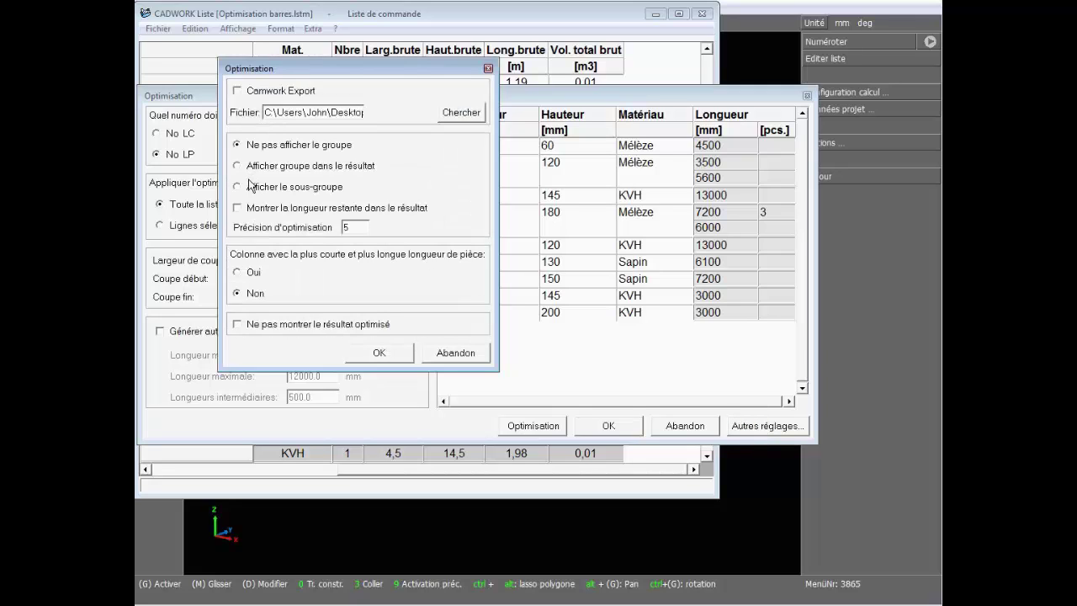
left_click(237, 186)
left_click(237, 207)
left_click(236, 271)
left_click(383, 354)
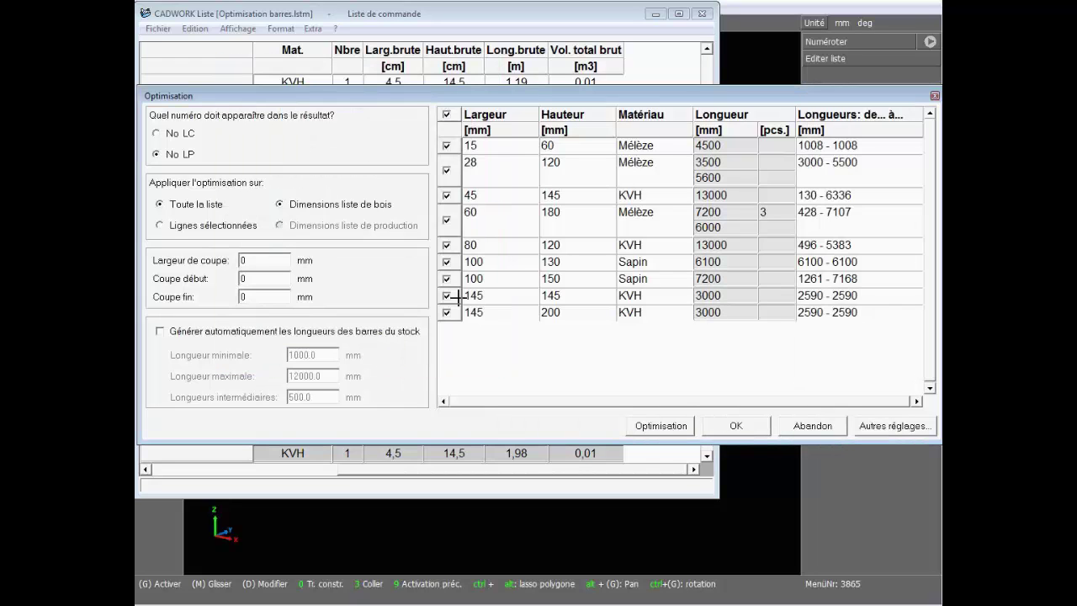
Add a 2500 mm stock length limited to 1 piece for the 60 × 180 mm Mélèze section.
left_click(729, 146)
left_click(729, 163)
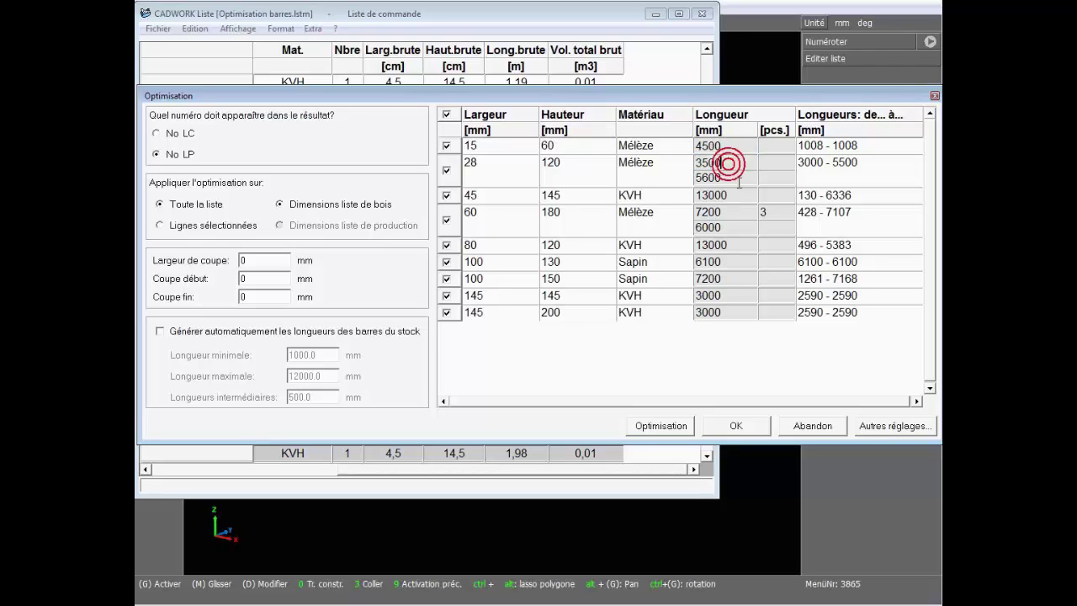
left_click(728, 178)
left_click(738, 195)
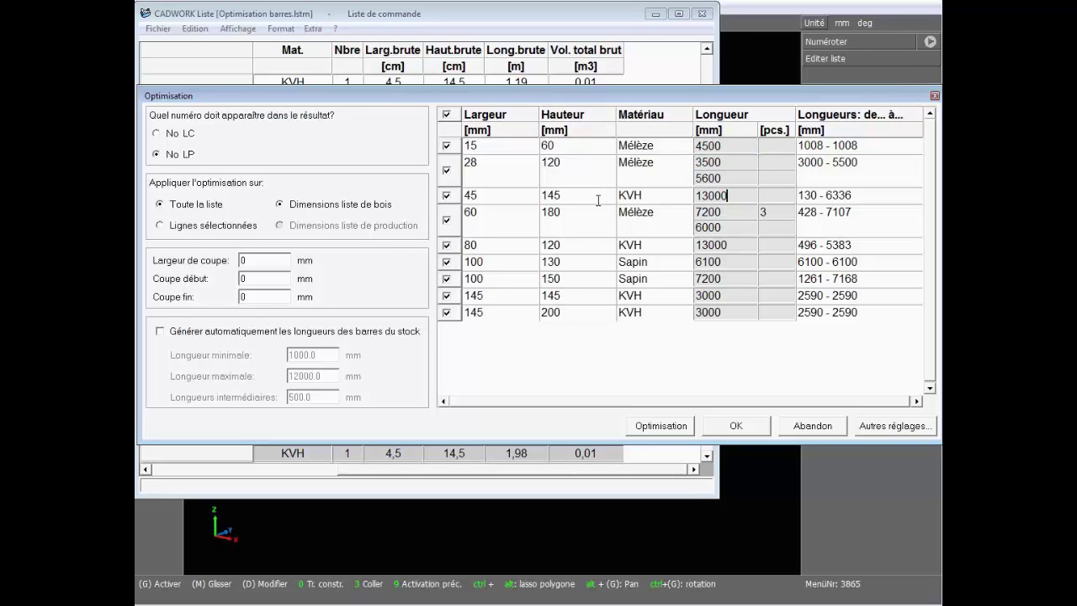
left_click(730, 214)
left_click(670, 225)
left_click(734, 222)
left_click(731, 244)
key("Up")
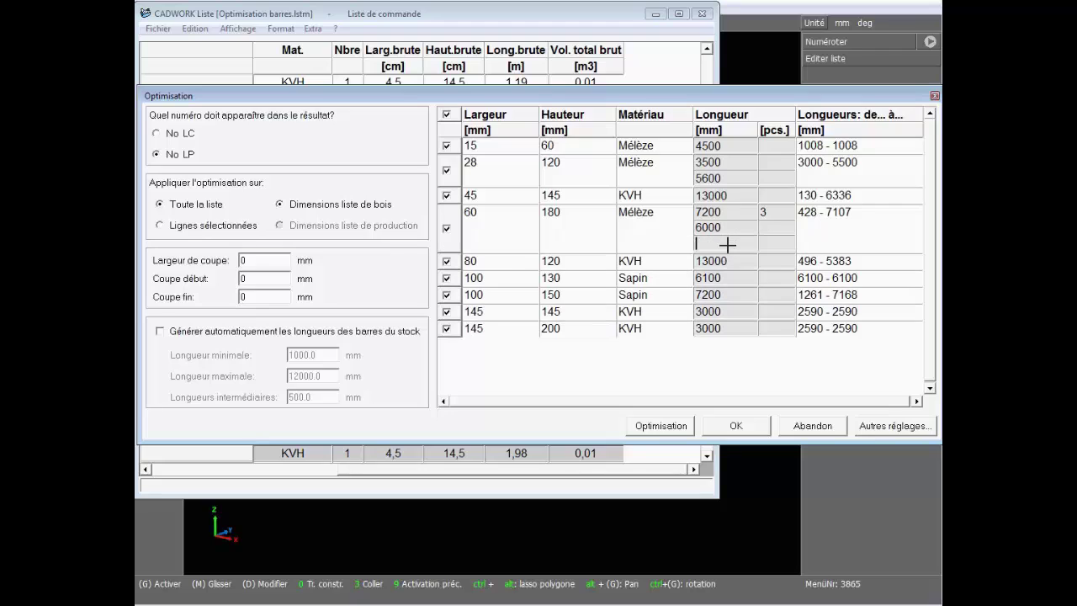
type("2500")
left_click(767, 243)
type("1")
Check the other sections' stock lengths and run the bar optimisation, agreeing to continue despite the offcuts.
left_click(736, 161)
left_click(774, 161)
left_click(724, 277)
left_click(731, 298)
left_click(733, 319)
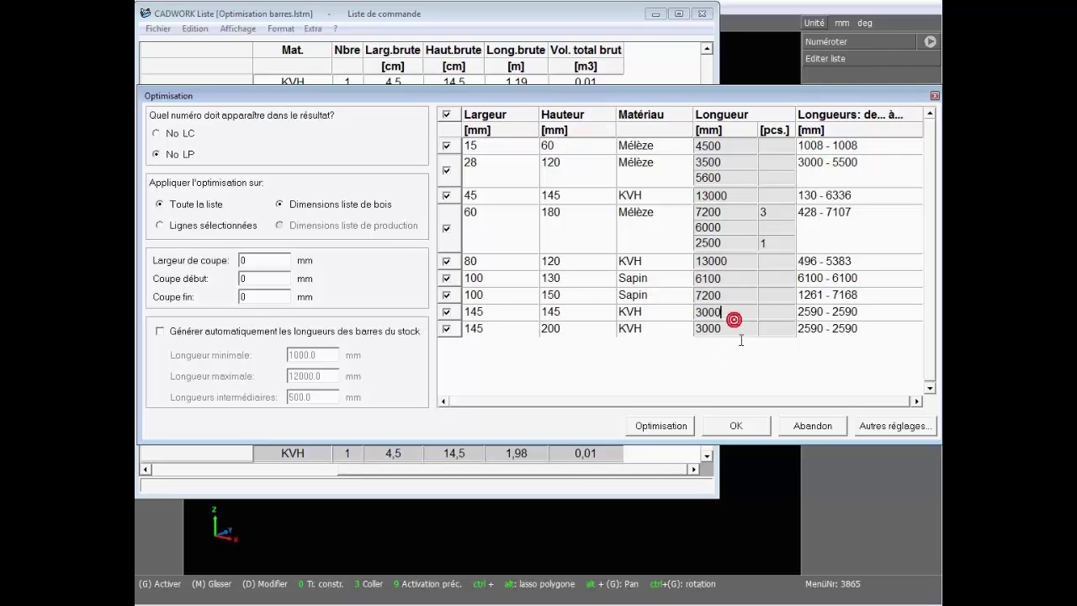
left_click(734, 328)
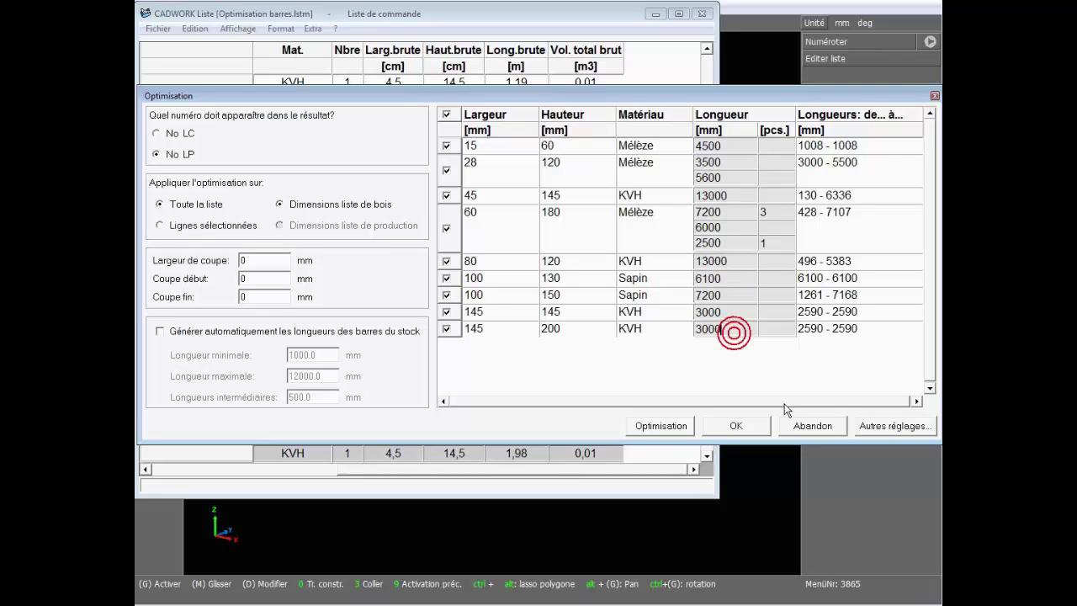
left_click(664, 431)
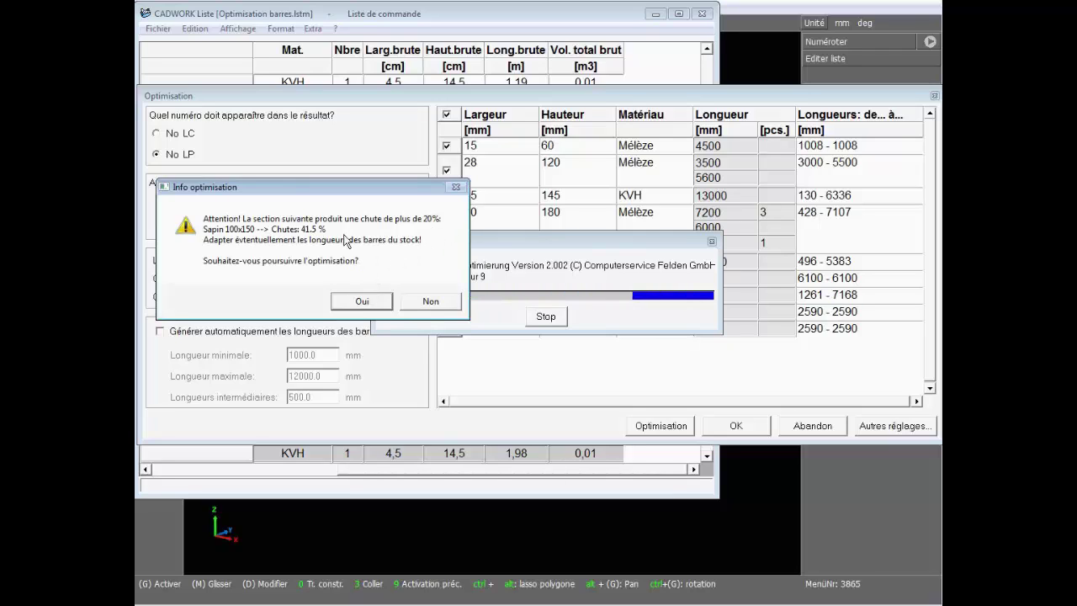
left_click(369, 304)
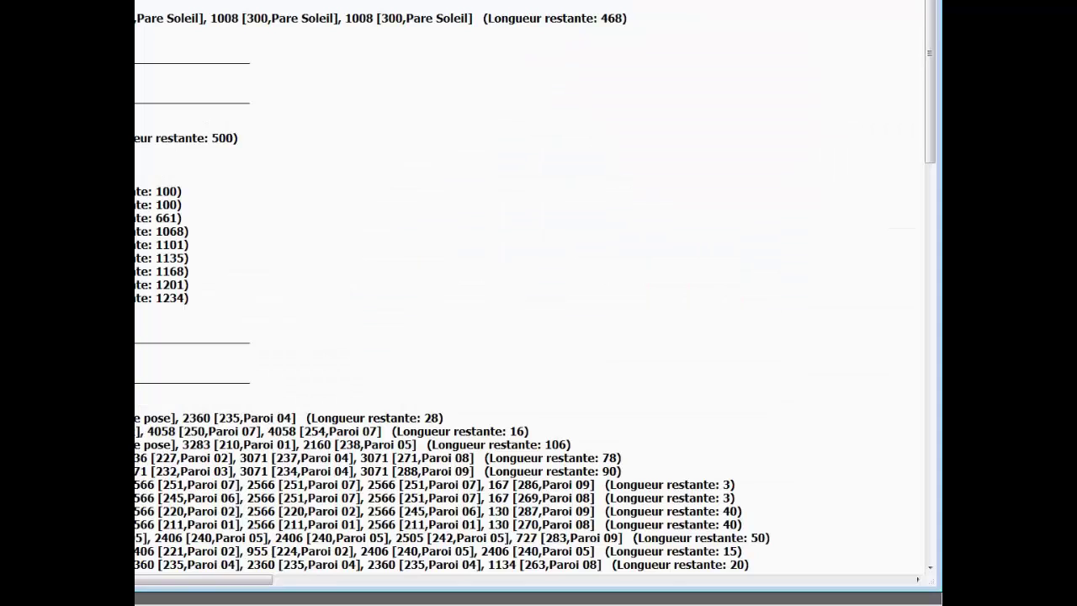
Examine the cutting report's bar counts, piece assignments and remaining lengths for the Mélèze 15x60, Mélèze 28x120 and KVH 45x145 sections.
left_click_drag(0, 0, 138, 7)
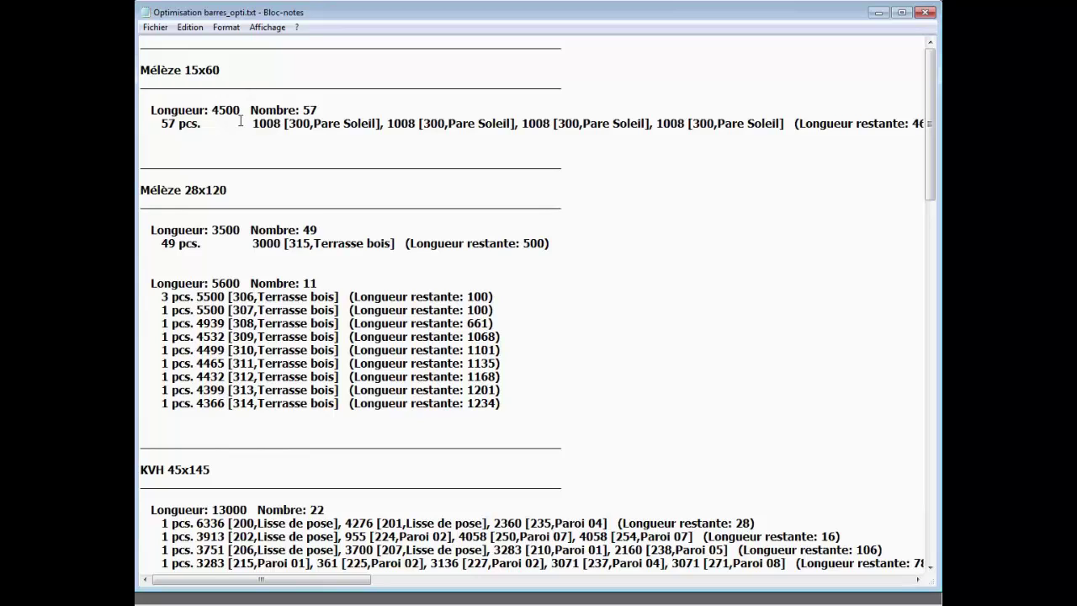
left_click(329, 110)
scroll(520, 240, "down", 7)
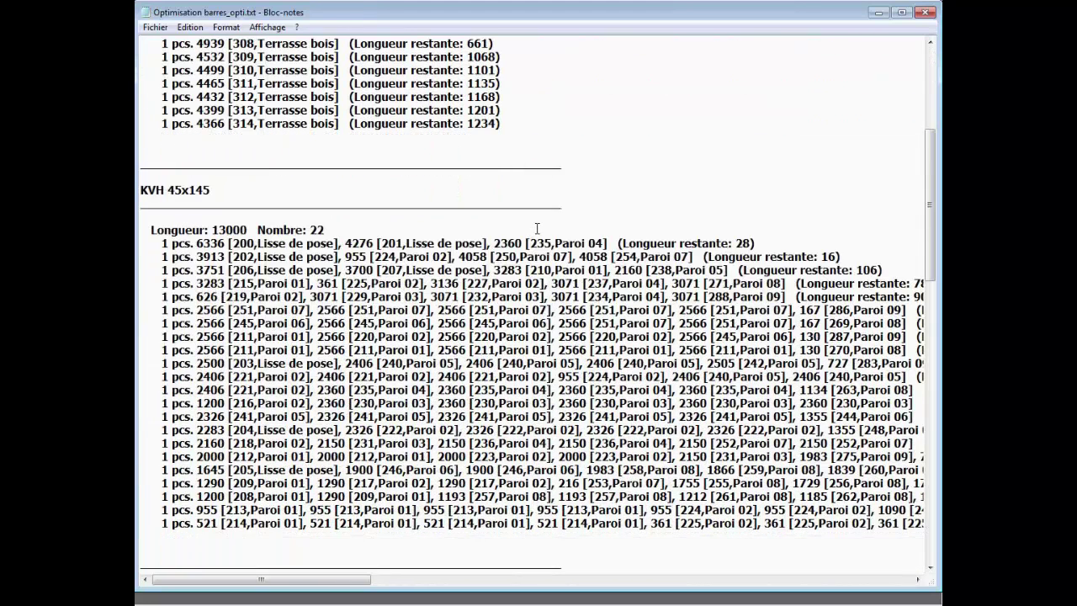
left_click(249, 196)
left_click(332, 231)
left_click(547, 243)
left_click(599, 242)
scroll(509, 318, "down", 15)
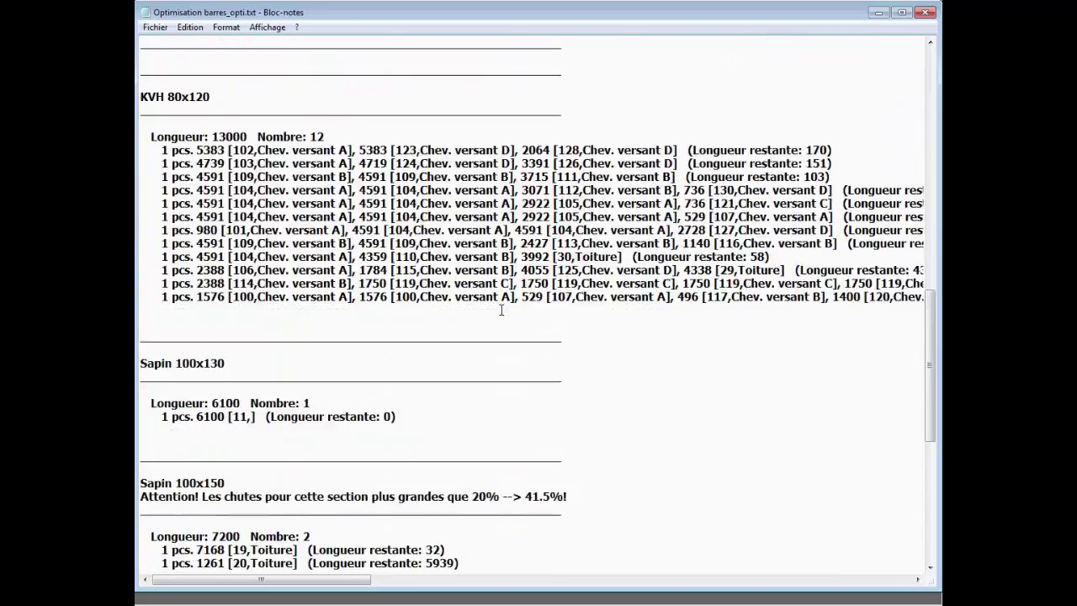
Review the report's KVH 80x120, Sapin, KVH 145x145 and KVH 145x200 sections and the overall offcut and yield figures.
scroll(498, 304, "down", 10)
scroll(525, 330, "up", 8)
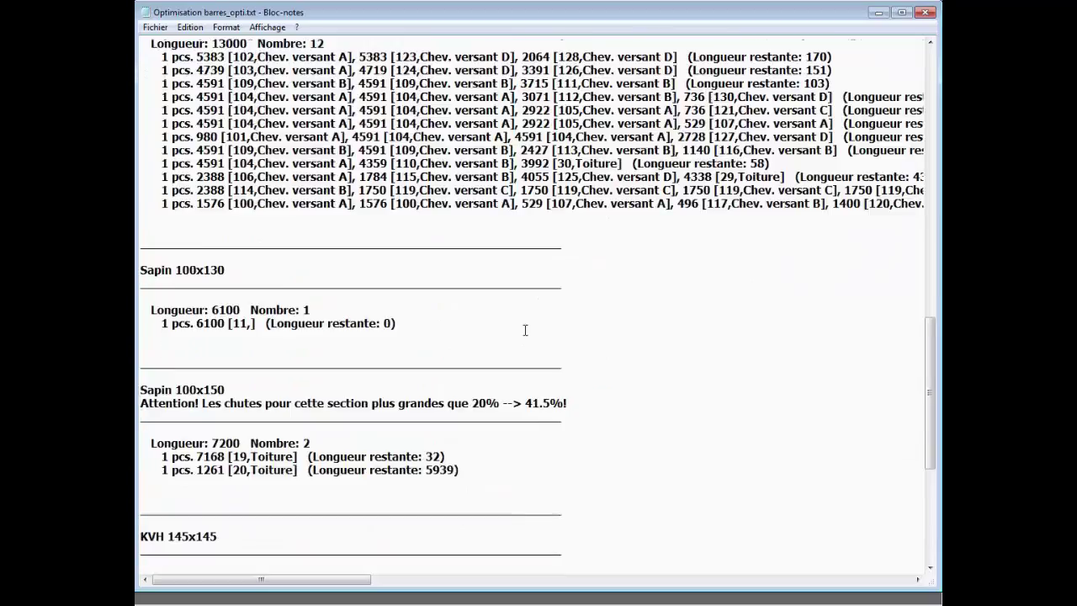
scroll(525, 330, "up", 7)
scroll(337, 277, "down", 3)
scroll(228, 242, "up", 2)
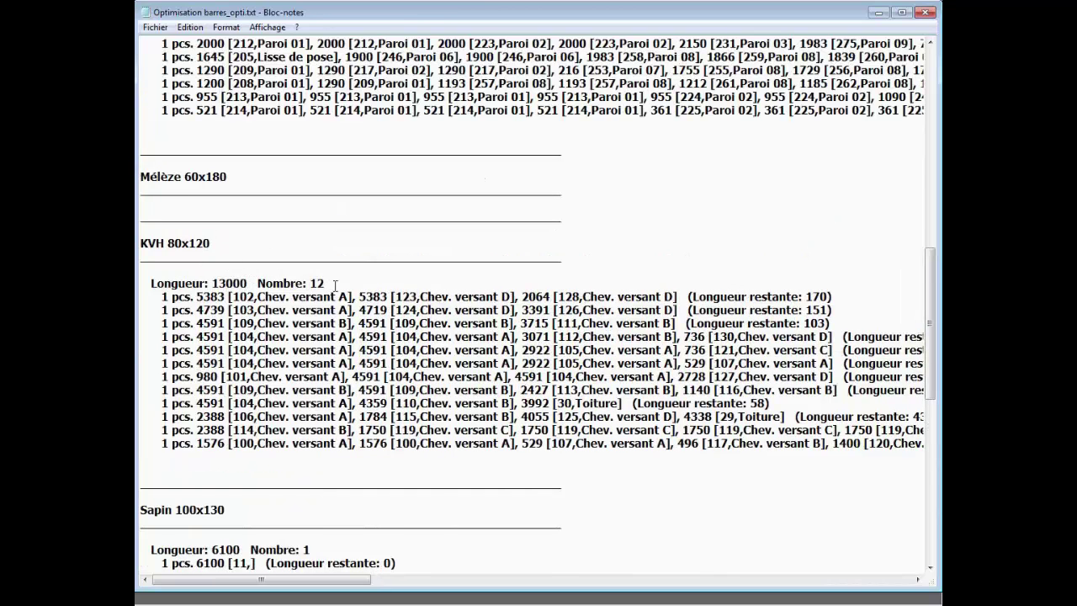
scroll(328, 294, "down", 11)
scroll(319, 144, "down", 3)
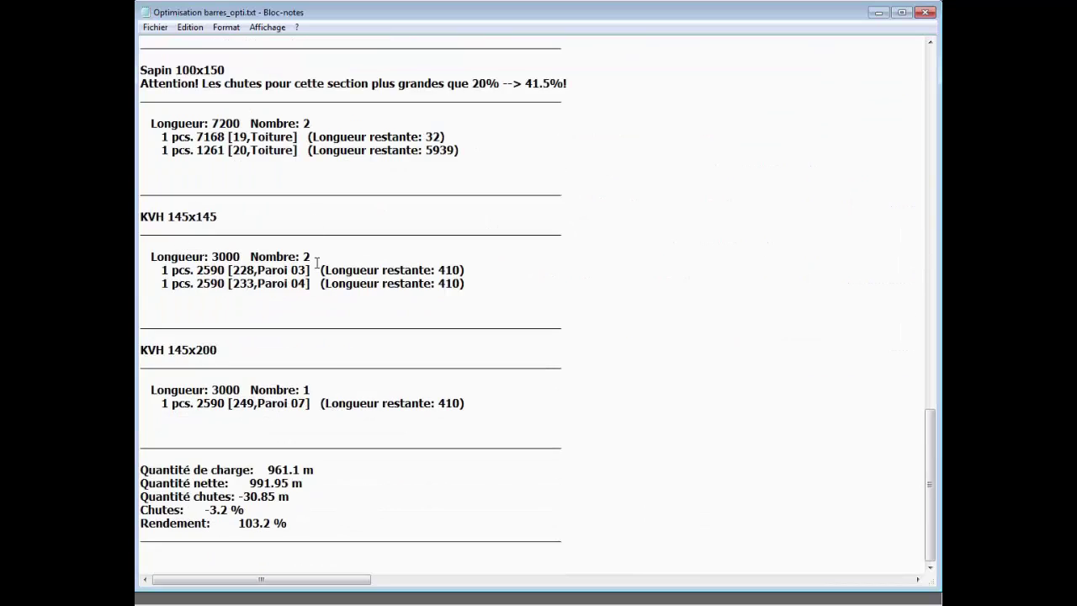
scroll(323, 531, "up", 20)
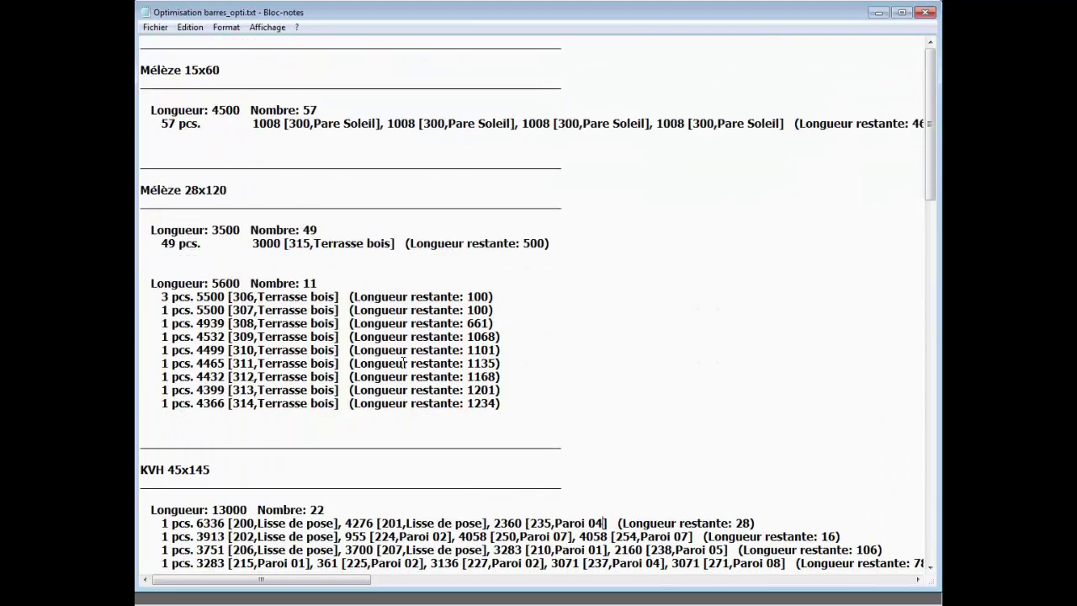
Close the cutting report, accept the optimisation settings, and close the bar optimisation list with its changes saved.
left_click(712, 337)
left_click(931, 15)
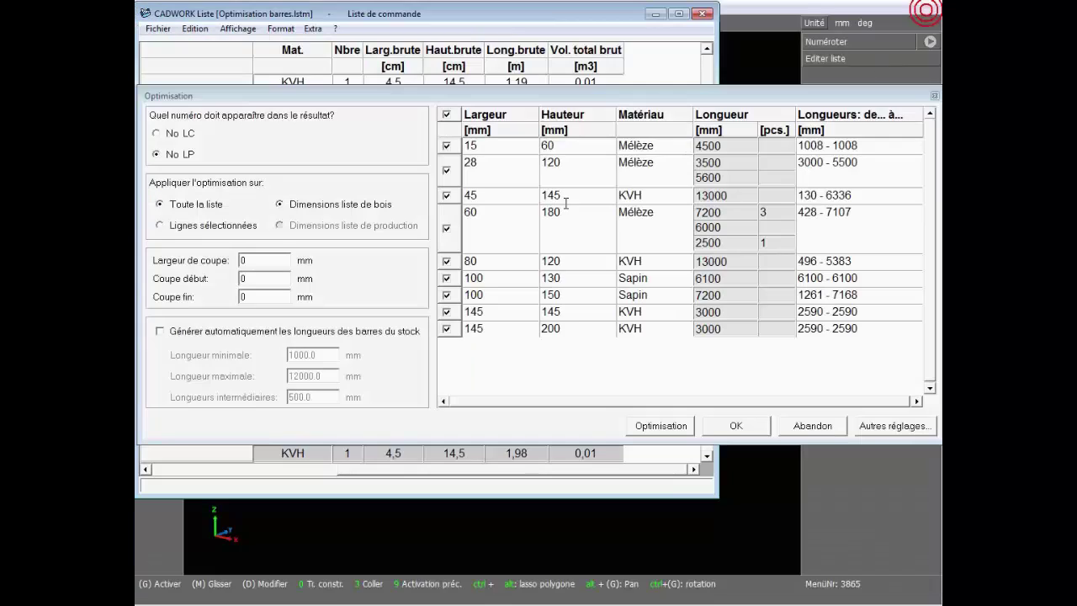
left_click(734, 428)
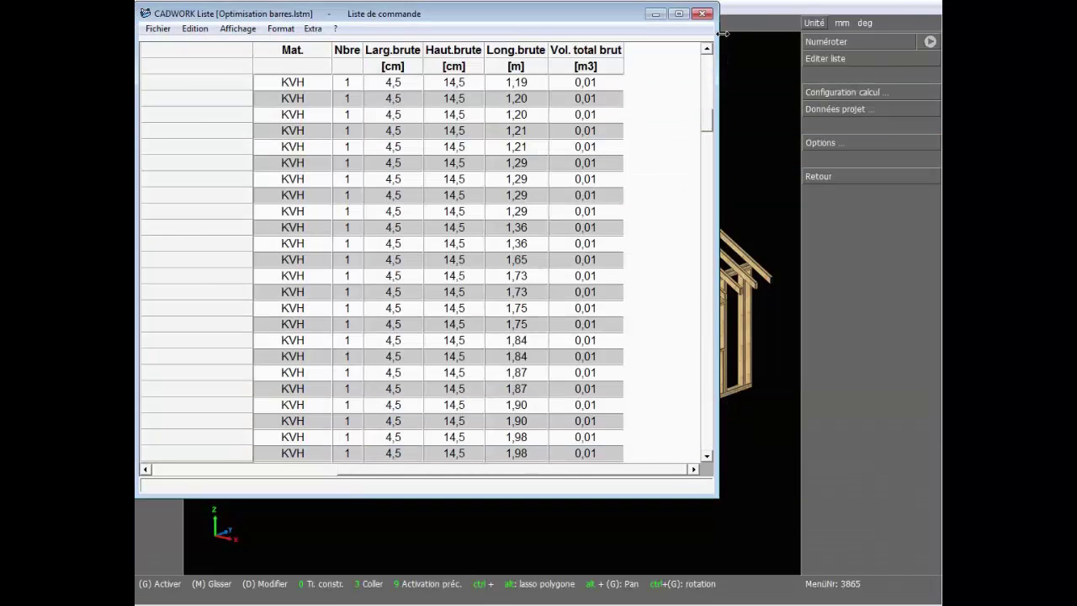
left_click(707, 13)
left_click(255, 286)
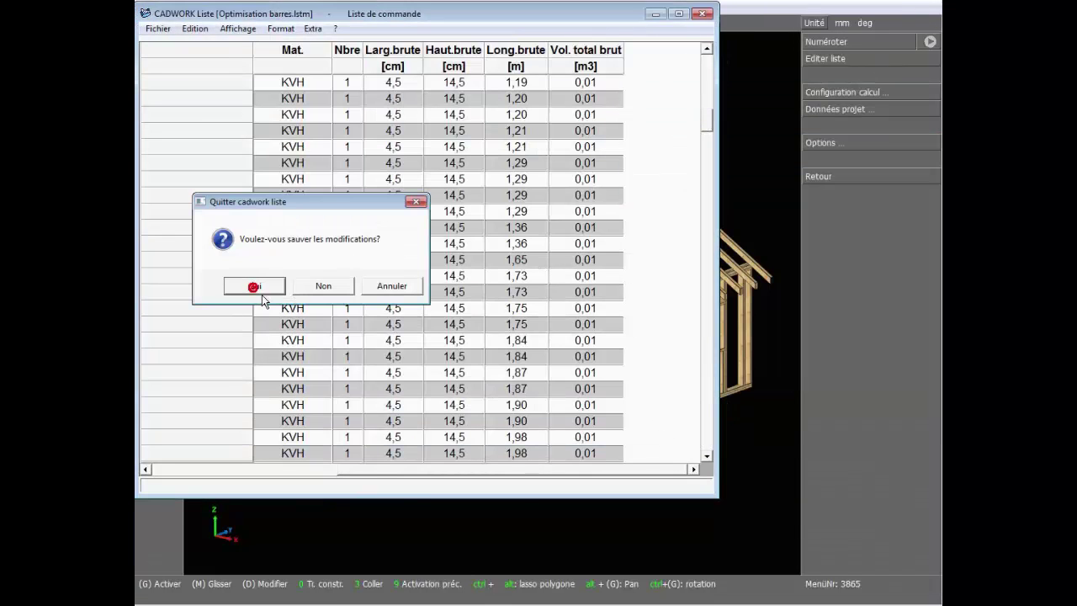
Leave the list export and recall the hardware elements saved under mode M2.
right_click(273, 118)
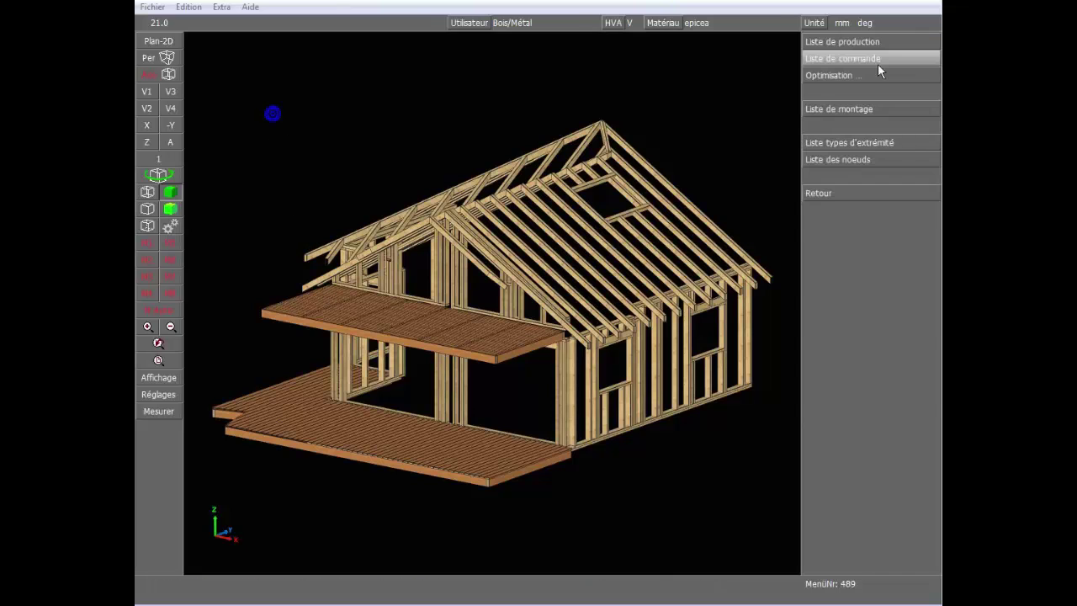
right_click(877, 68)
left_click(878, 179)
right_click(878, 180)
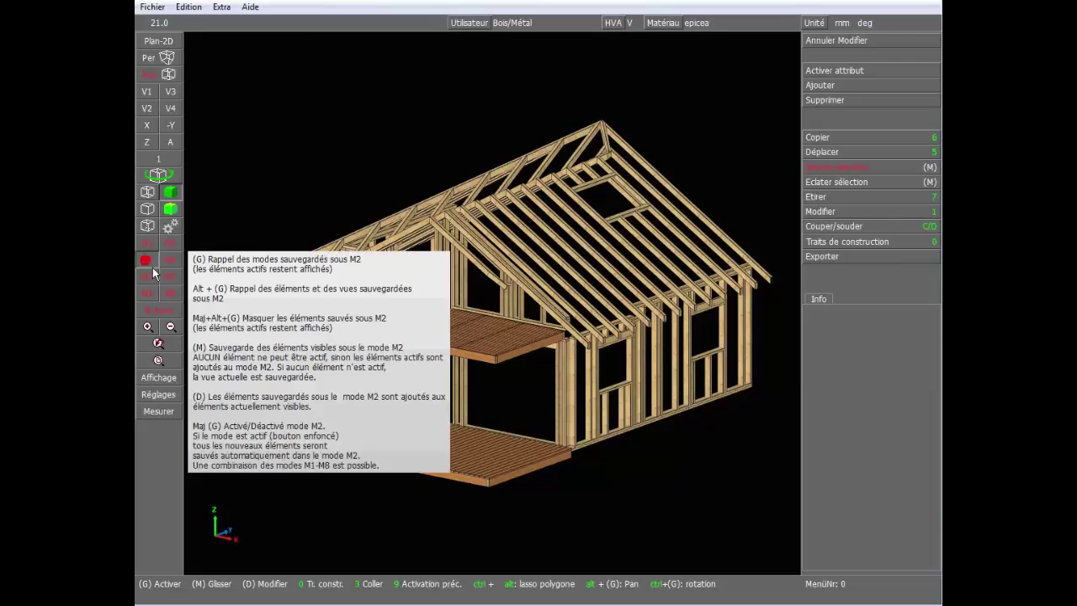
left_click(152, 267)
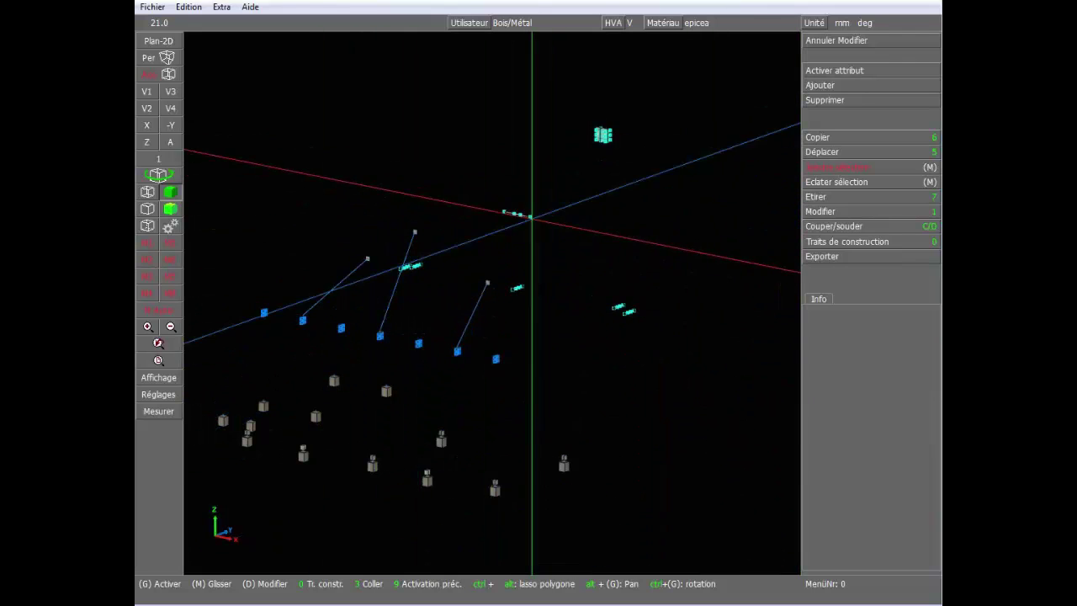
Activate all the connector axes in the model, including the threaded rod.
scroll(528, 218, "up", 5)
left_click(520, 300)
scroll(494, 306, "down", 5)
scroll(496, 301, "down", 4)
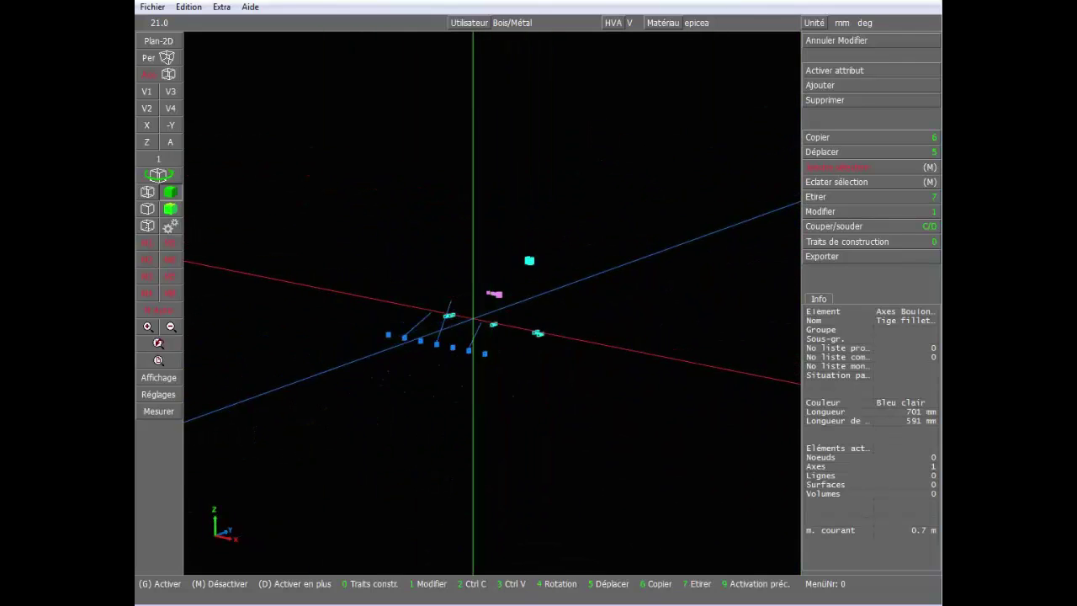
scroll(461, 333, "up", 4)
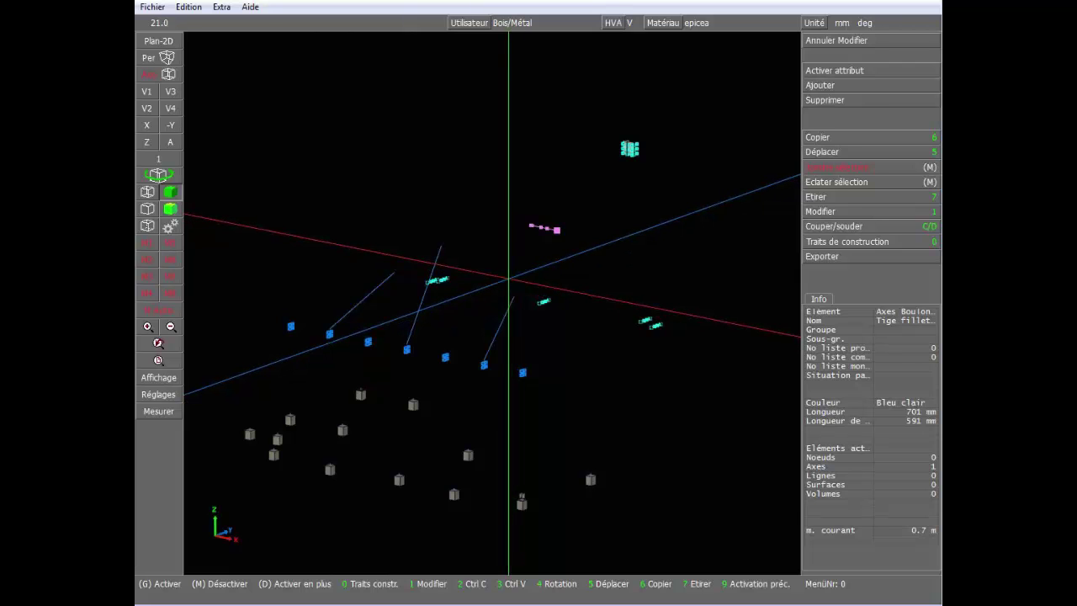
key("a")
key("a")
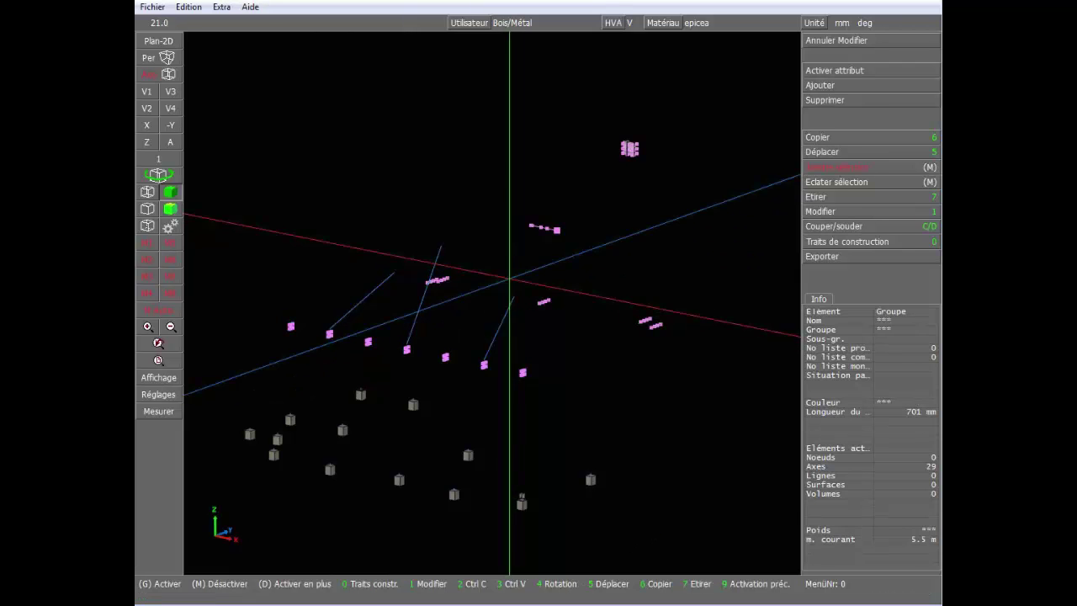
Generate an order list for the active elements only and save it as Commande quincaillerie.
left_click(839, 256)
left_click(851, 178)
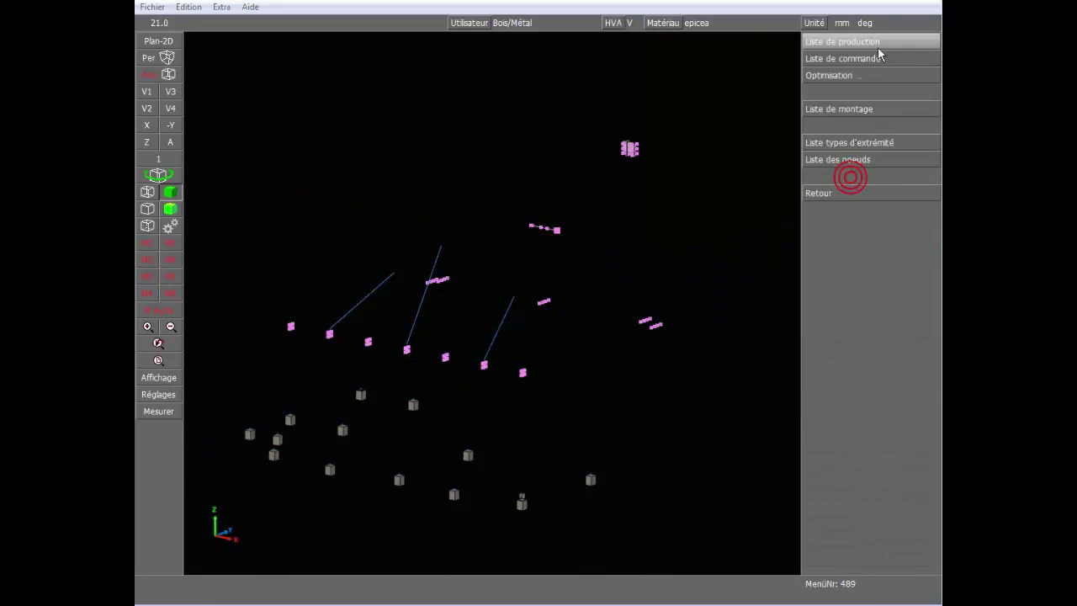
left_click(872, 56)
left_click(929, 42)
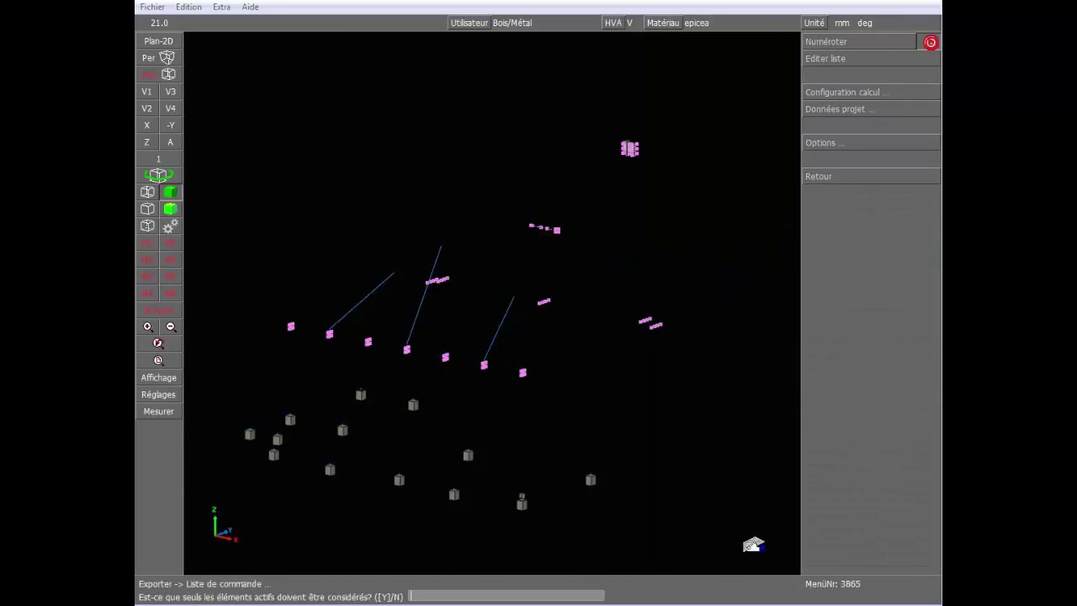
key("Return")
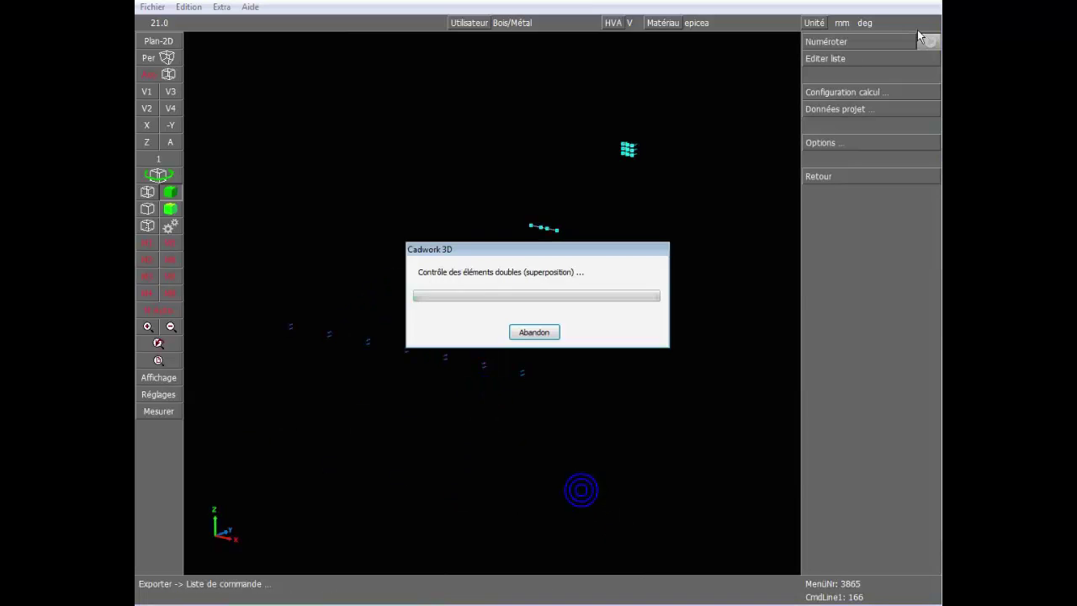
key("Return")
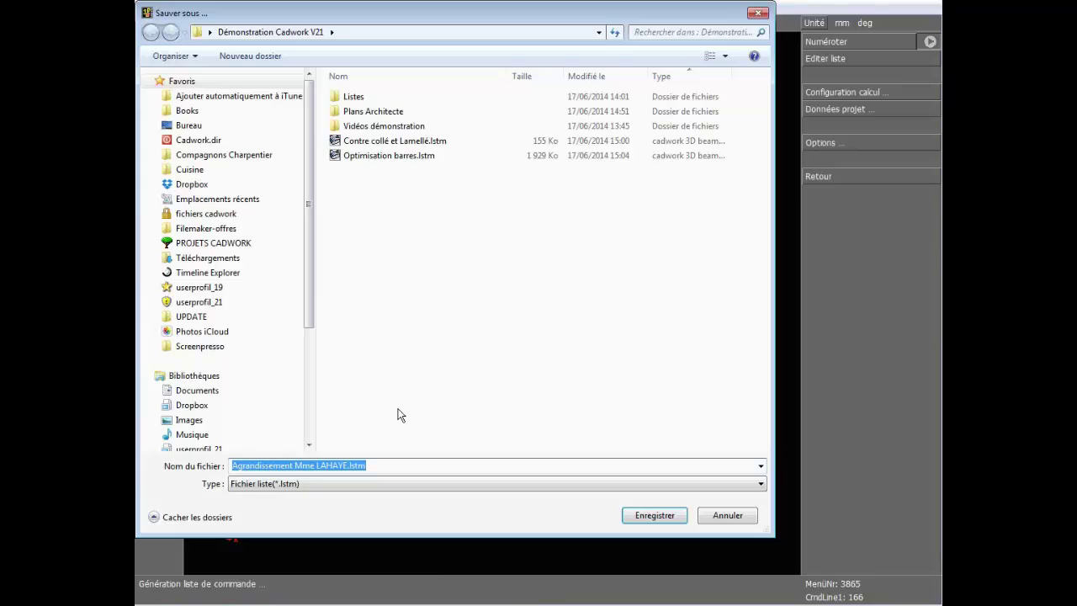
type("Commande quincaillerie")
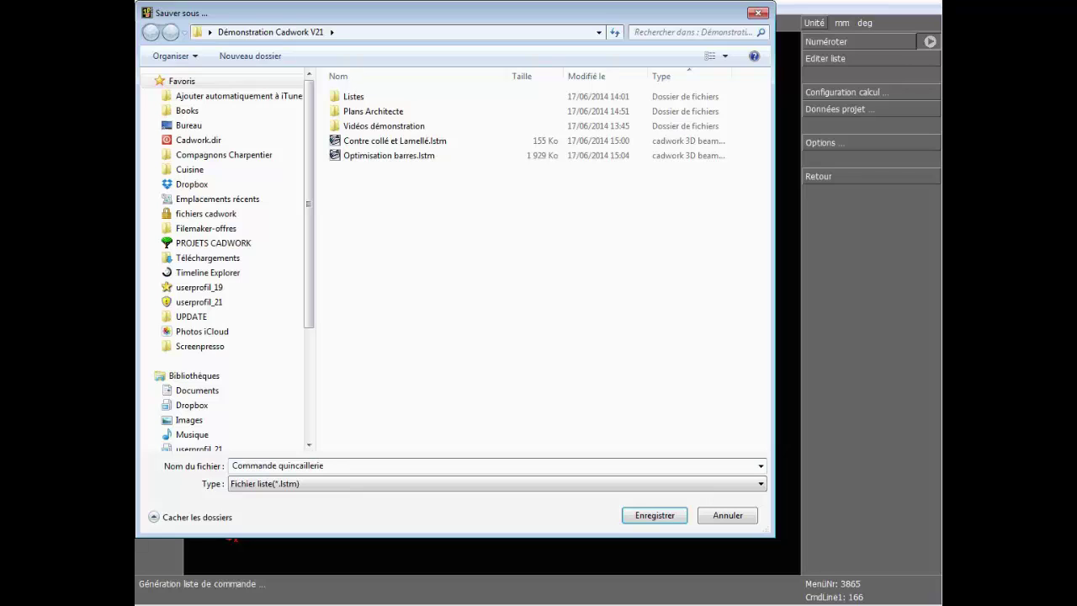
key("Return")
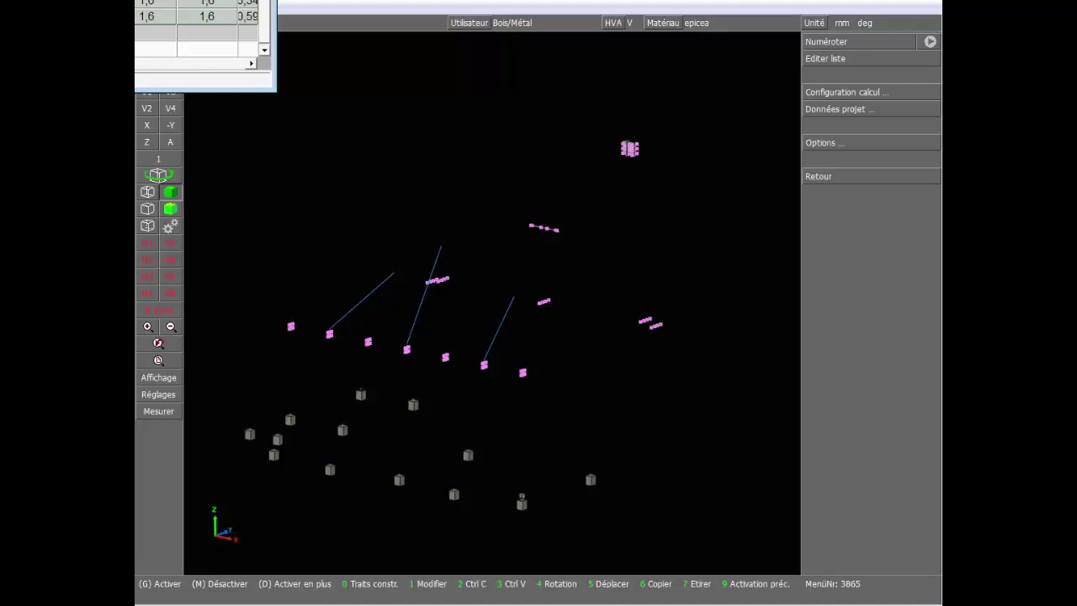
Apply the Commande quincaillerie.lste settings to the hardware list and widen its window to show the quantity column.
left_click_drag(118, 0, 614, 76)
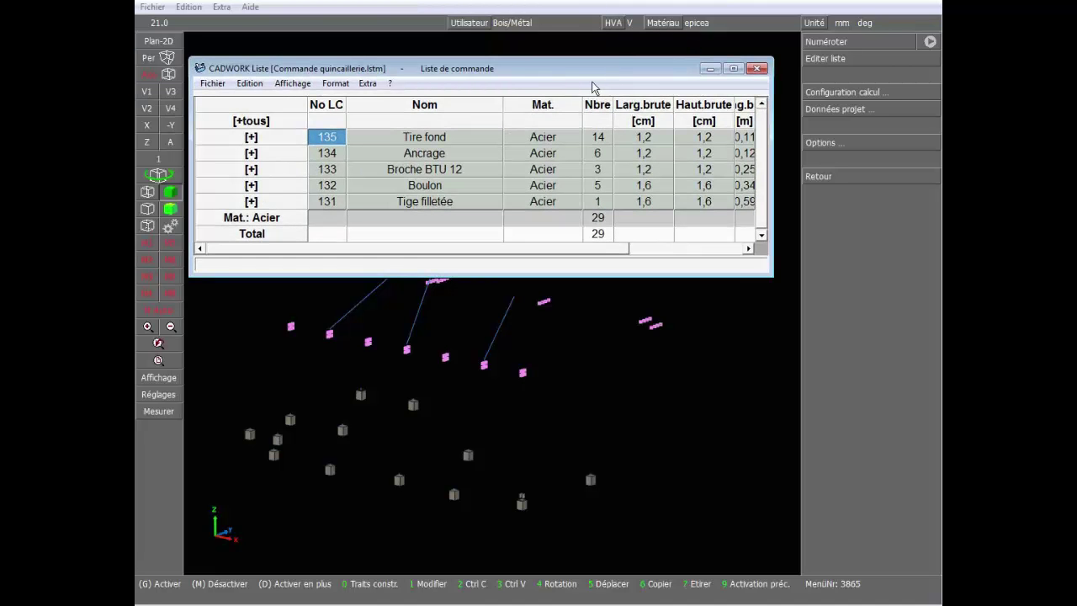
key("ctrl+o")
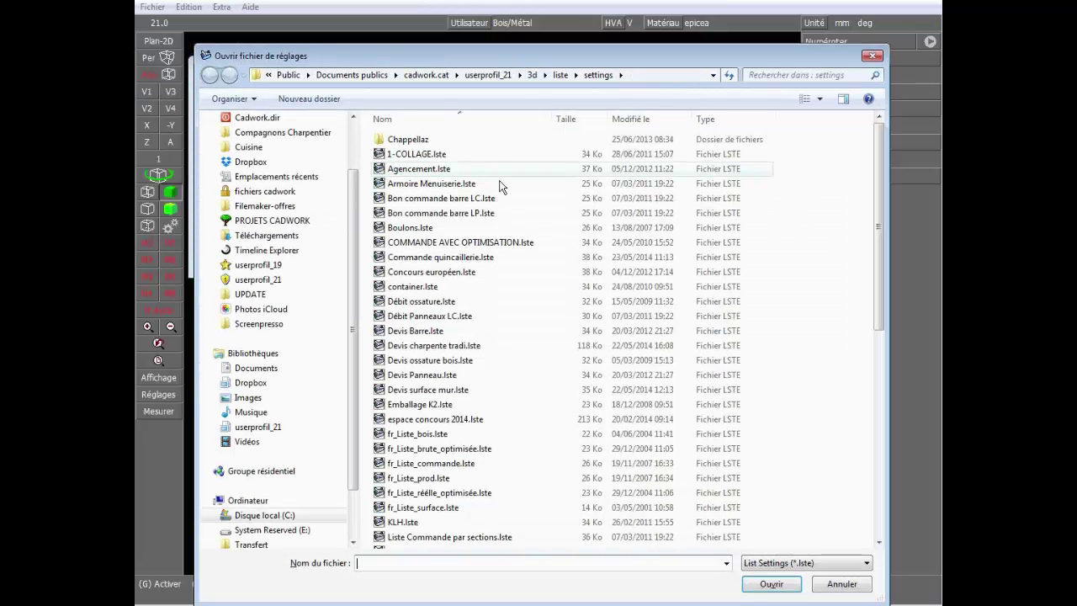
double_click(440, 259)
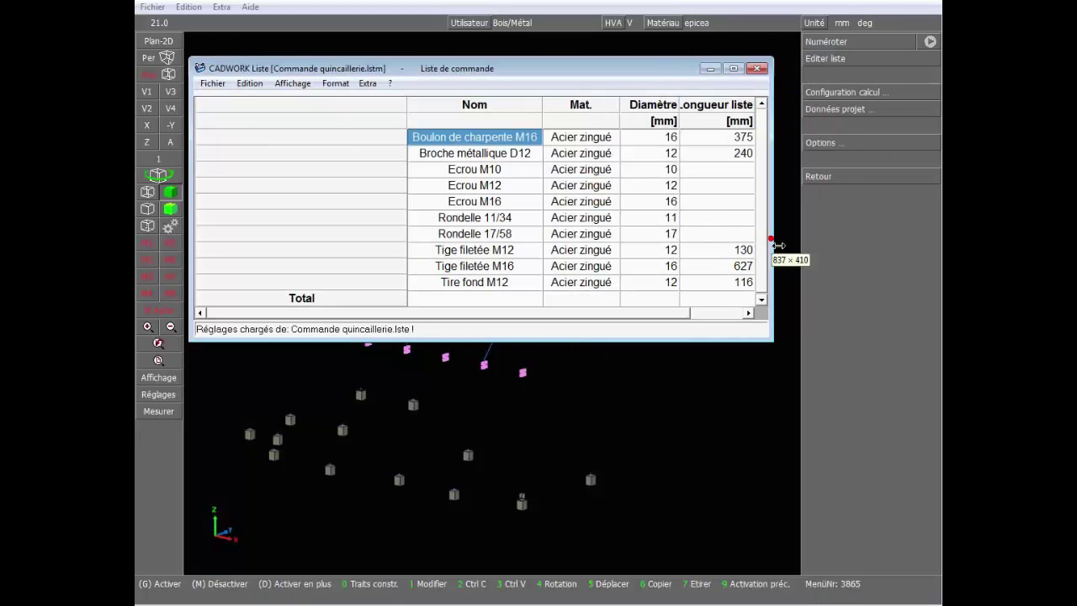
left_click_drag(772, 245, 867, 250)
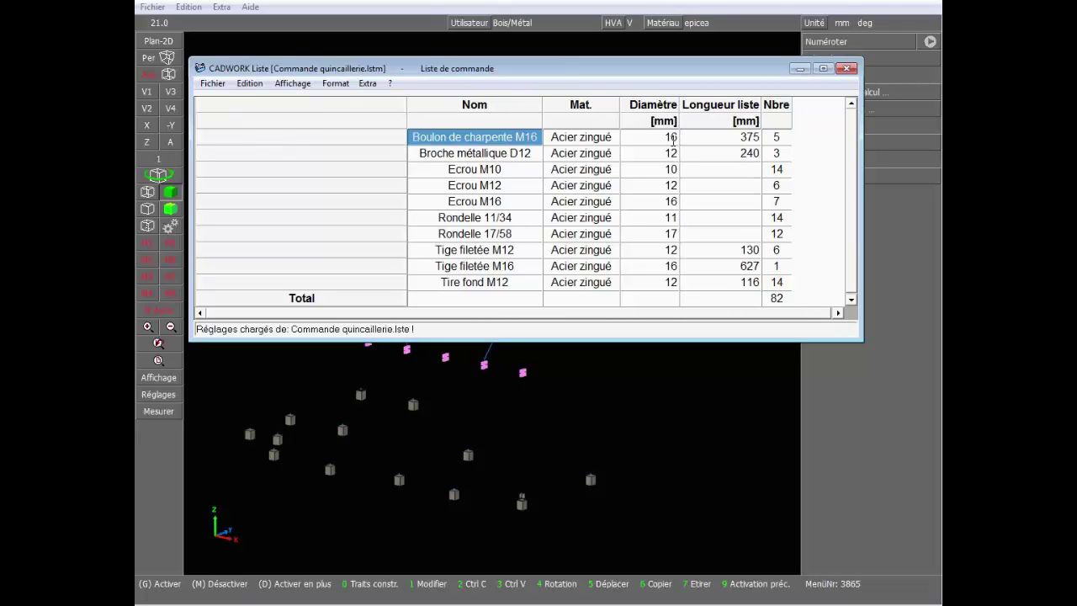
Review the diameters, list lengths and quantities of the bolts, dowels, nuts, washers, threaded rods and lag screws.
left_click(784, 137)
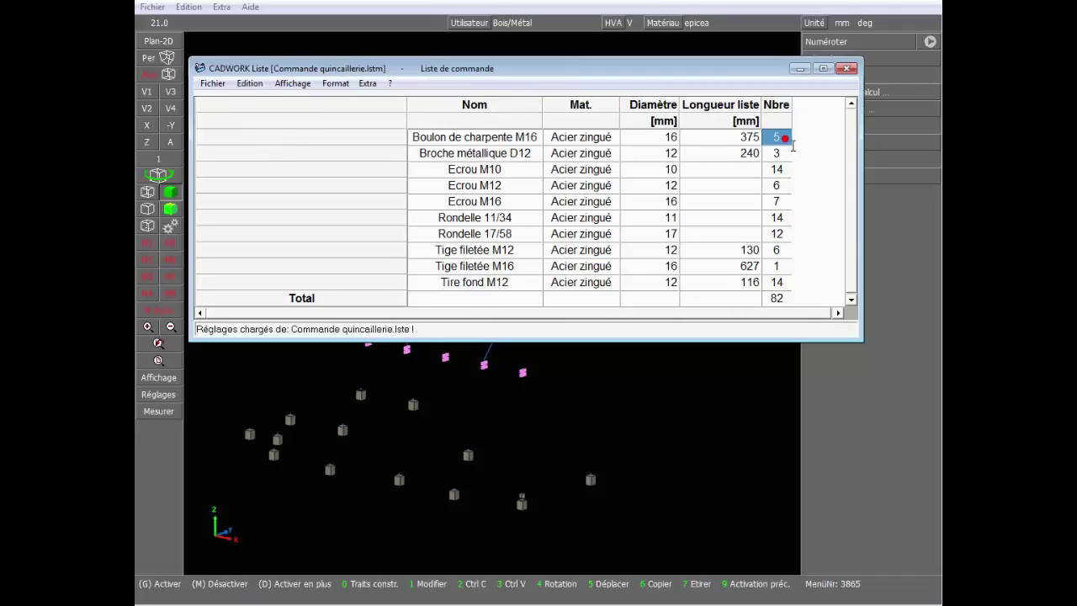
left_click(756, 138)
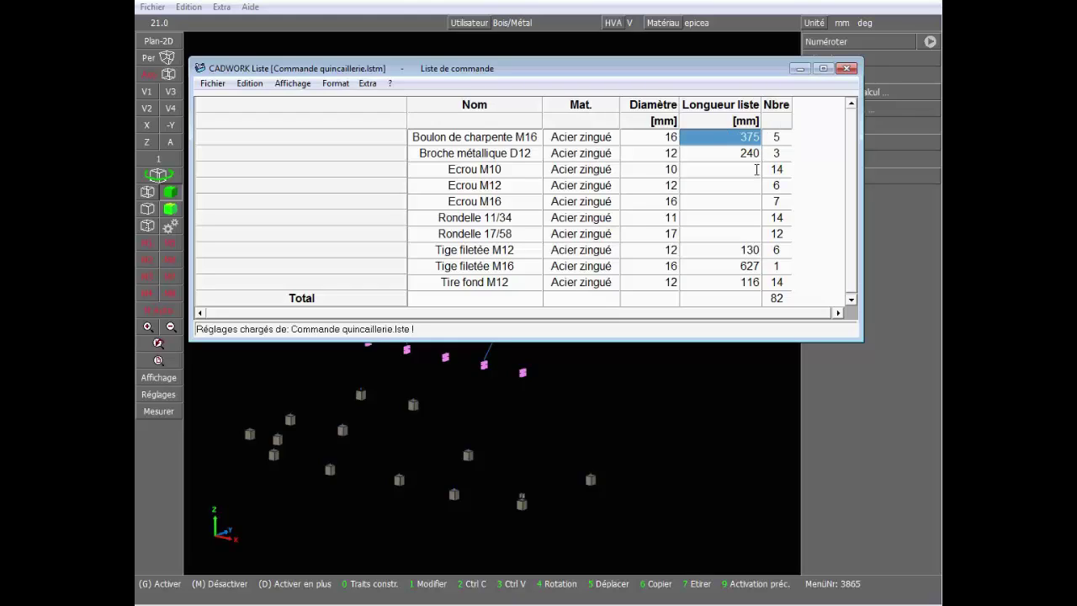
left_click(532, 153)
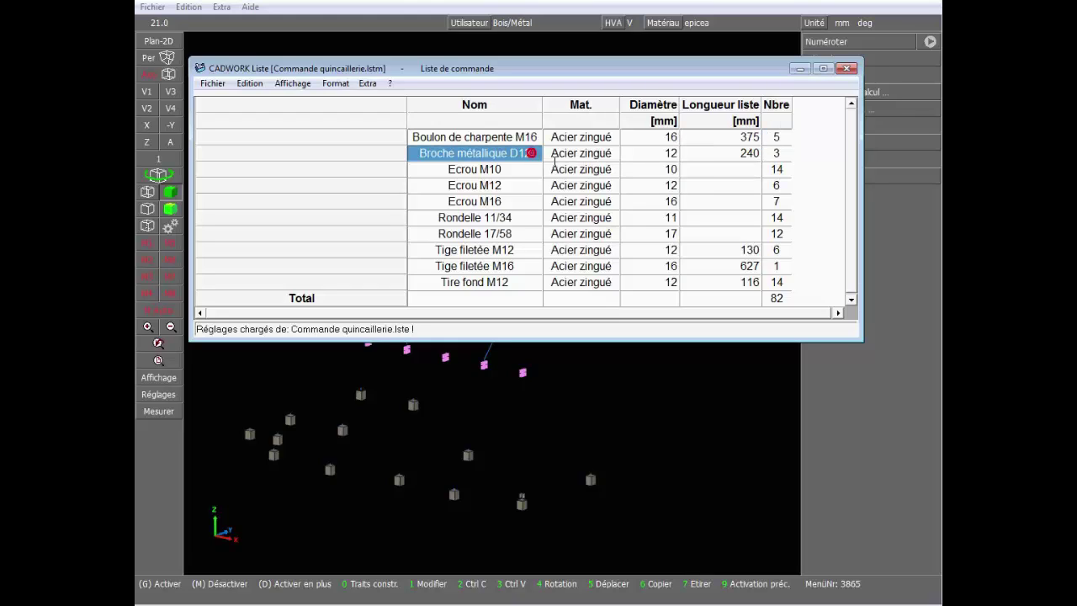
left_click(775, 153)
left_click(749, 154)
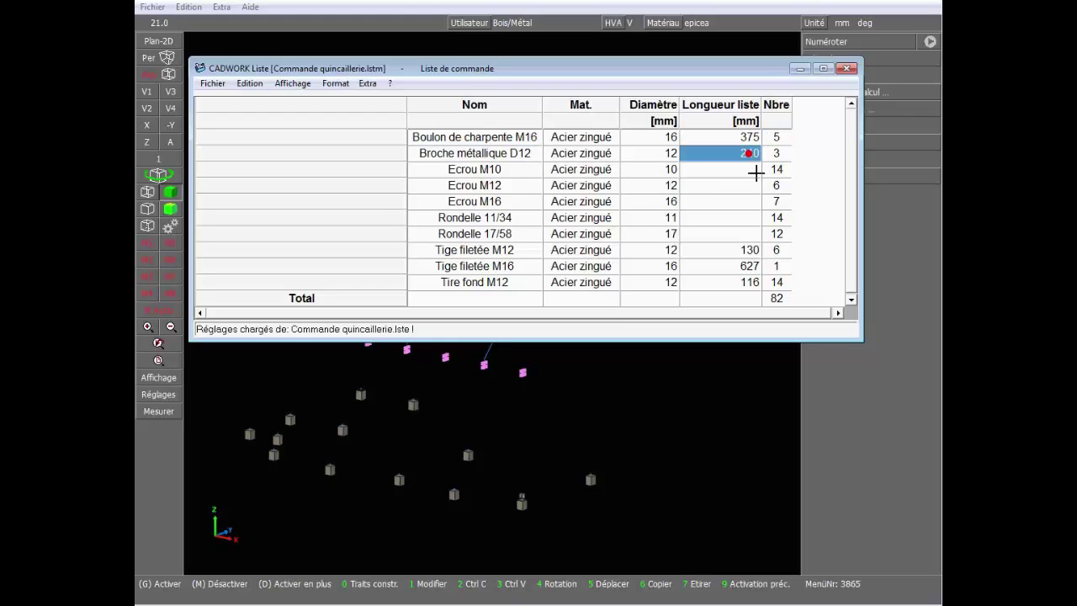
left_click(665, 169)
left_click(665, 185)
left_click(664, 217)
left_click(666, 266)
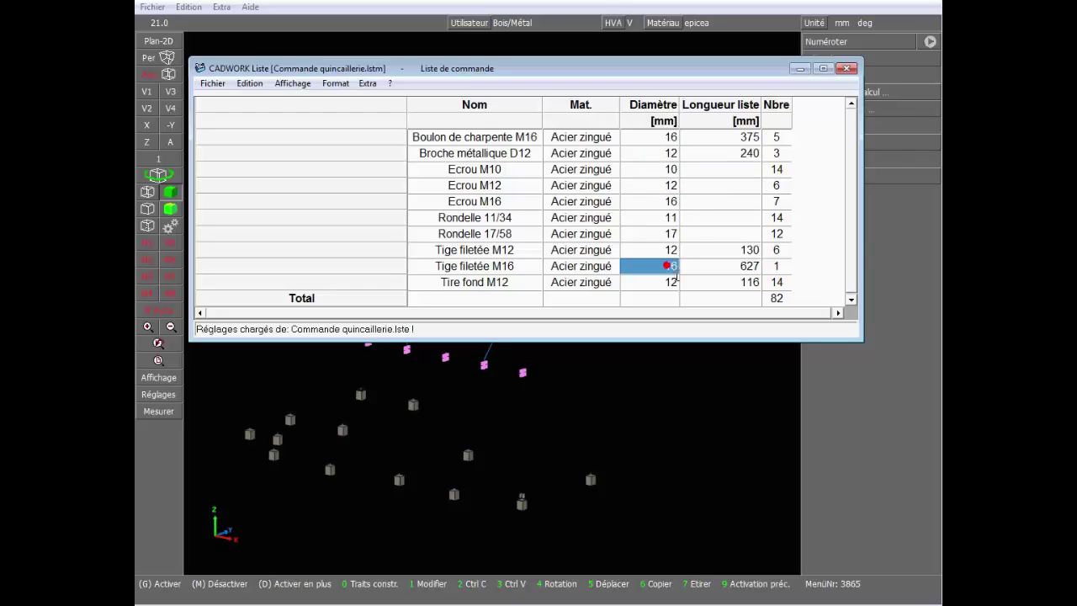
left_click(777, 281)
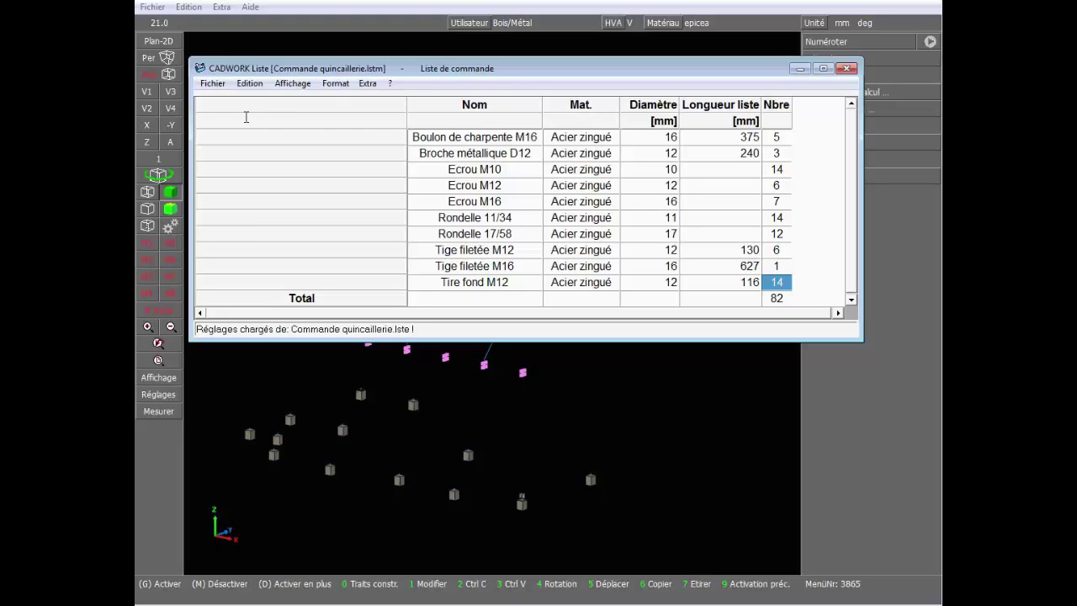
Close the hardware order list with its changes saved, leave the list export and display the whole building again.
left_click(847, 68)
left_click(258, 286)
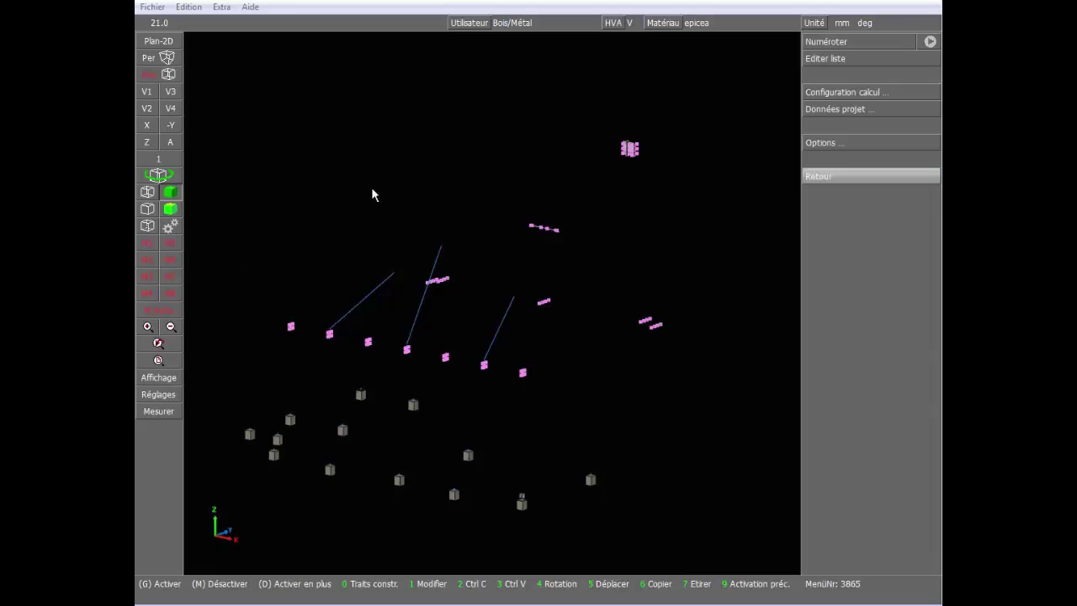
right_click(370, 160)
right_click(844, 76)
right_click(829, 165)
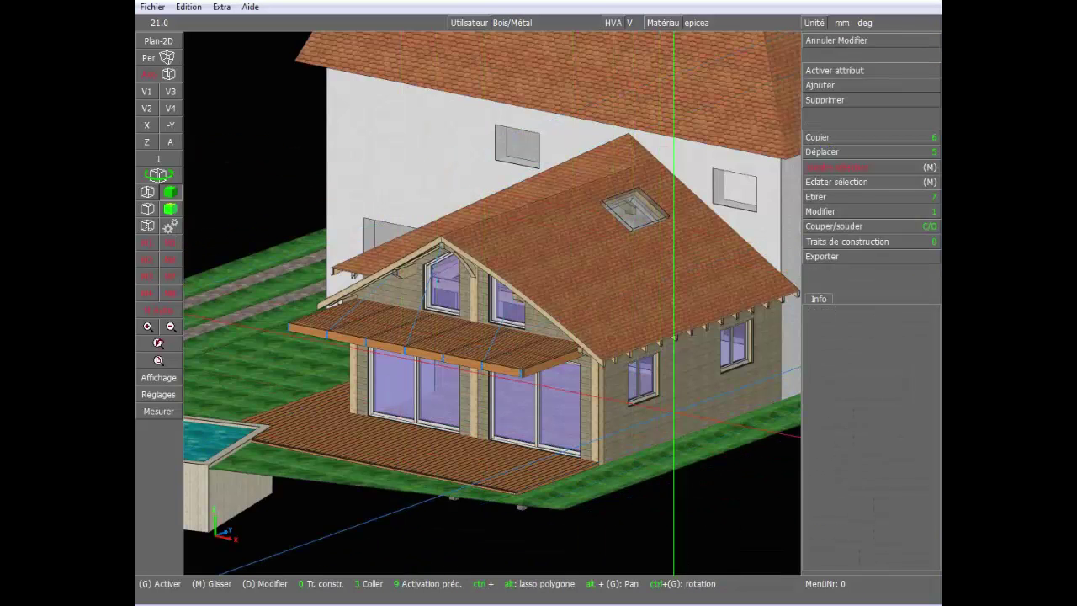
Activate all the elements named Bardage from the side wall's cladding and measure their real panel surface.
left_click(673, 427)
right_click(669, 426)
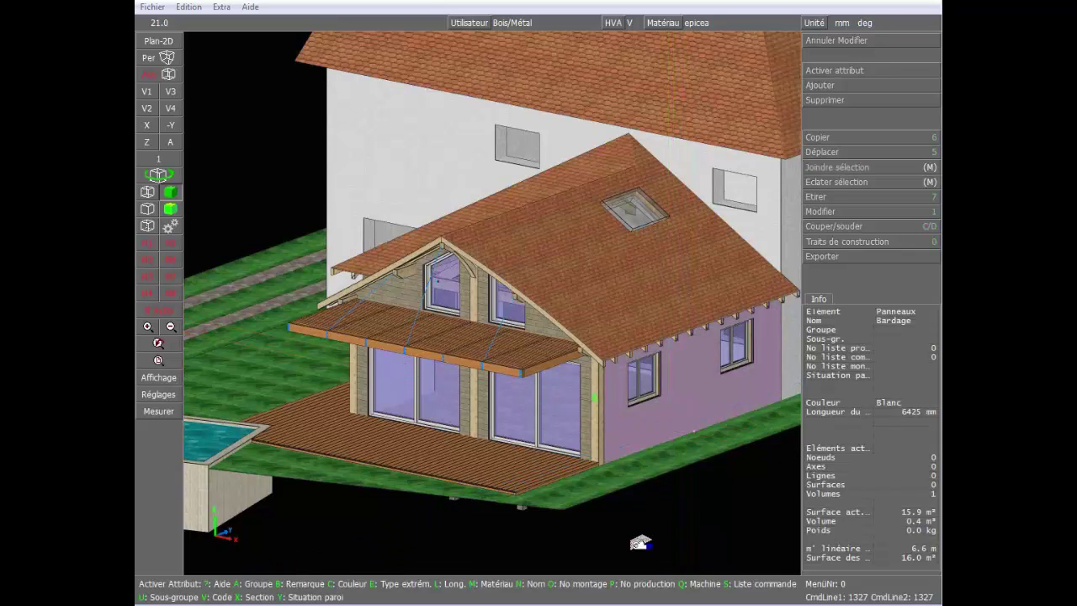
left_click(532, 583)
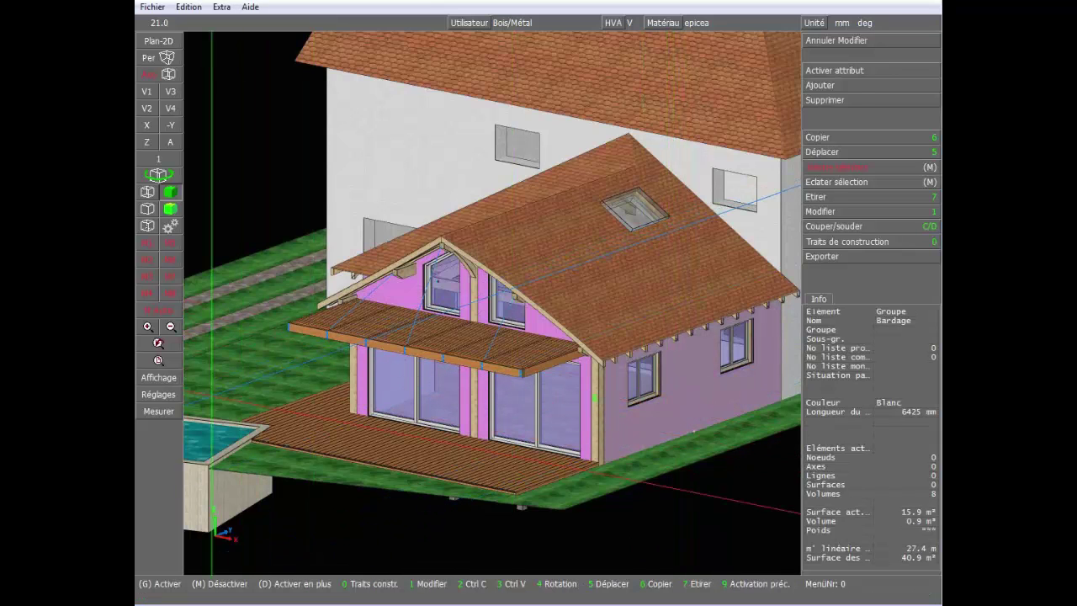
left_click(159, 411)
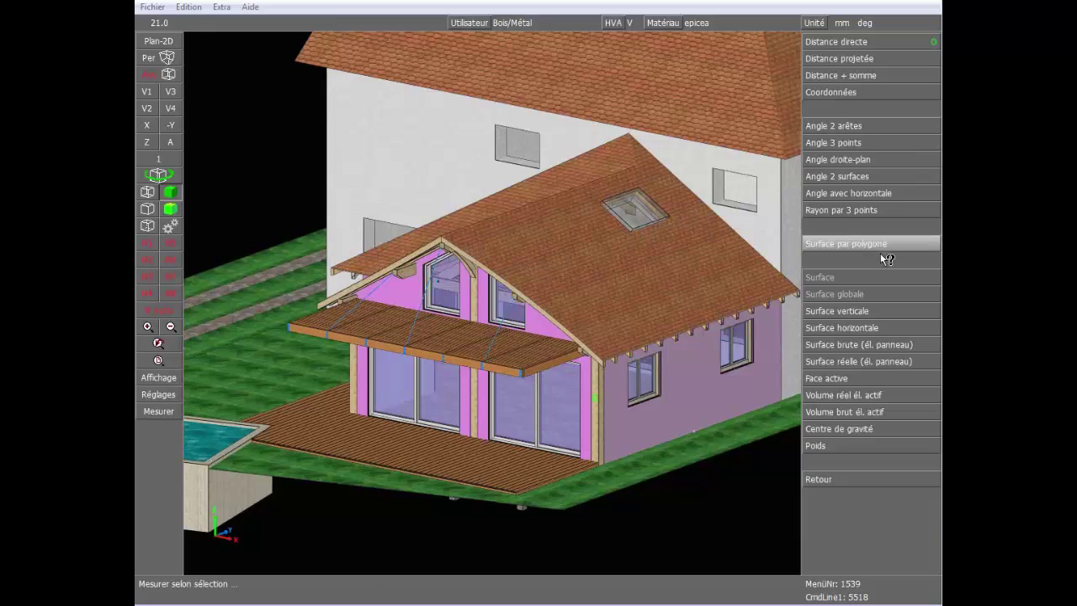
left_click(852, 364)
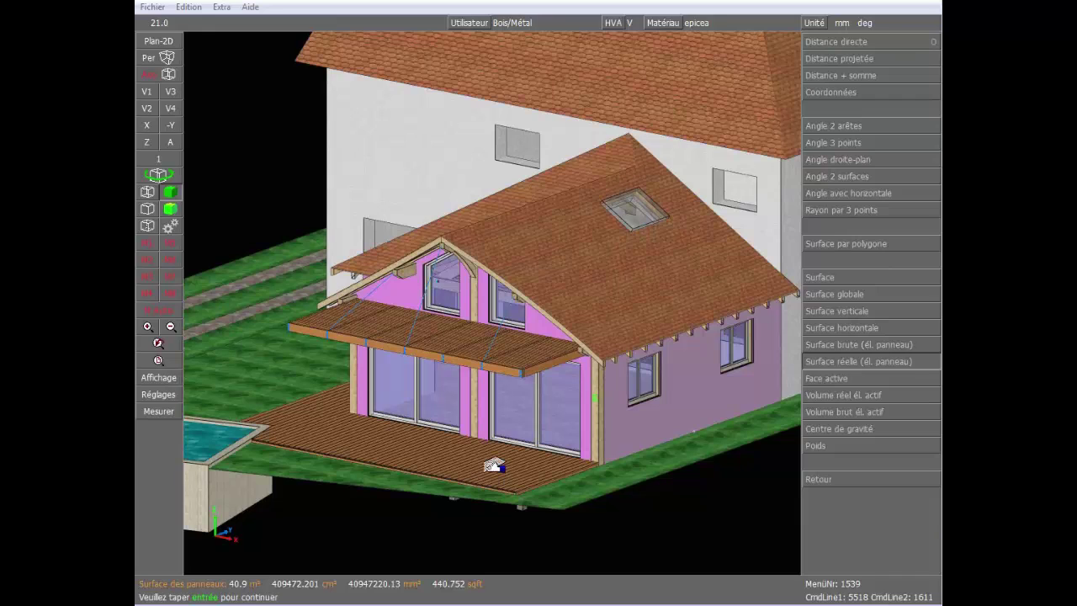
right_click(495, 441)
right_click(834, 381)
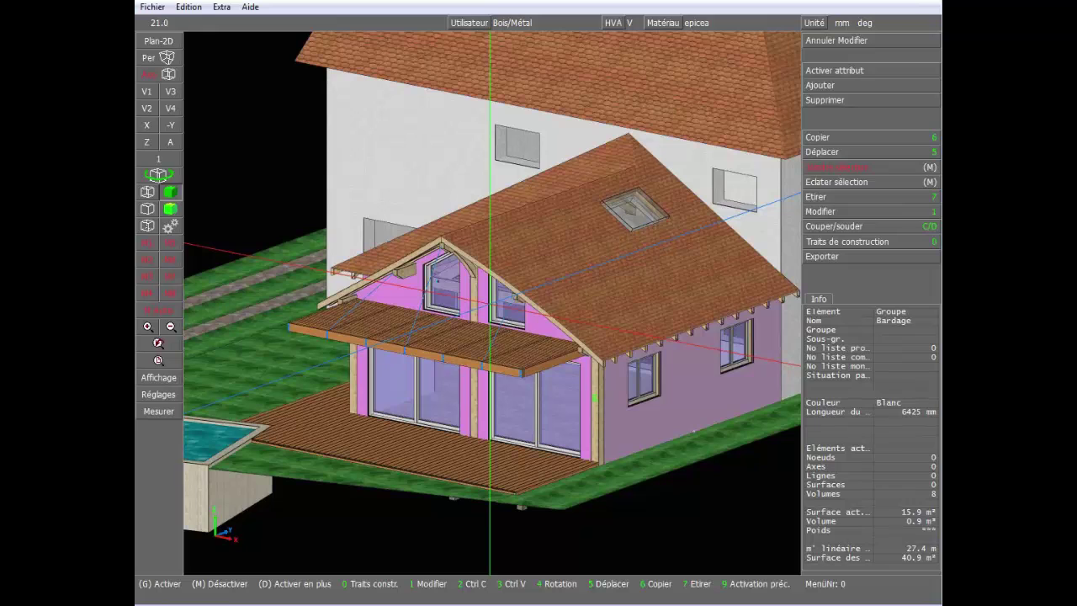
Activate every surface element in the model, including the roof coverings and the ground, and hide them.
left_click(578, 303)
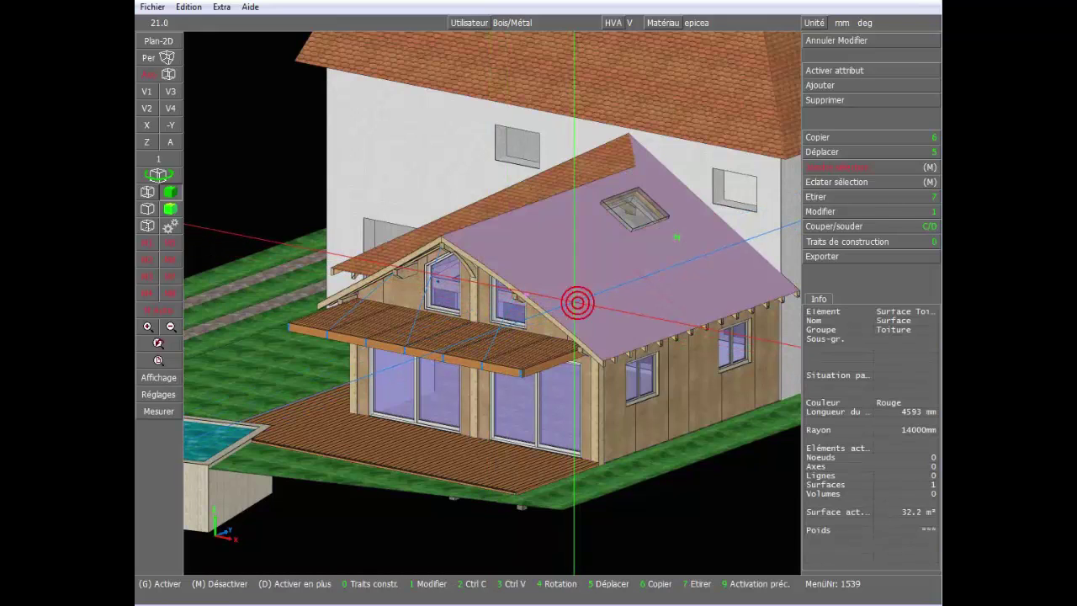
key("g")
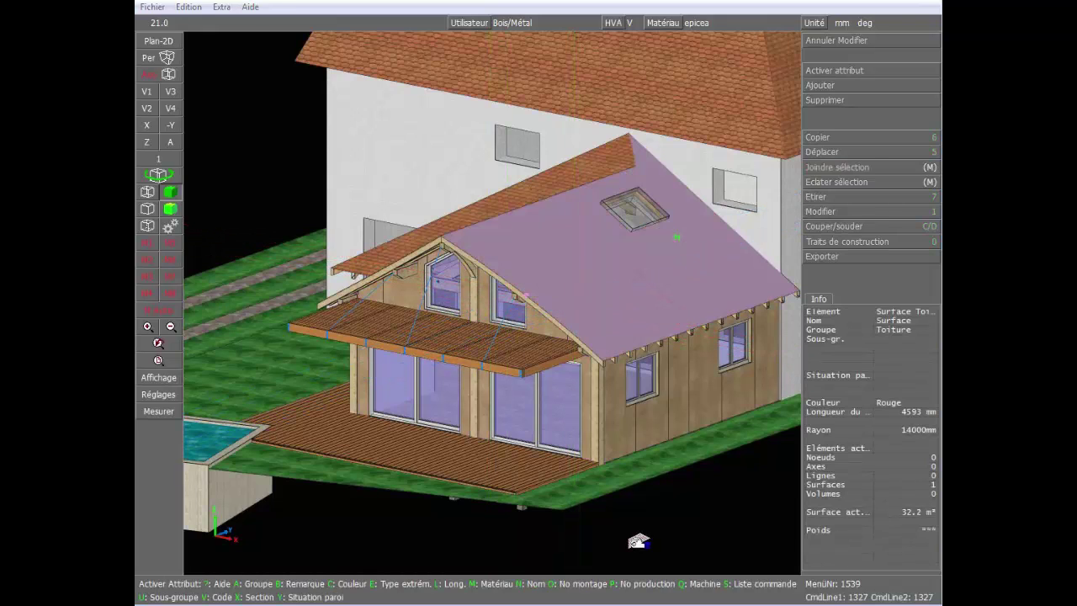
key("a")
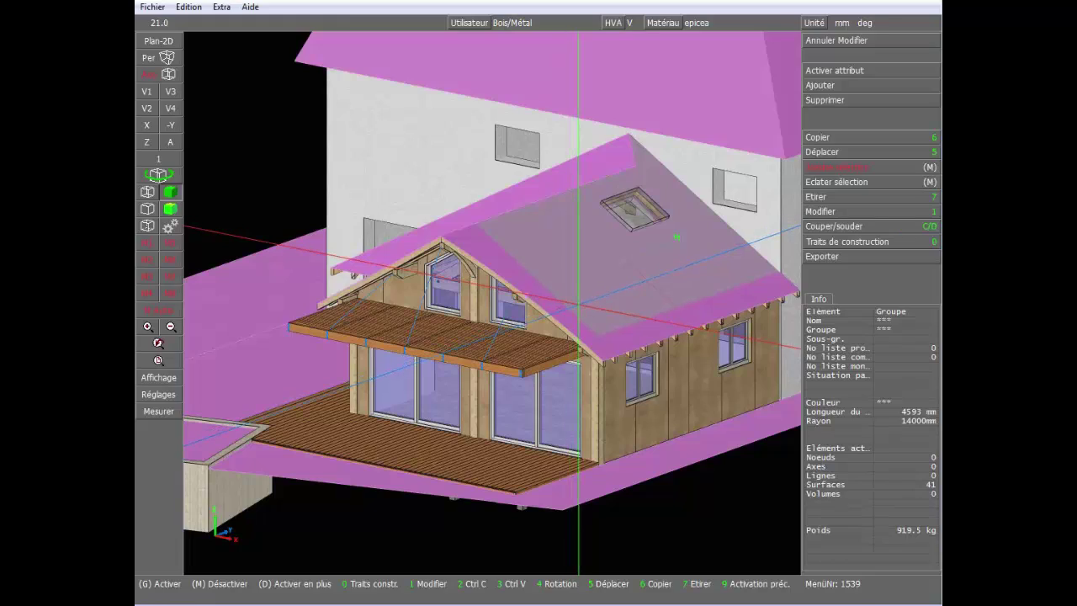
key("Delete")
Activate all elements of sub-group Paroi 08 from its Agépan panel in the front gable and display only those.
left_click_drag(658, 262, 734, 219, "ctrl")
left_click_drag(420, 321, 606, 259, "ctrl")
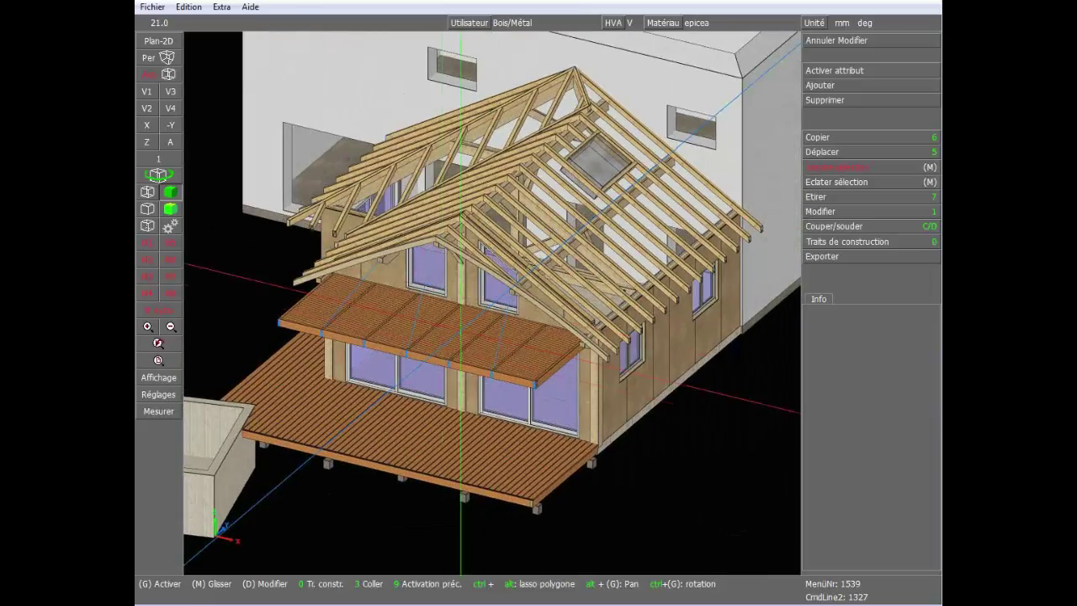
scroll(447, 284, "up", 5)
left_click(447, 284)
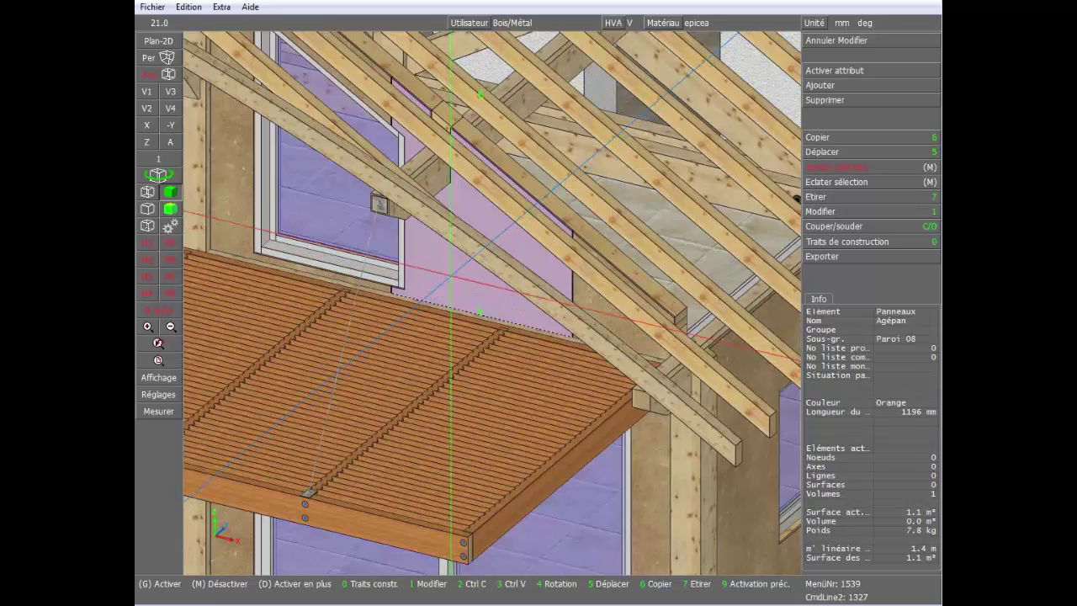
key("a")
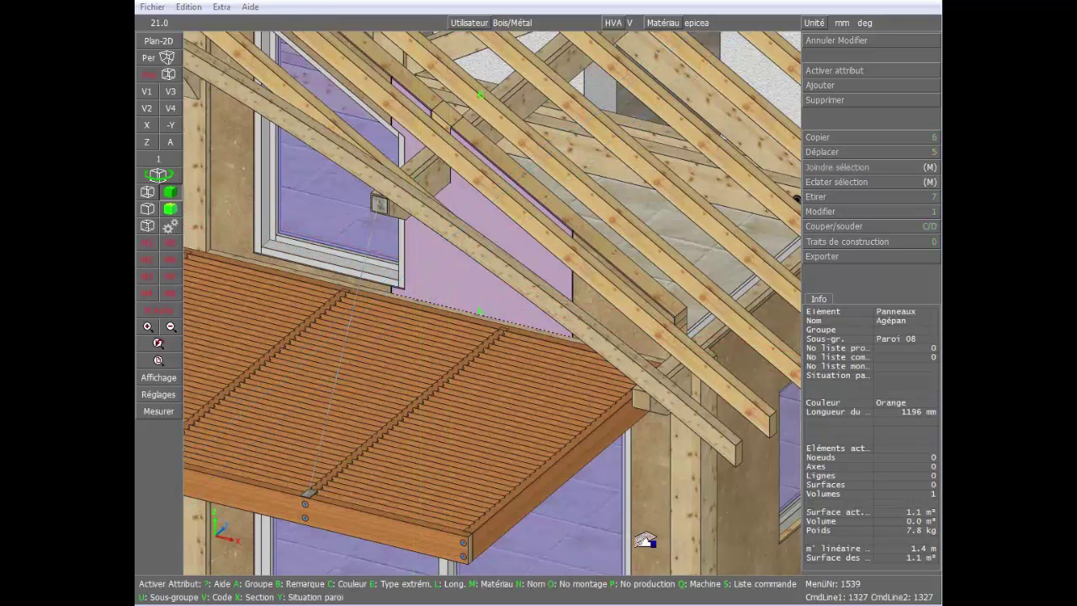
key("u")
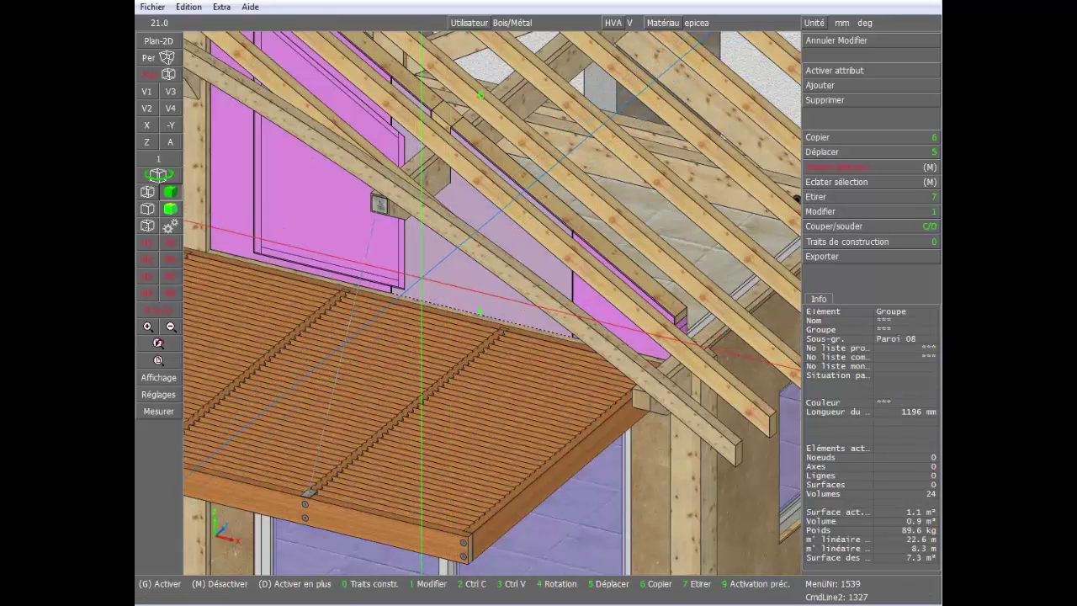
key("v")
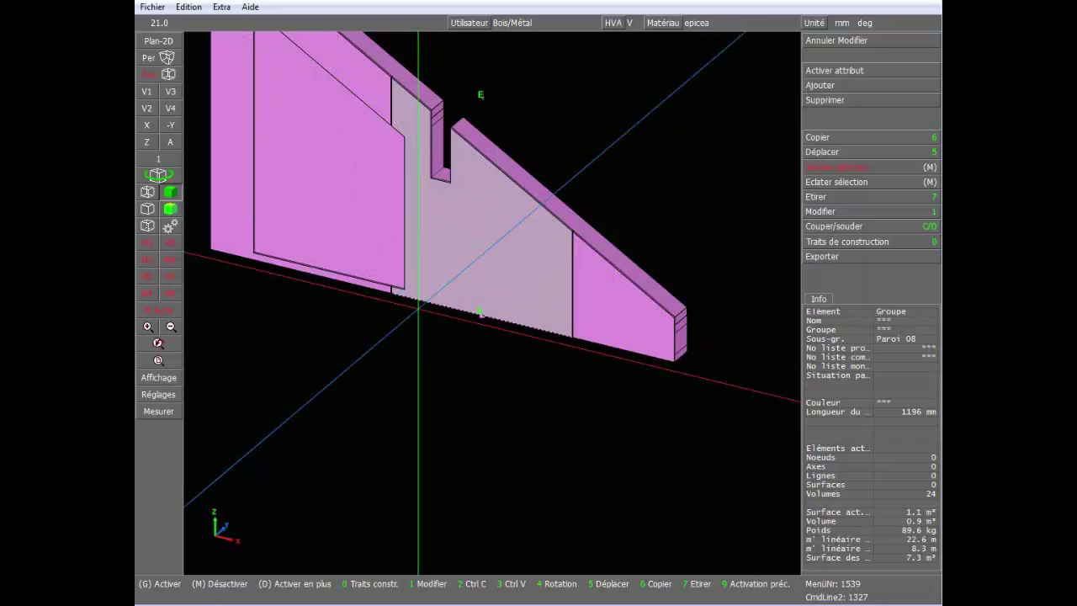
Hide the Paroi envelope volume and the volume filling the window opening in the isolated wall.
middle_click(416, 368)
middle_click_drag(587, 193, 485, 288)
left_click(475, 282)
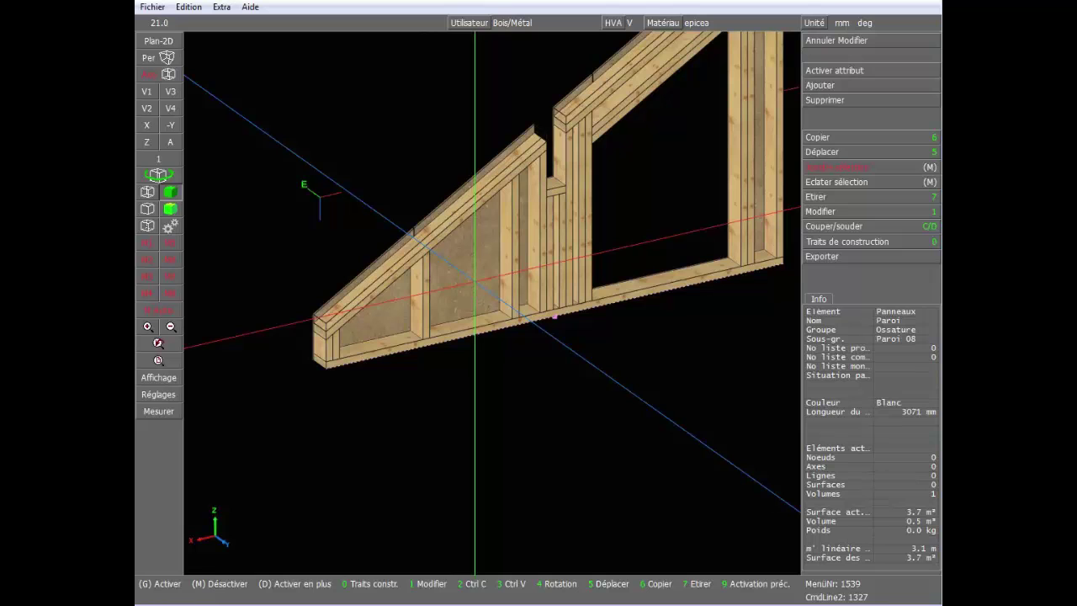
middle_click(474, 282)
scroll(473, 289, "down", 2)
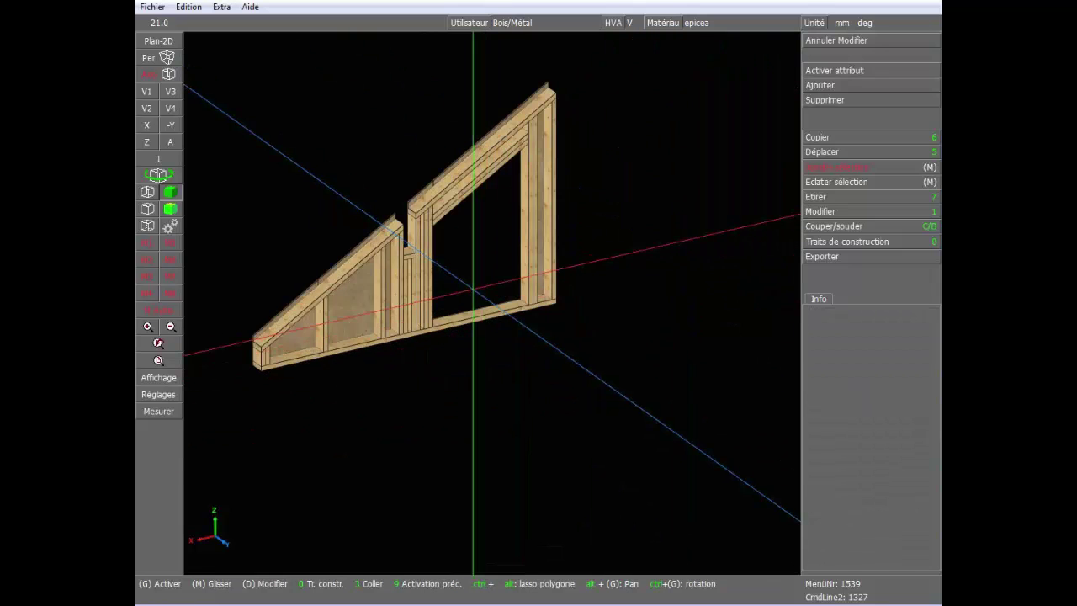
middle_click_drag(351, 217, 610, 221)
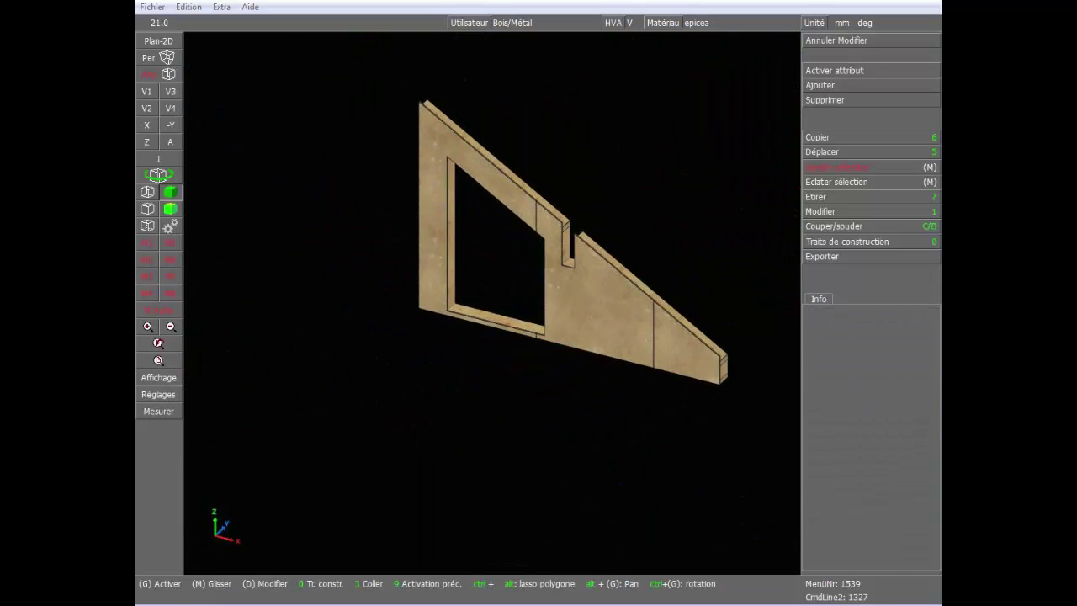
scroll(492, 303, "down", 2)
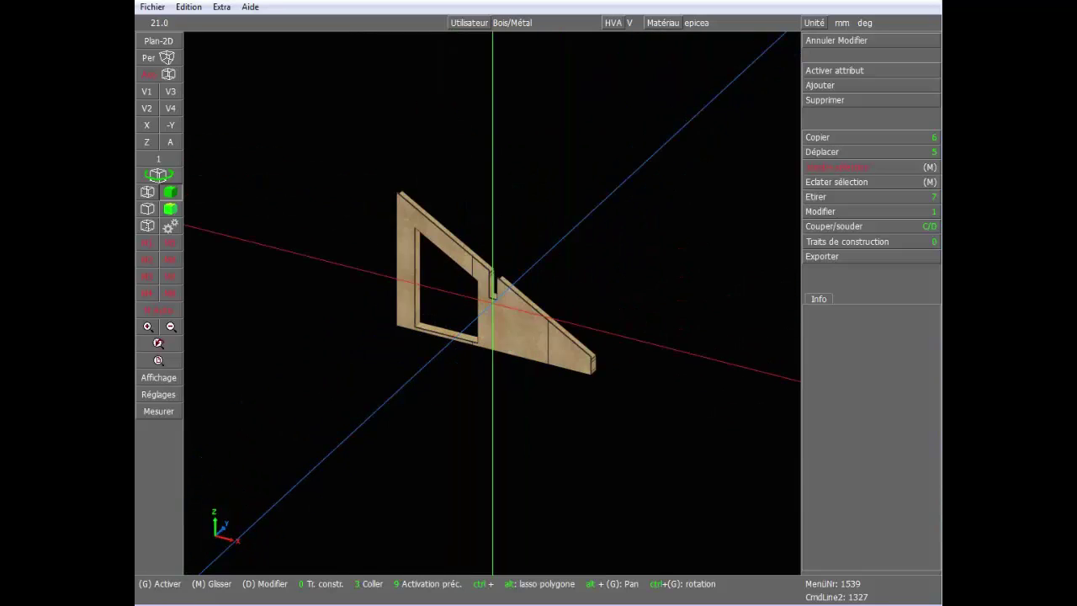
left_click(514, 315)
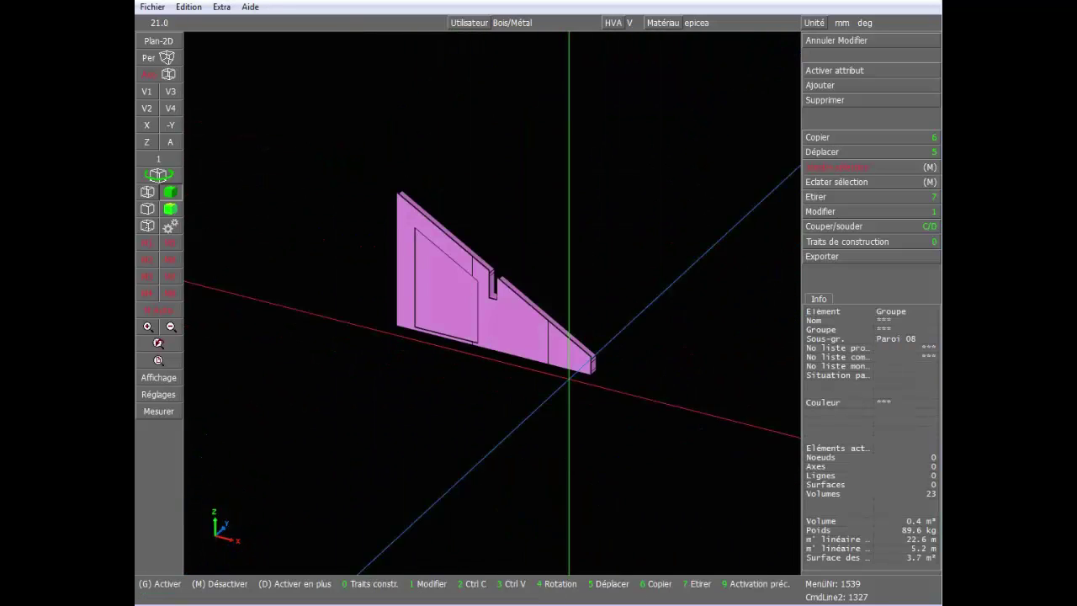
scroll(440, 260, "up", 2)
left_click(336, 240)
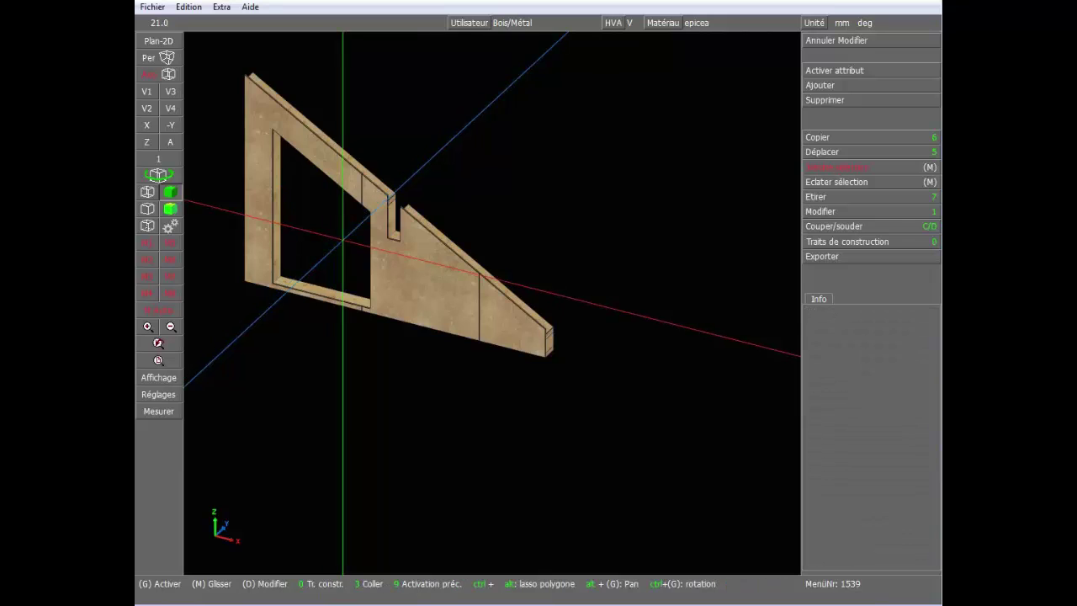
Activate all remaining framing and panels of wall Paroi 08 and determine their centre of gravity.
scroll(396, 244, "down", 2)
left_click_drag(401, 180, 690, 446)
scroll(691, 446, "up", 2)
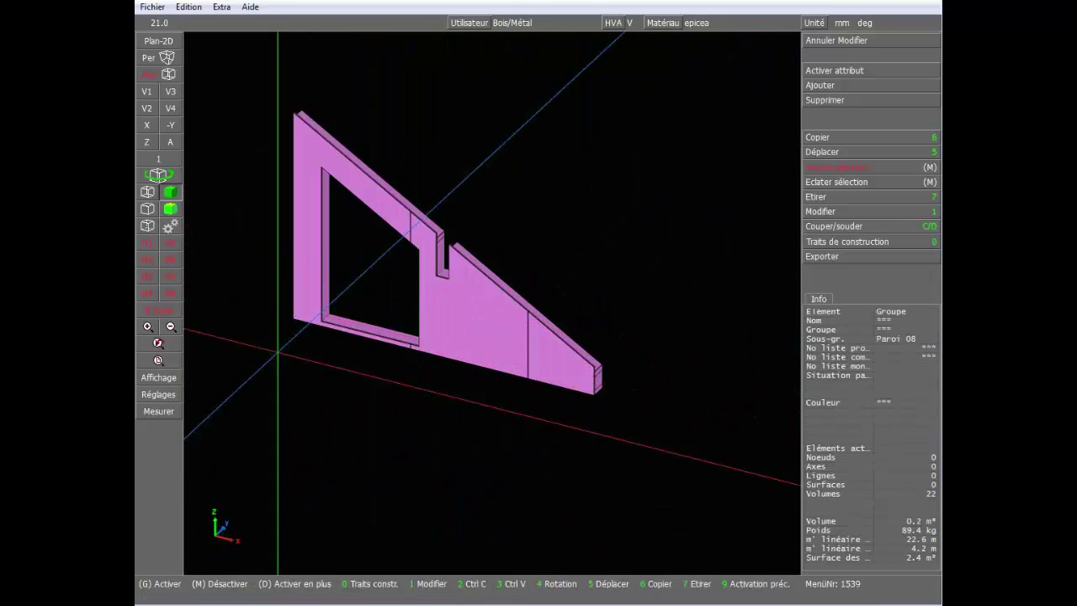
left_click(171, 411)
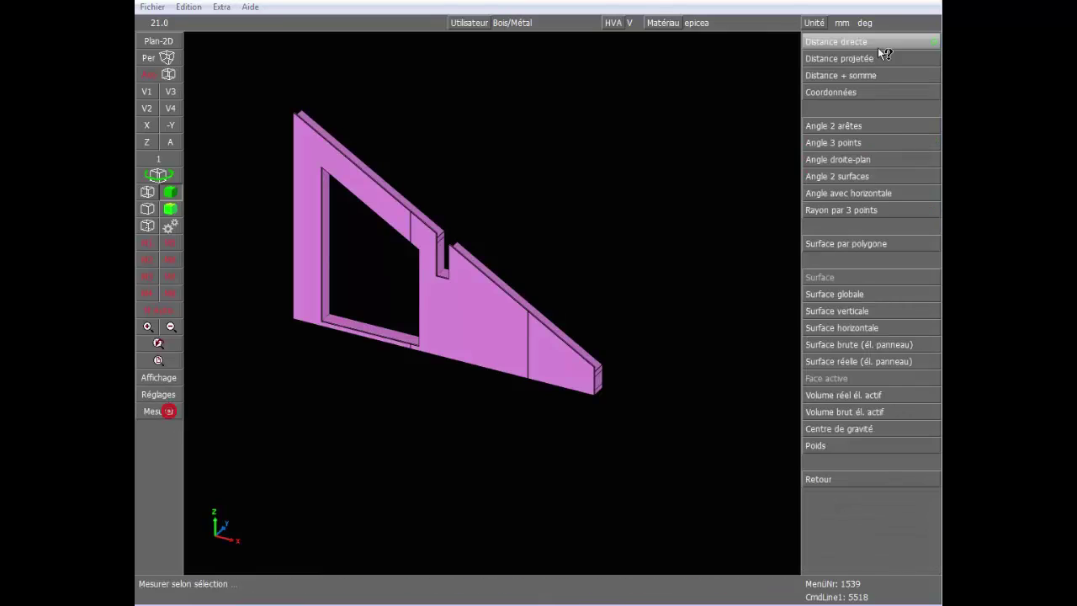
left_click(851, 431)
key("Return")
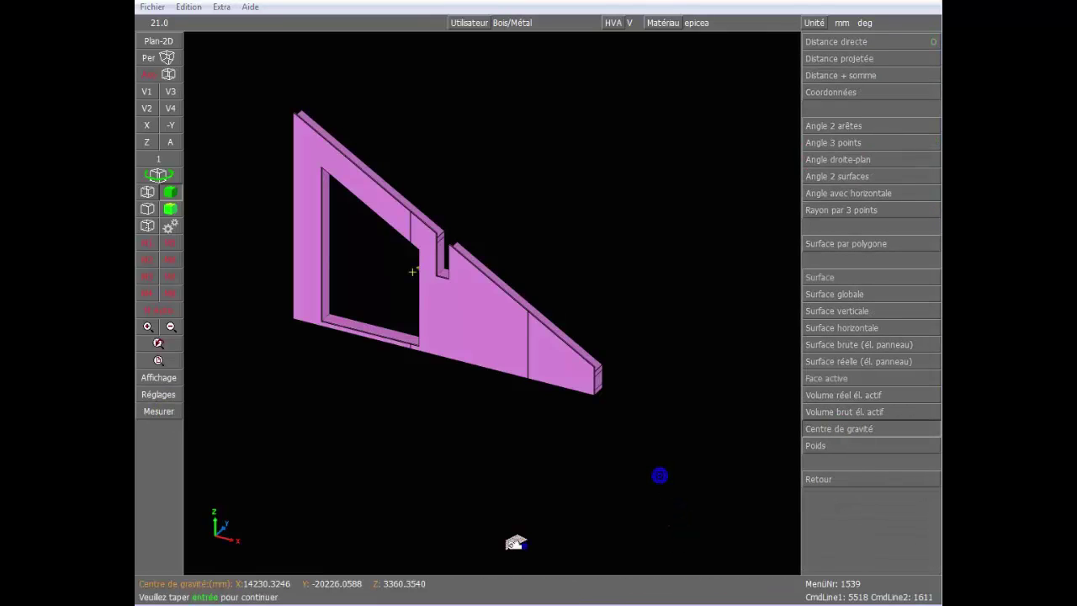
key("Return")
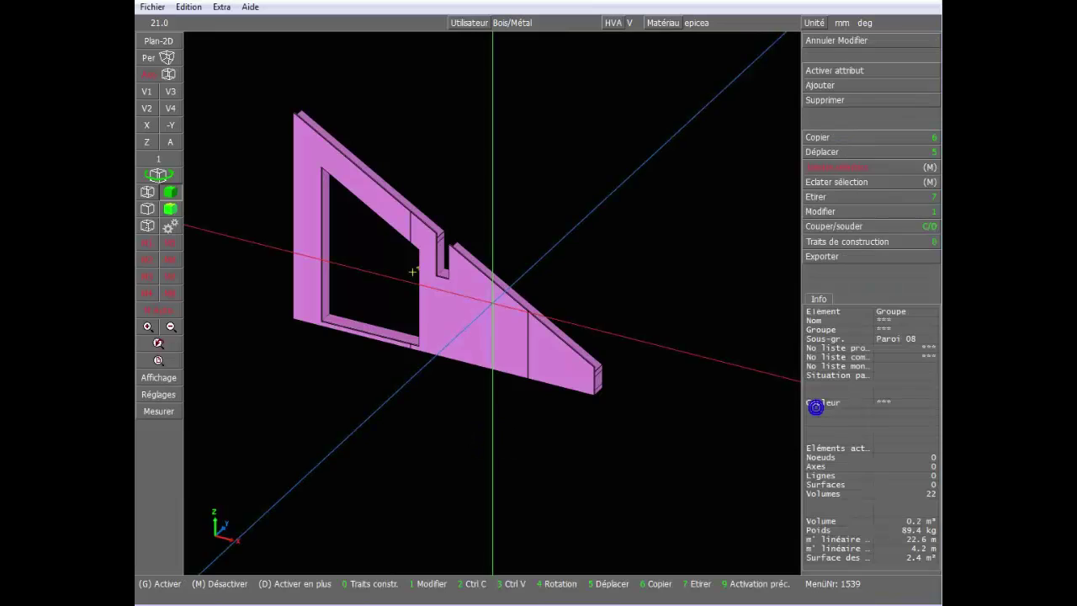
Inspect the centre-of-gravity node in the wall's window opening and delete it.
scroll(480, 283, "up", 5)
middle_click_drag(477, 283, 462, 292)
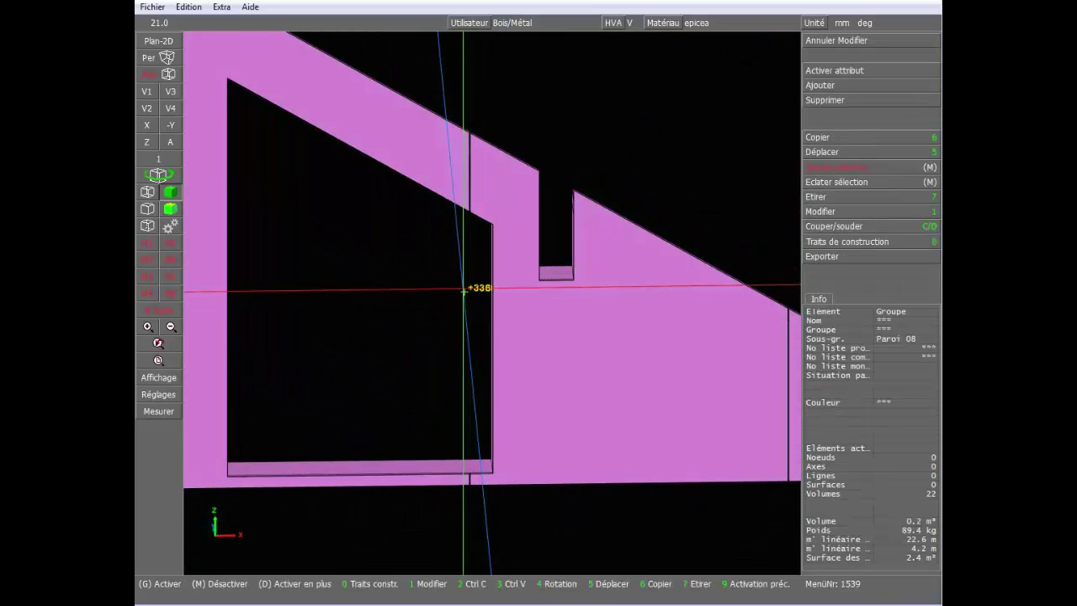
scroll(477, 289, "down", 3)
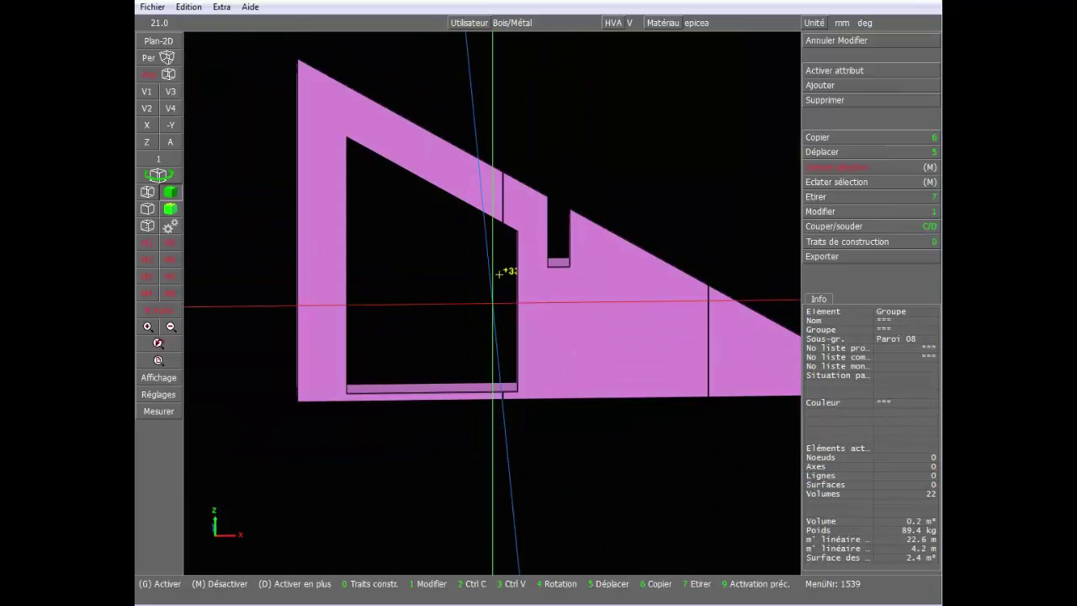
scroll(502, 262, "up", 3)
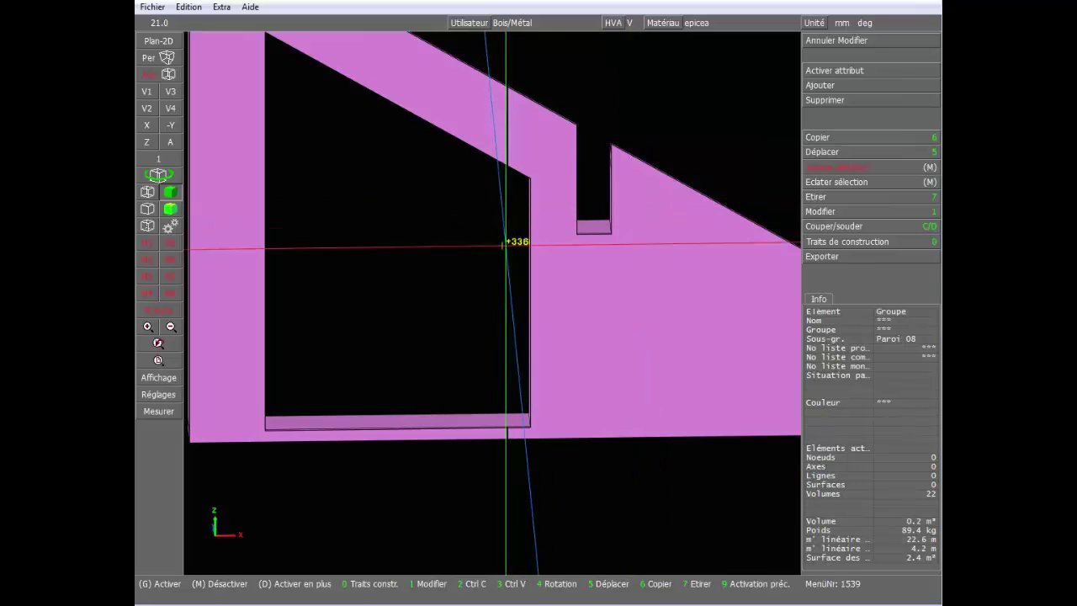
mouse_move(502, 245)
middle_mouse_down()
mouse_move(505, 226)
mouse_move(494, 224)
mouse_move(485, 241)
mouse_move(509, 227)
mouse_move(524, 238)
mouse_move(497, 247)
middle_mouse_up()
left_click(493, 248)
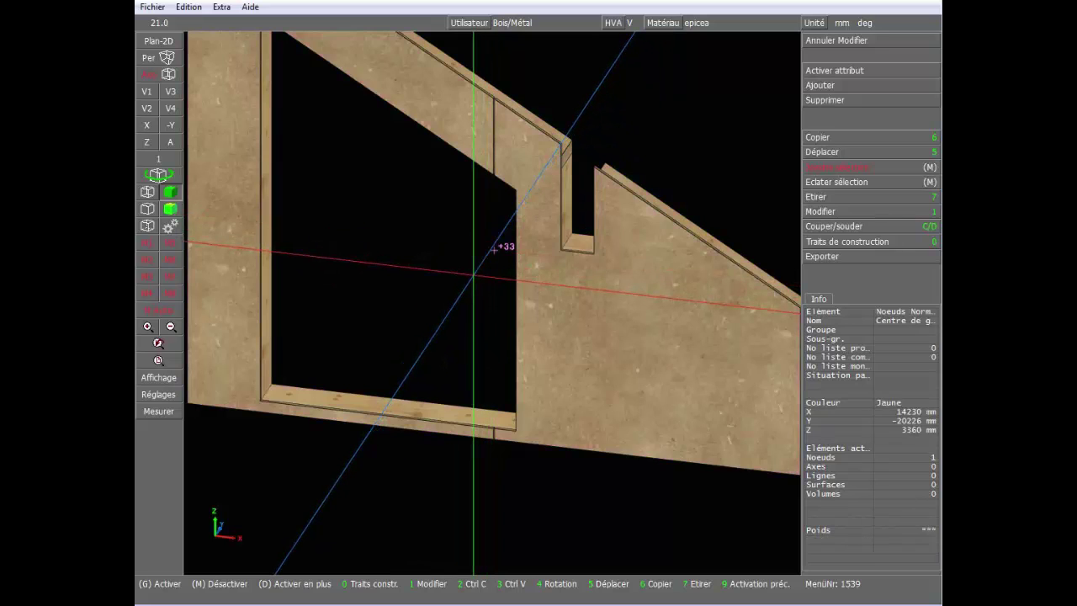
key("Delete")
Display the whole building again, then filter the visible elements by group to show only Ferme 1.
scroll(492, 306, "down", 3)
scroll(491, 305, "down", 2)
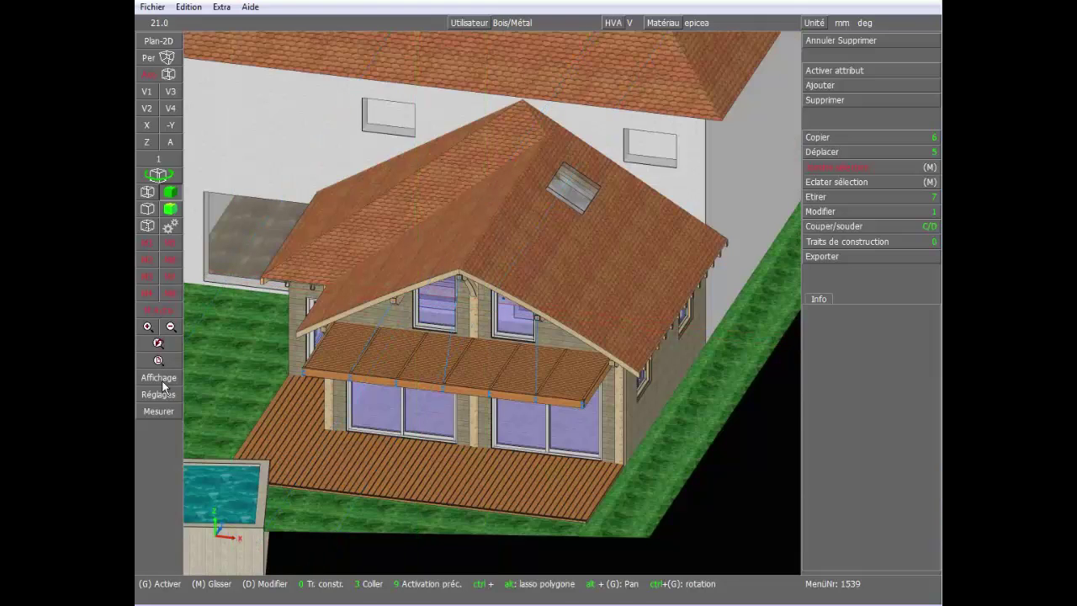
left_click(158, 377)
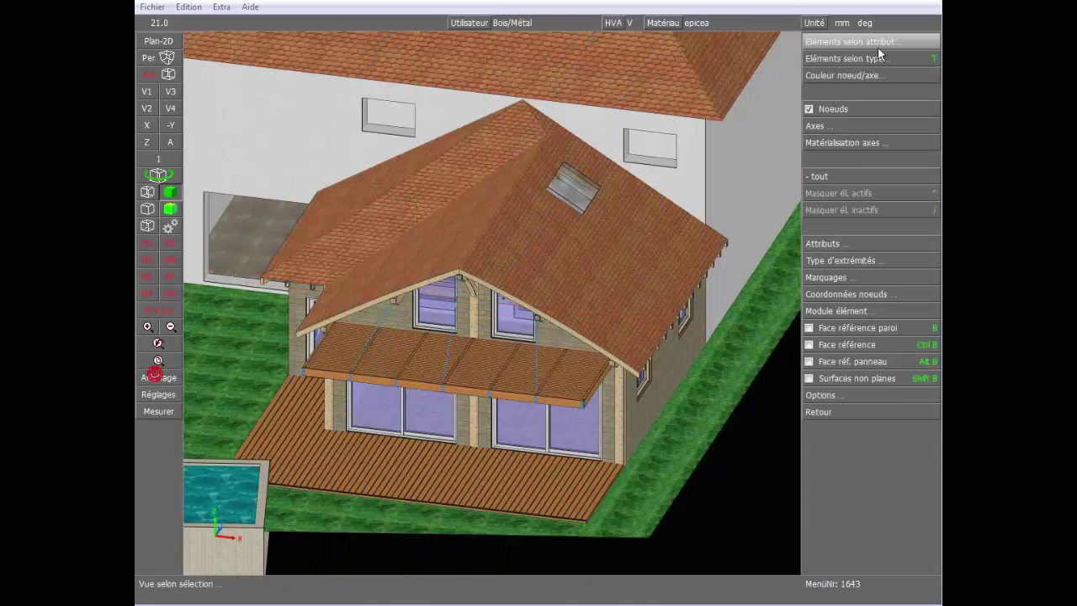
left_click(890, 42)
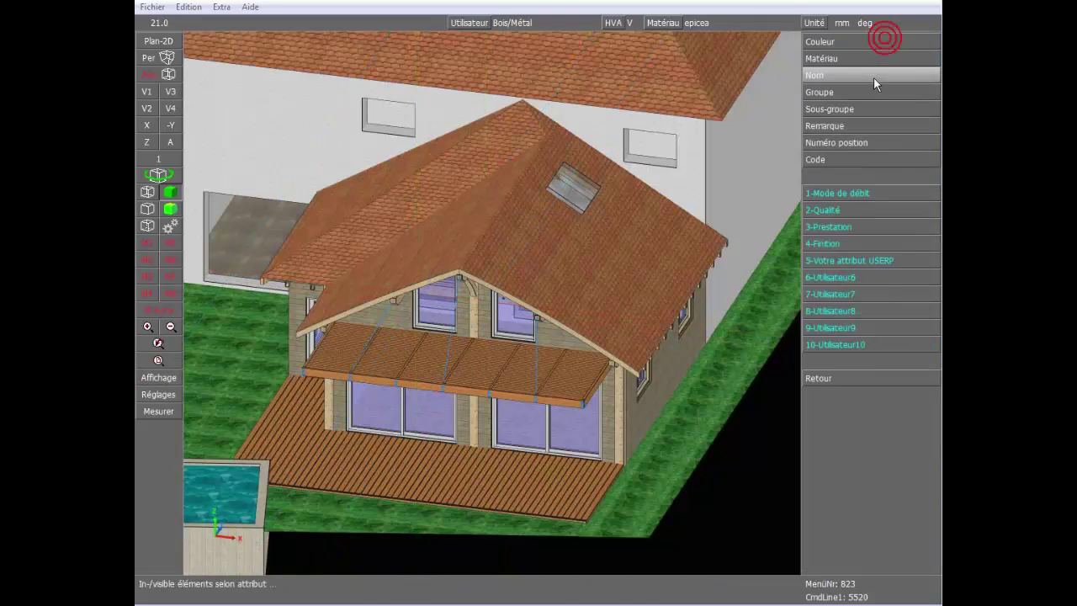
left_click(874, 94)
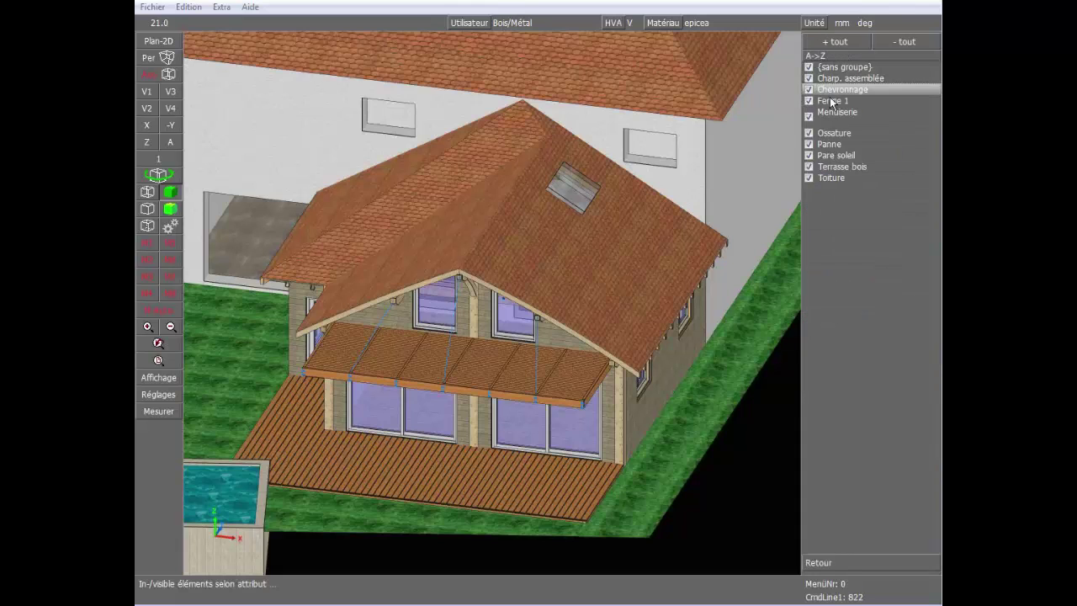
left_click(911, 40)
left_click(837, 102)
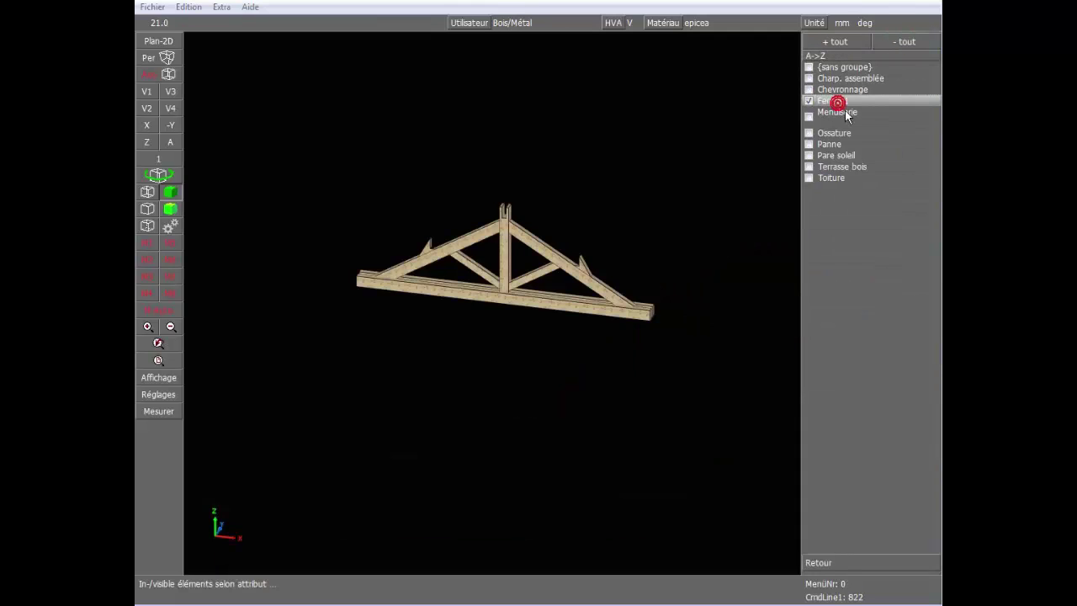
right_click(842, 99)
right_click(872, 91)
right_click(868, 39)
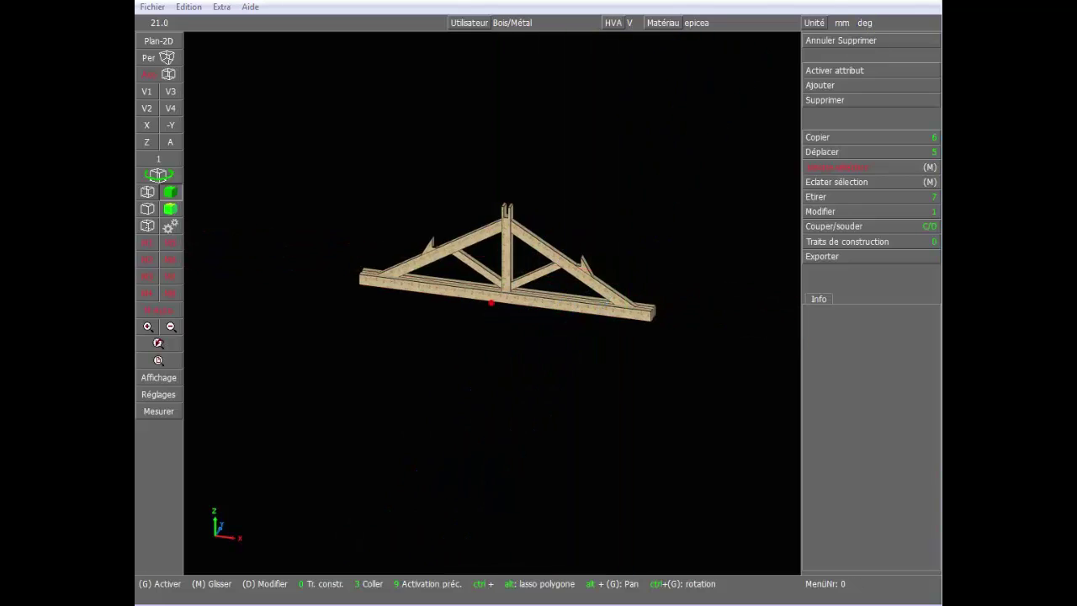
Activate all the timbers of truss Ferme 1 and measure their weight, then deactivate them.
left_click_drag(589, 303, 556, 312, "ctrl")
left_click_drag(495, 297, 491, 303, "ctrl")
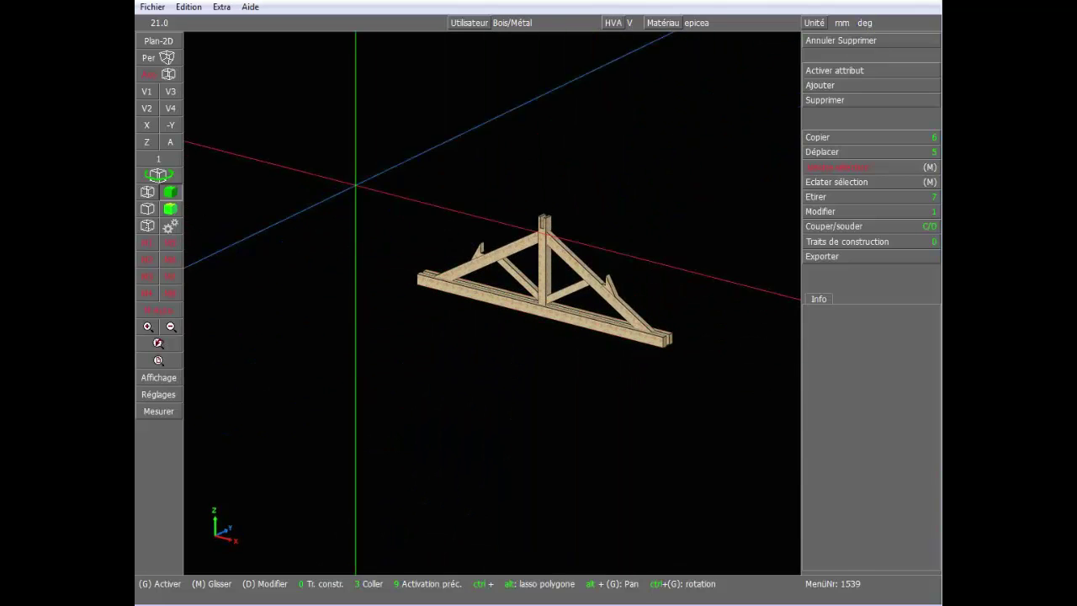
left_click_drag(358, 185, 733, 407)
left_click(168, 412)
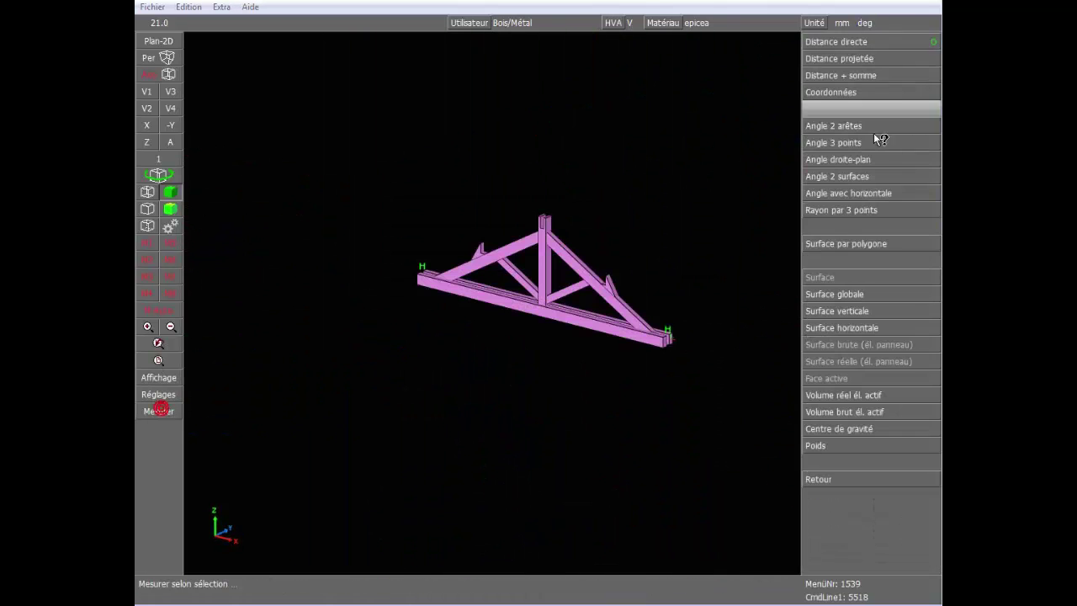
left_click(834, 448)
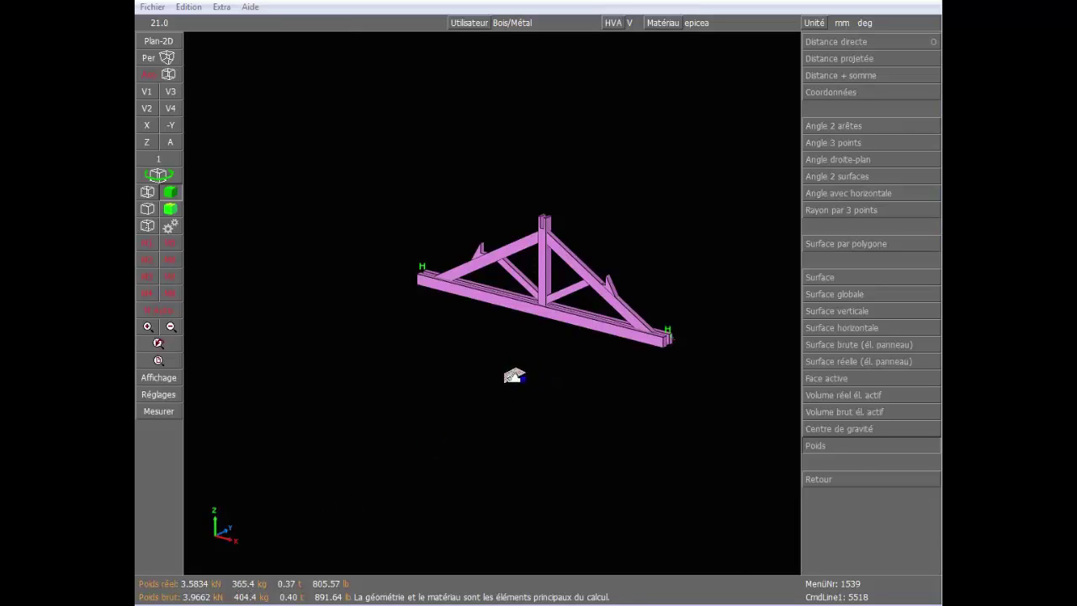
right_click(498, 365)
left_click(481, 358)
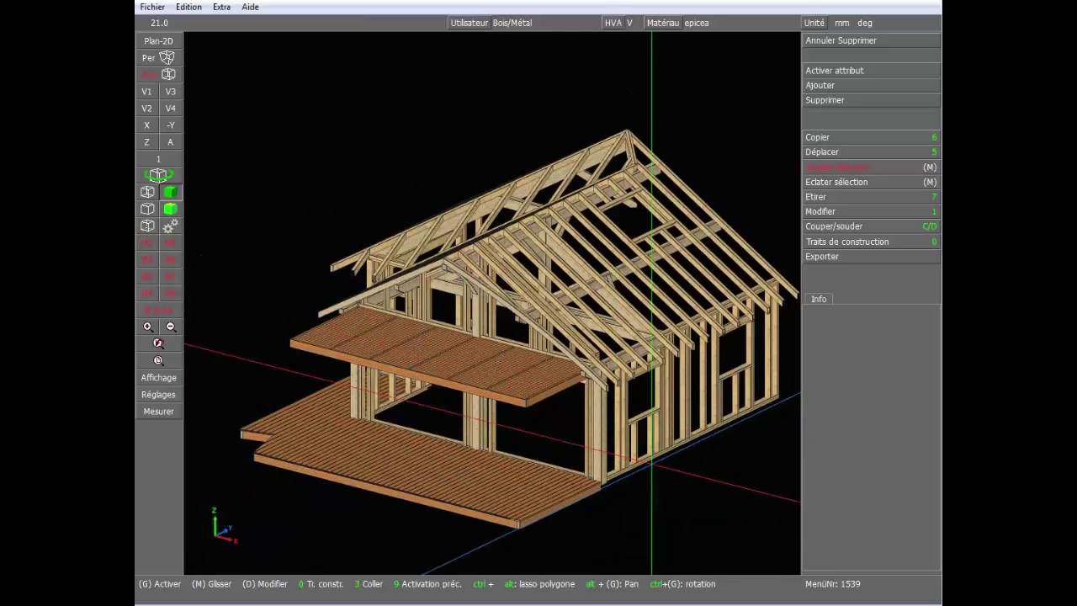
Generate a production list of all the building's visible timbers and save it as "Production charpente".
scroll(294, 146, "down", 3)
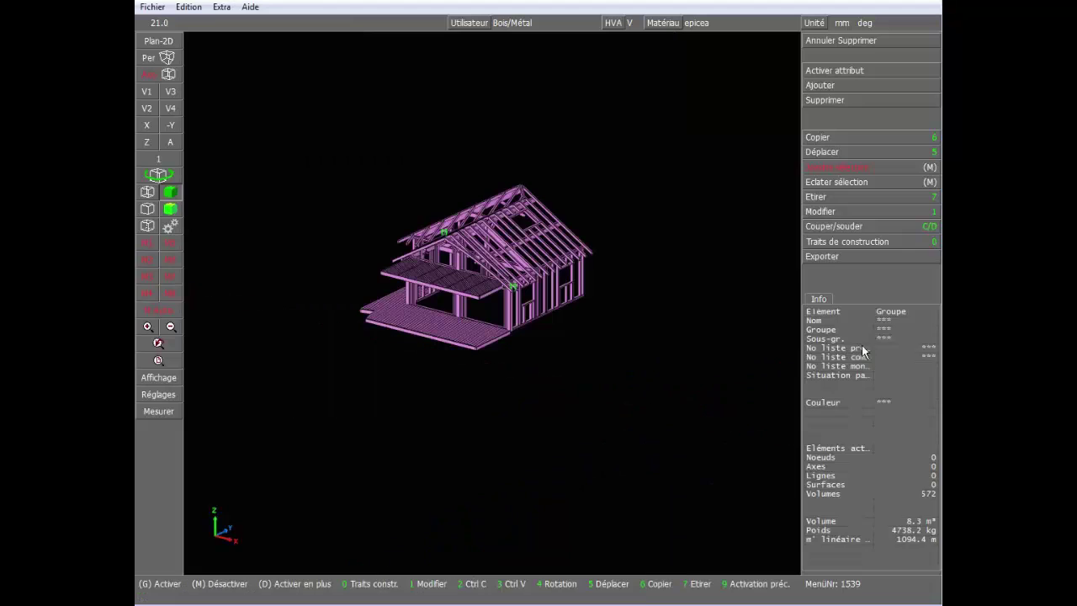
left_click(876, 255)
left_click(865, 177)
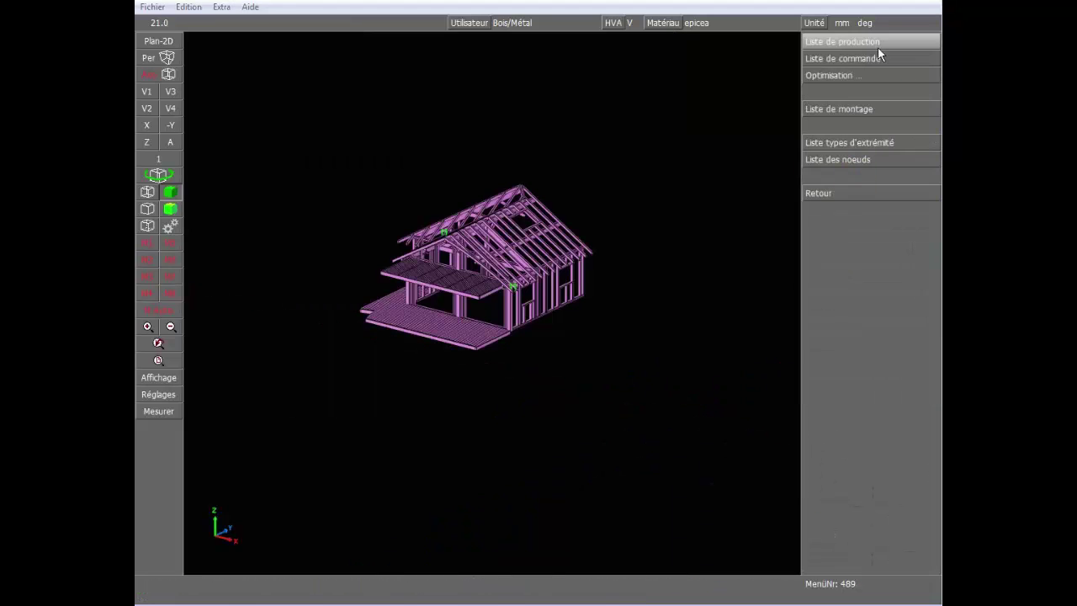
left_click(877, 42)
left_click(846, 67)
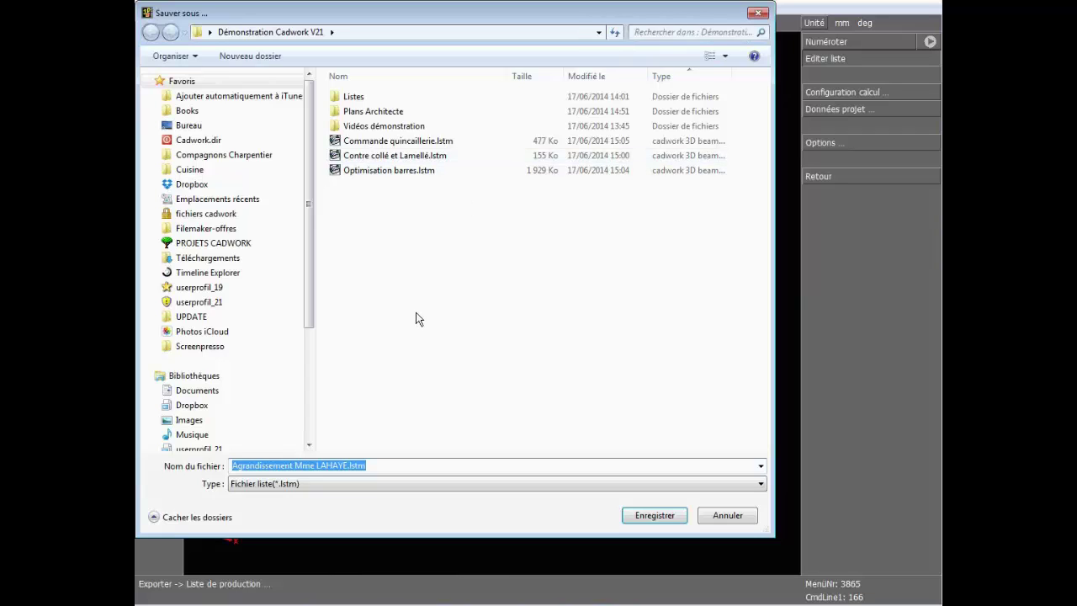
type("Production charpente")
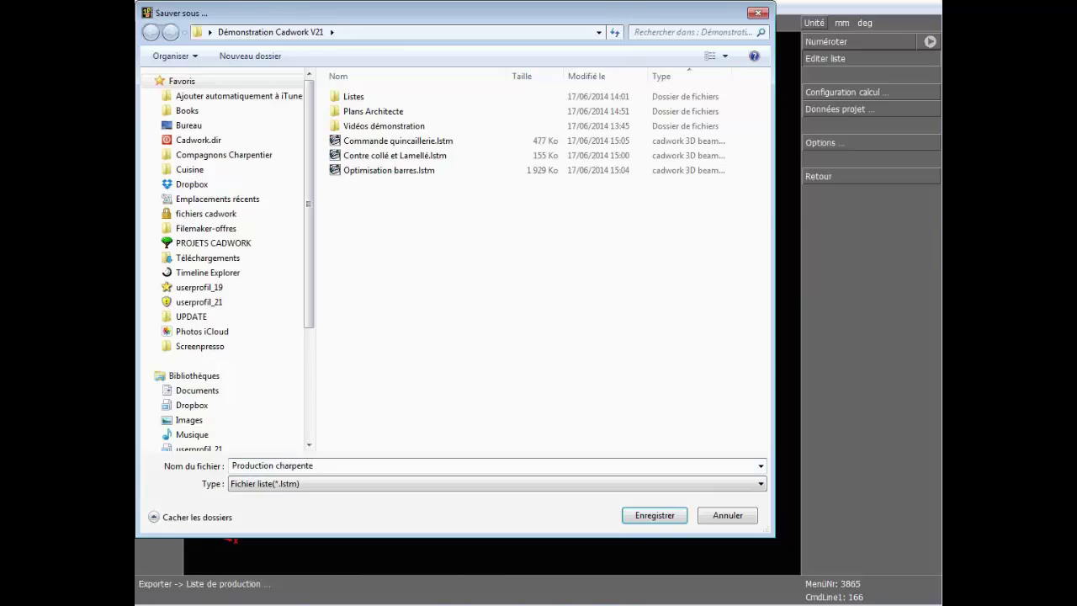
key("Return")
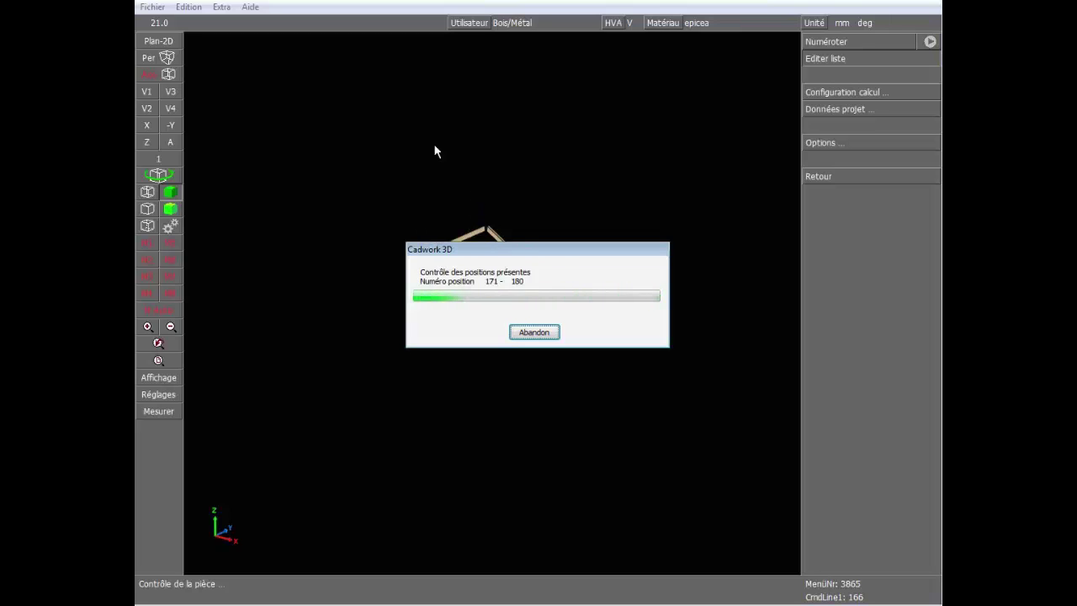
left_click(630, 329)
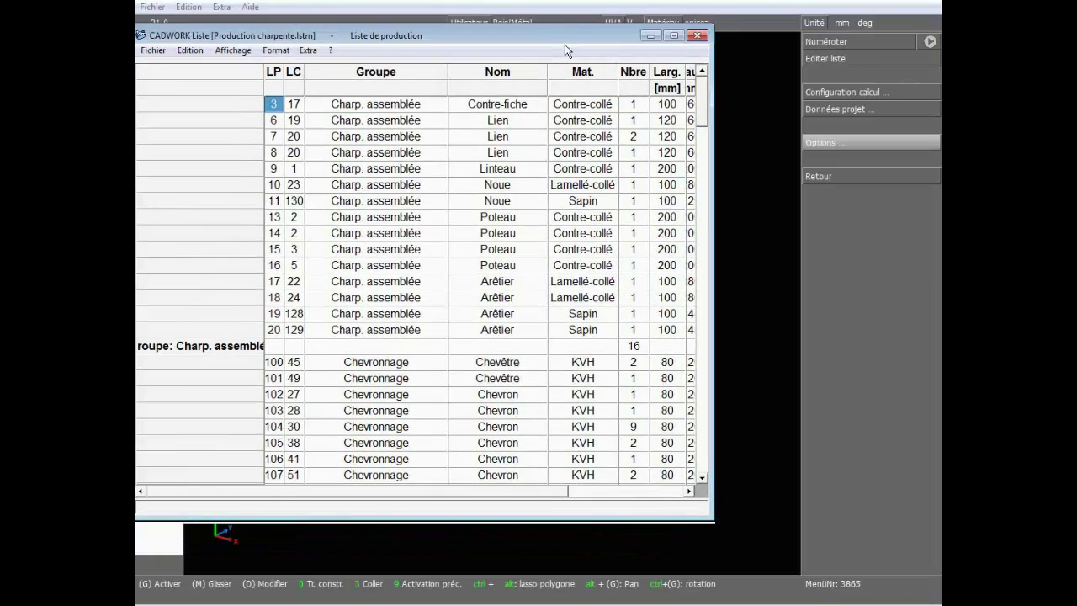
Enlarge the production list window to show every column and review the quantities, sections, lengths and volumes of each group through to the total.
left_click_drag(566, 42, 572, 20)
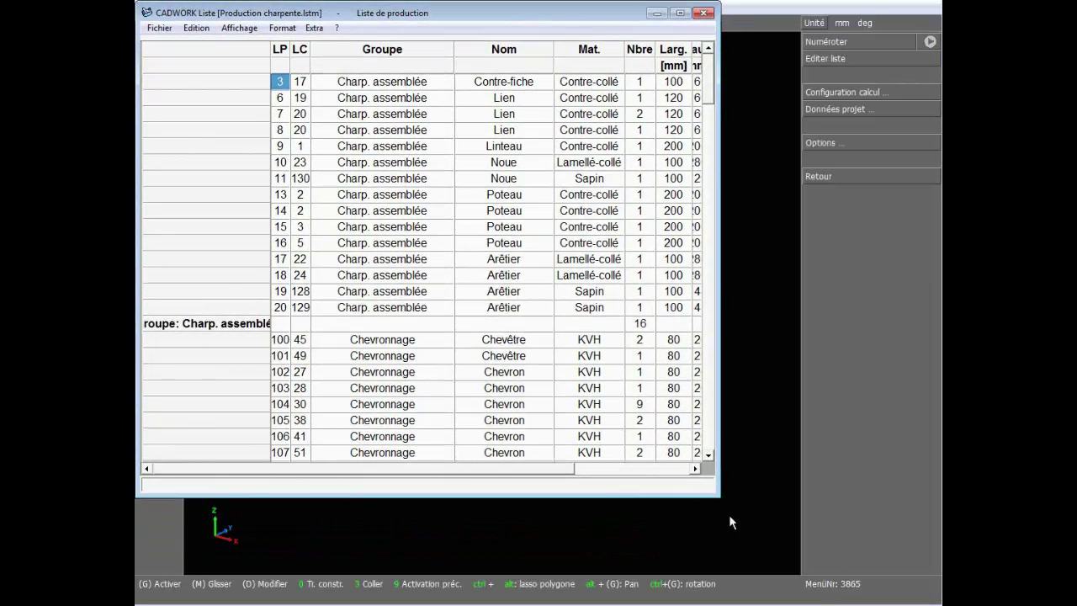
left_click_drag(720, 497, 942, 605)
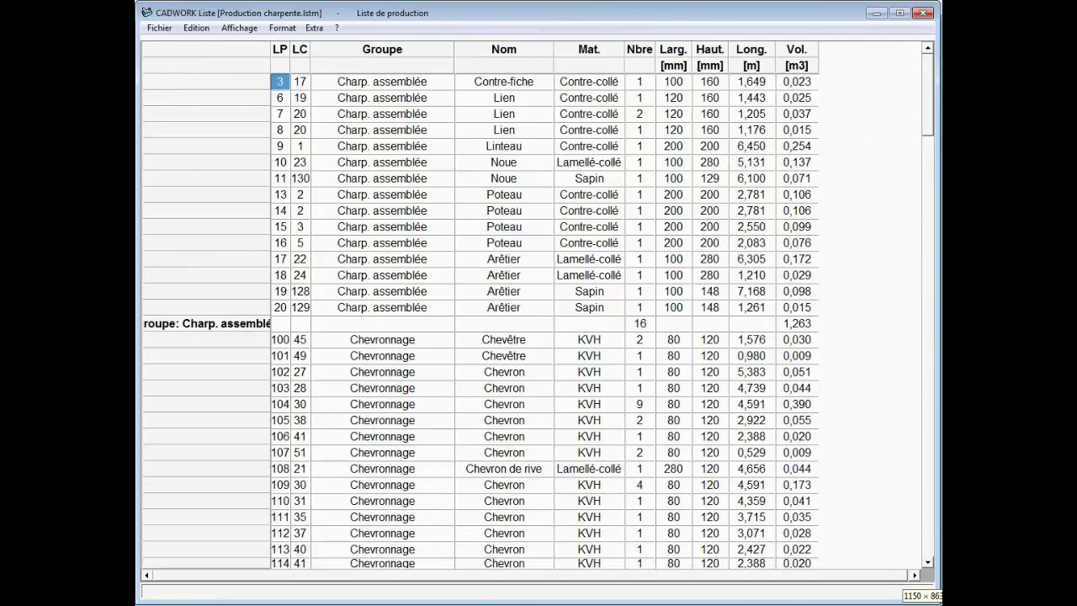
left_click(852, 372)
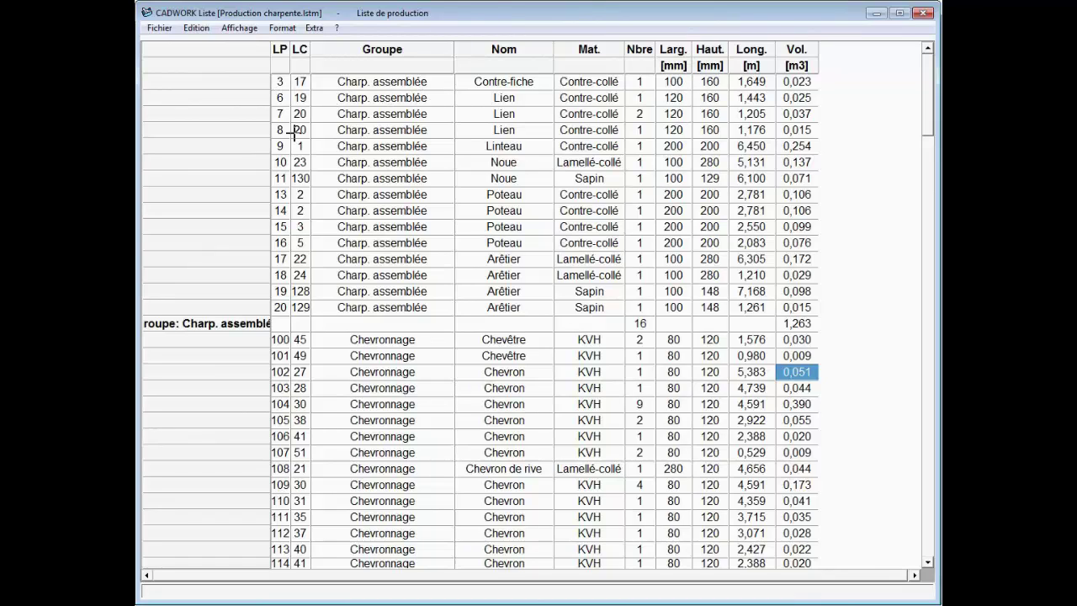
scroll(532, 143, "down", 10)
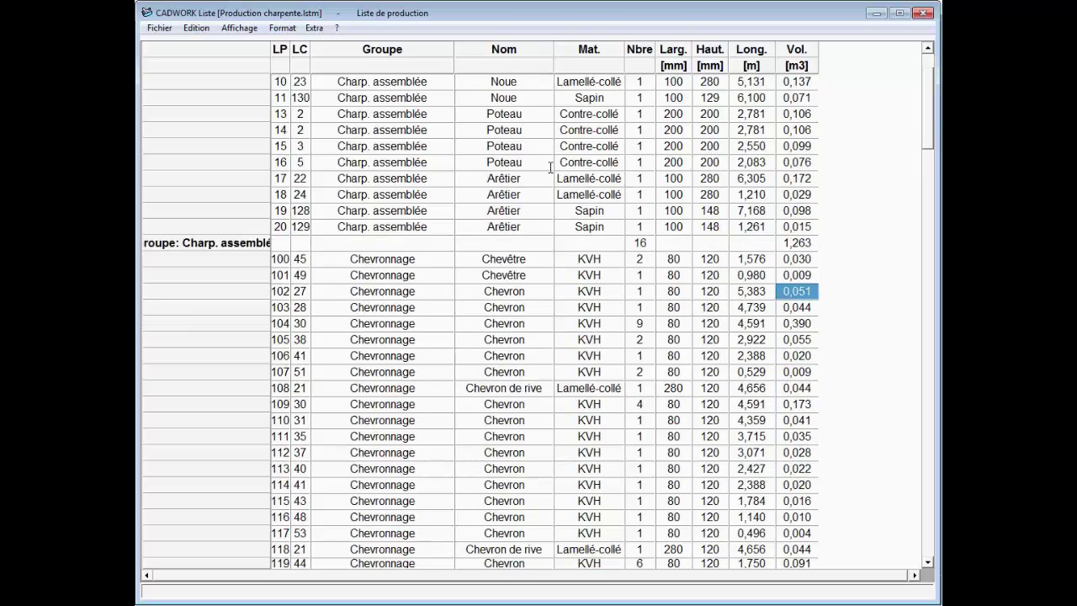
scroll(539, 259, "down", 13)
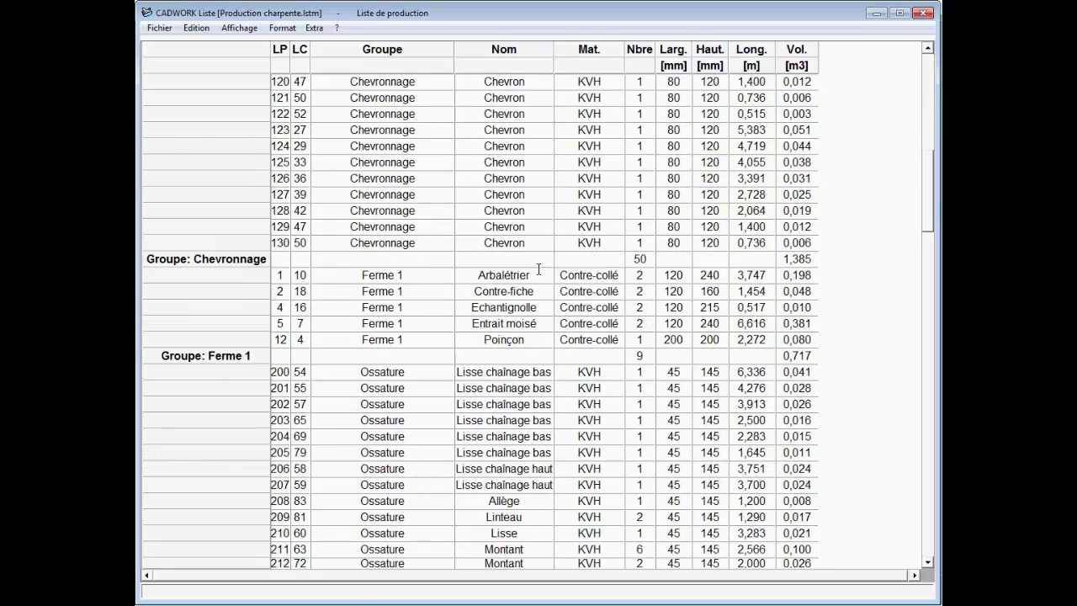
scroll(631, 337, "down", 5)
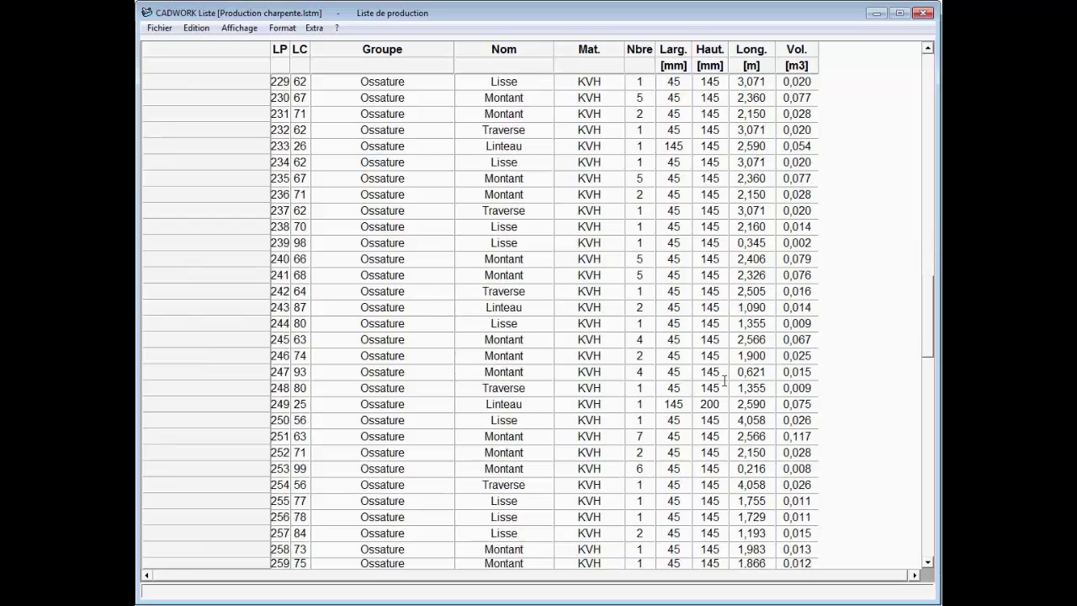
left_click_drag(937, 328, 929, 468)
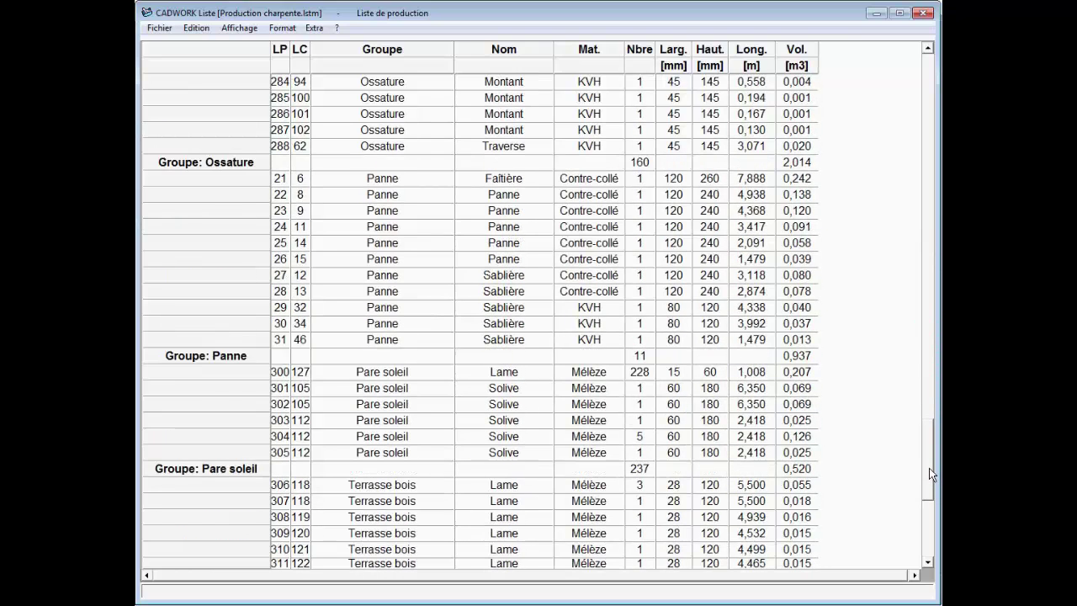
scroll(403, 363, "up", 1)
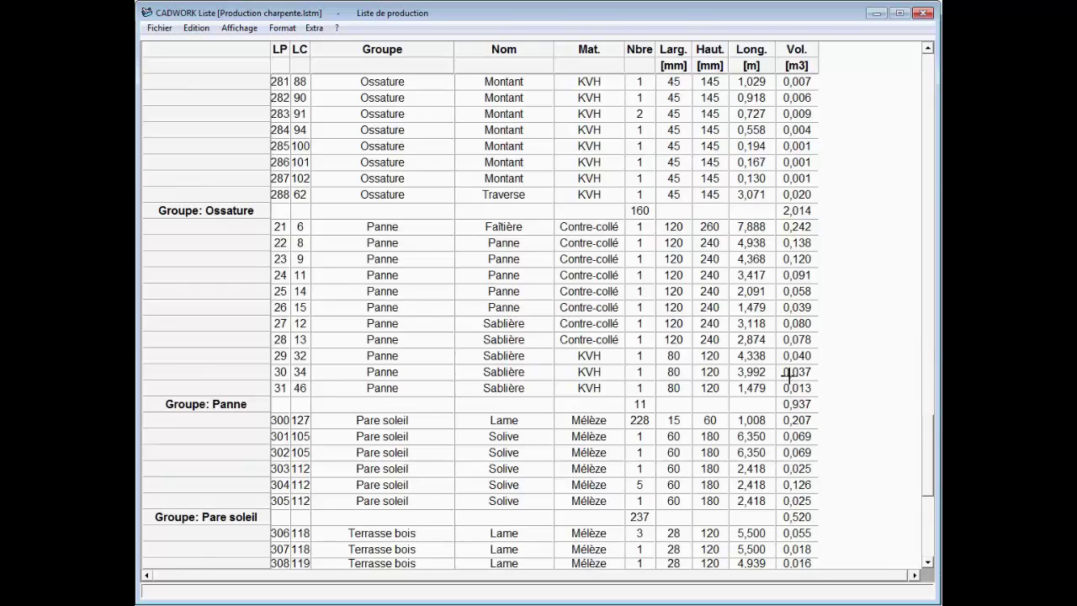
scroll(614, 350, "down", 8)
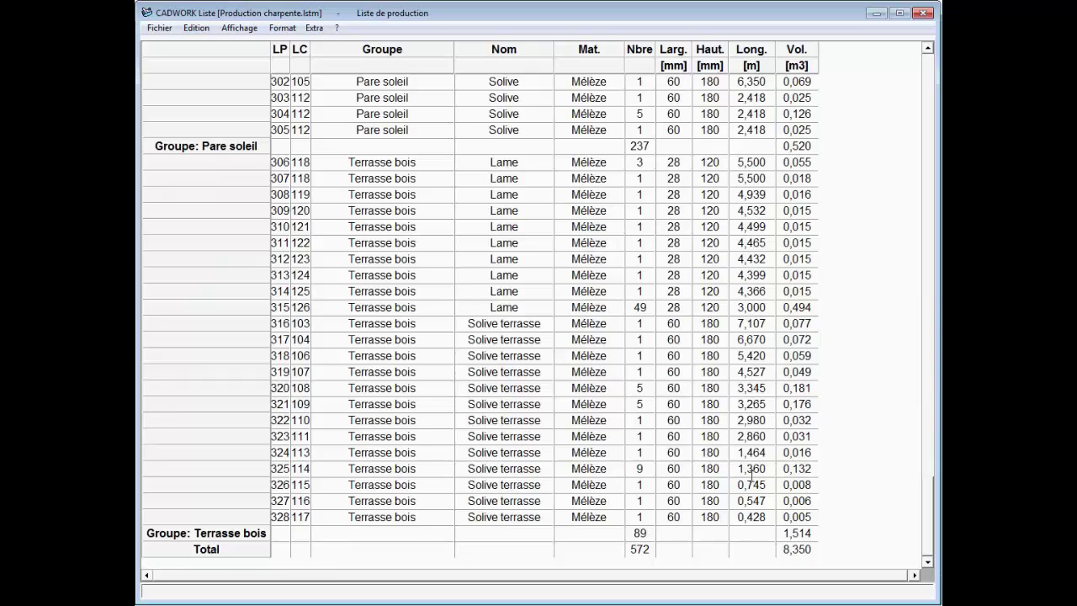
scroll(767, 479, "up", 6)
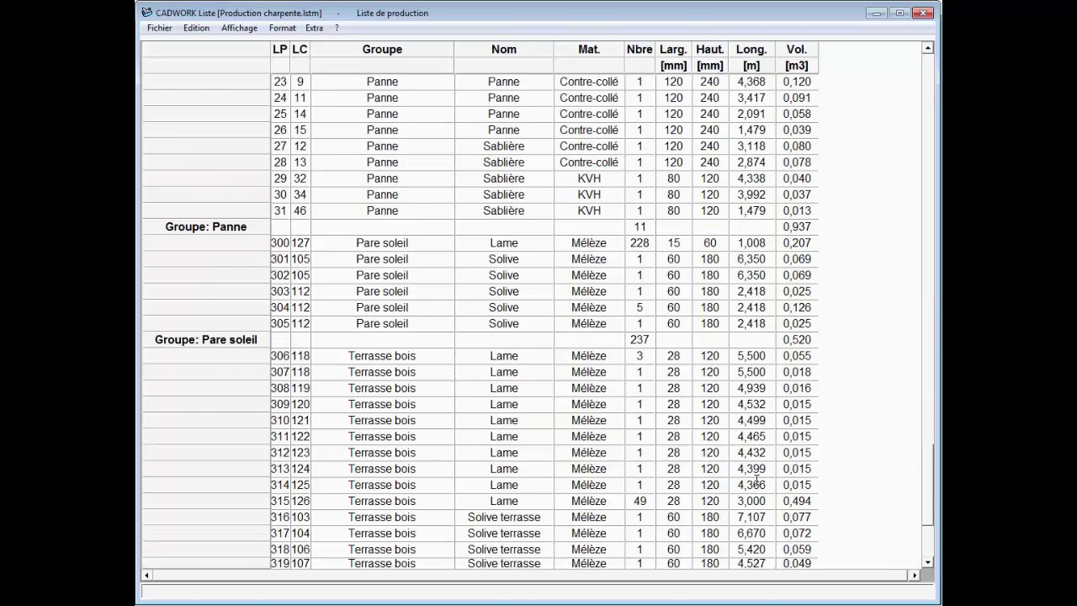
scroll(752, 465, "down", 6)
scroll(753, 461, "down", 2)
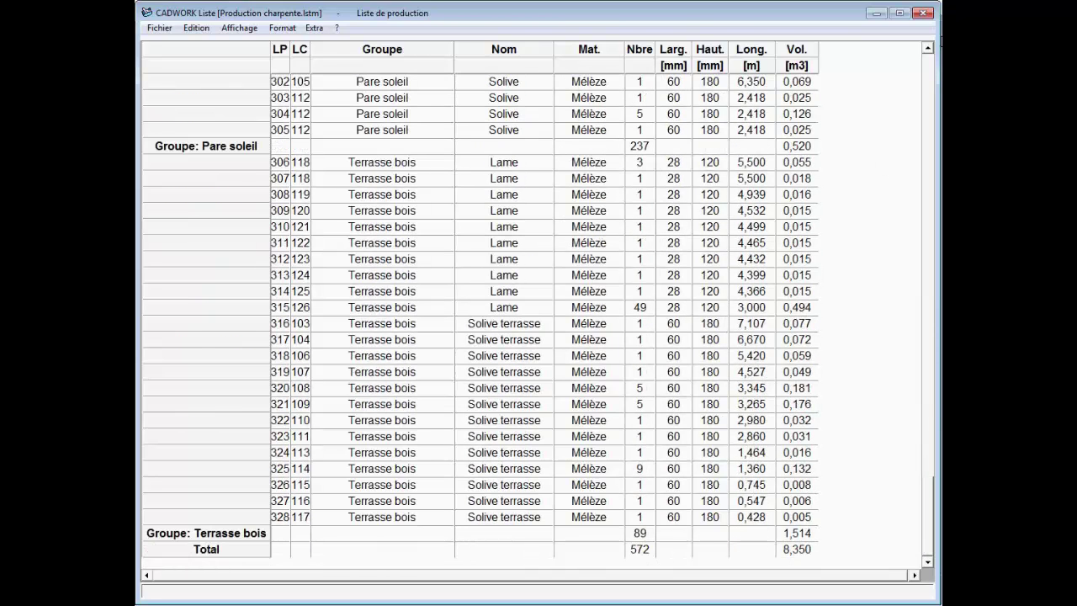
Close the production list with its changes saved and deactivate the building's timbers in the 3D model.
left_click(923, 13)
left_click(261, 287)
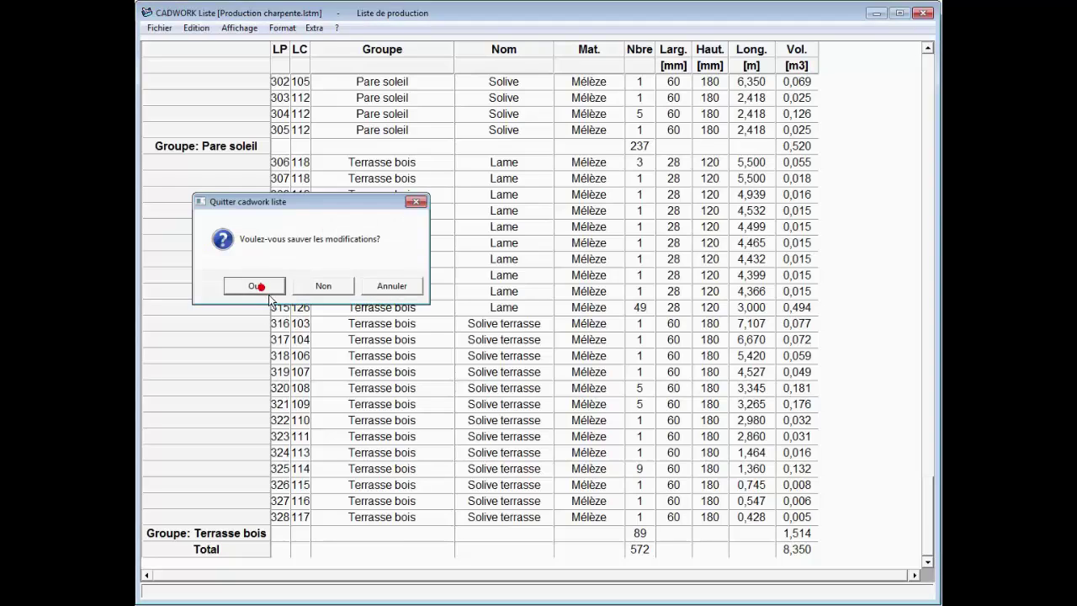
right_click(549, 386)
left_click(563, 380)
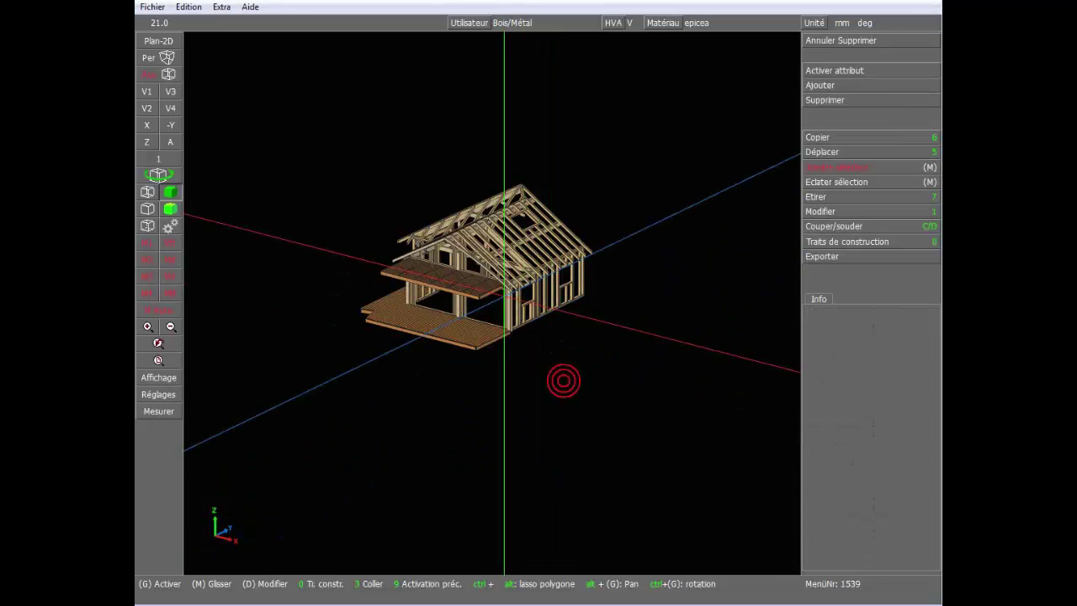
scroll(493, 269, "up", 2)
scroll(458, 297, "up", 2)
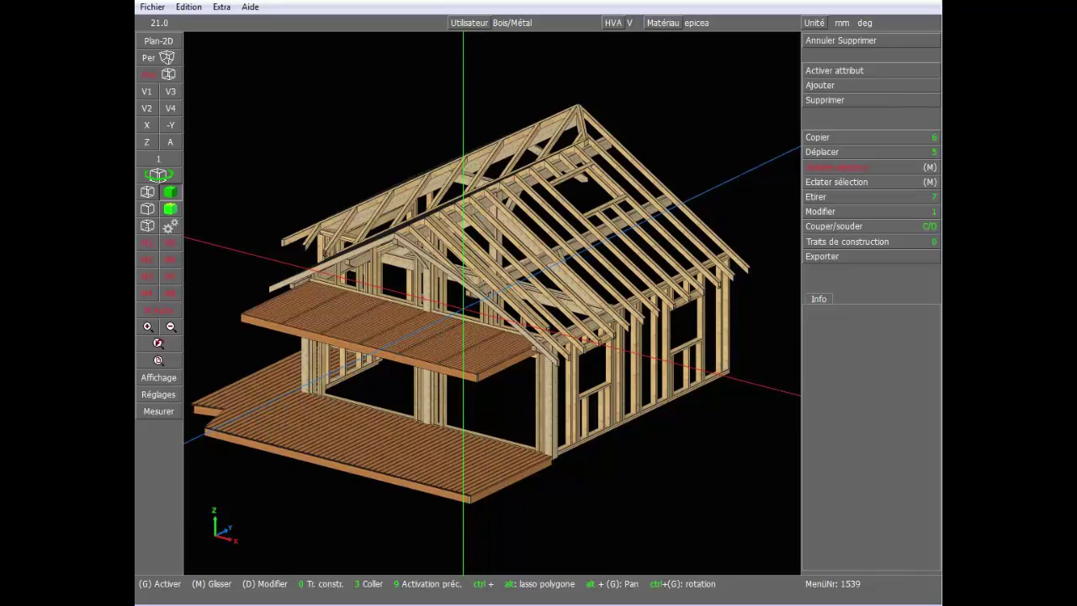